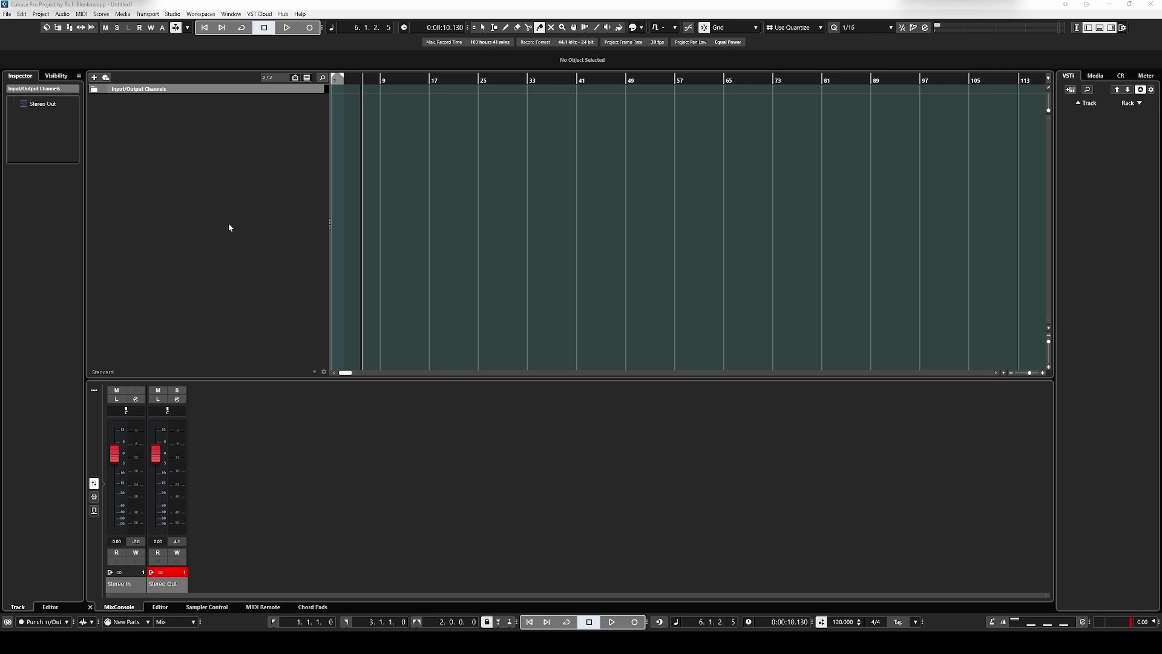
# Step: Minimize Cubase, play NOCTURNE.mp3 from the RPM-SUBMISSIONS folder in File Explorer, and close the player and folder
pyautogui.click(1113, 6)
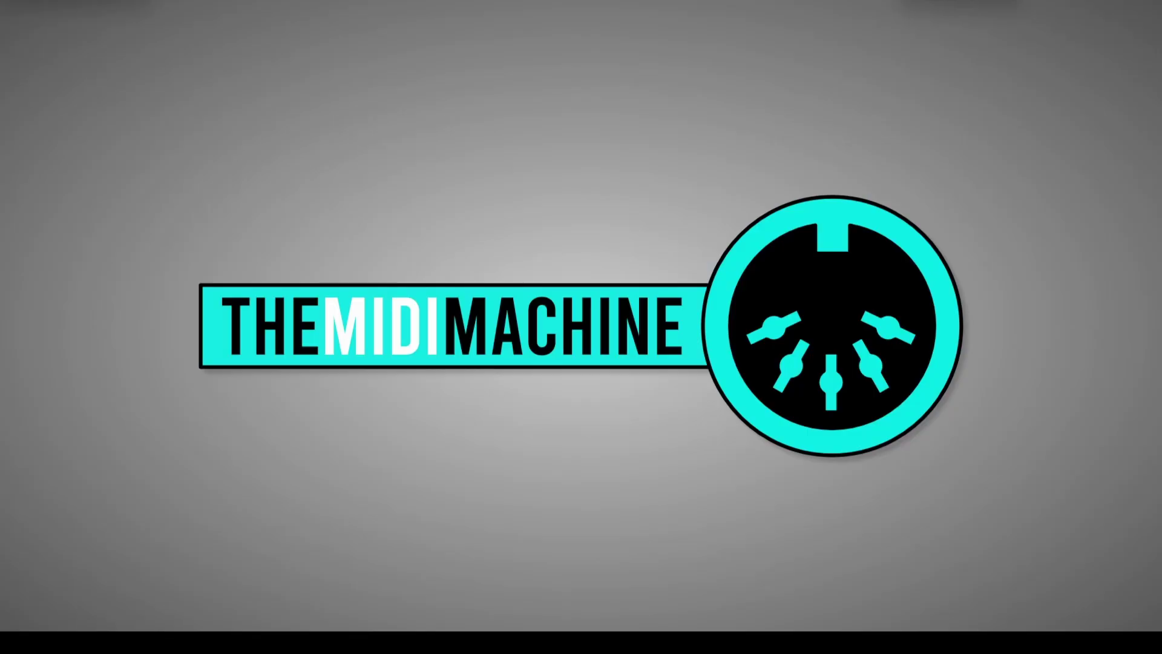
pyautogui.press('super+e')
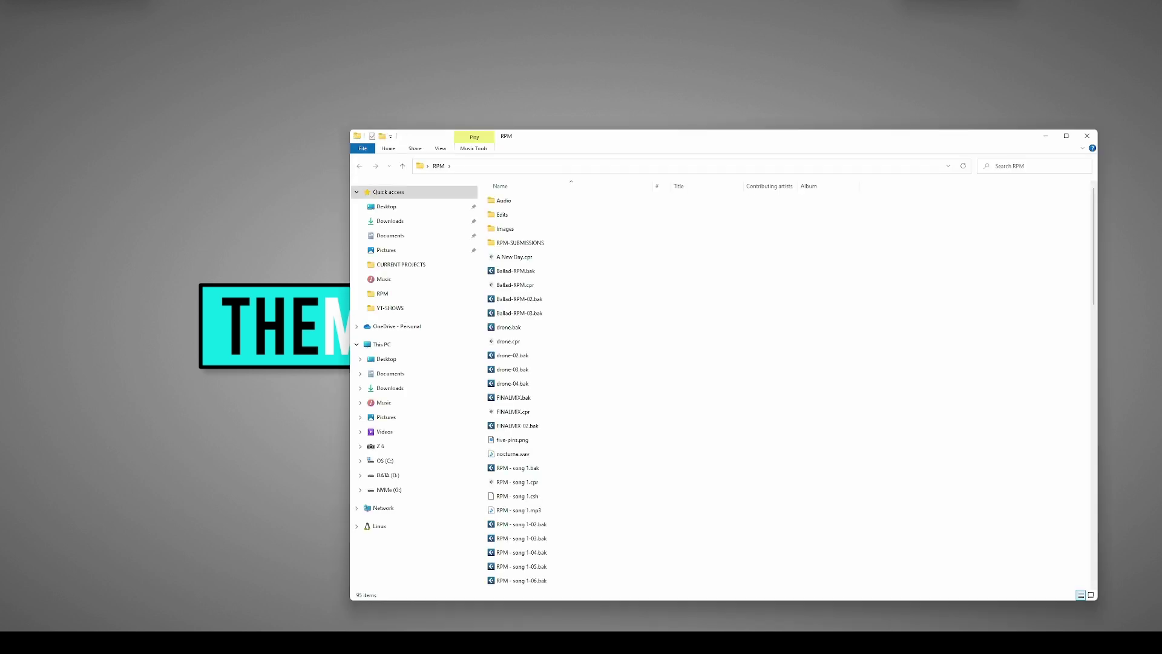
pyautogui.doubleClick(517, 242)
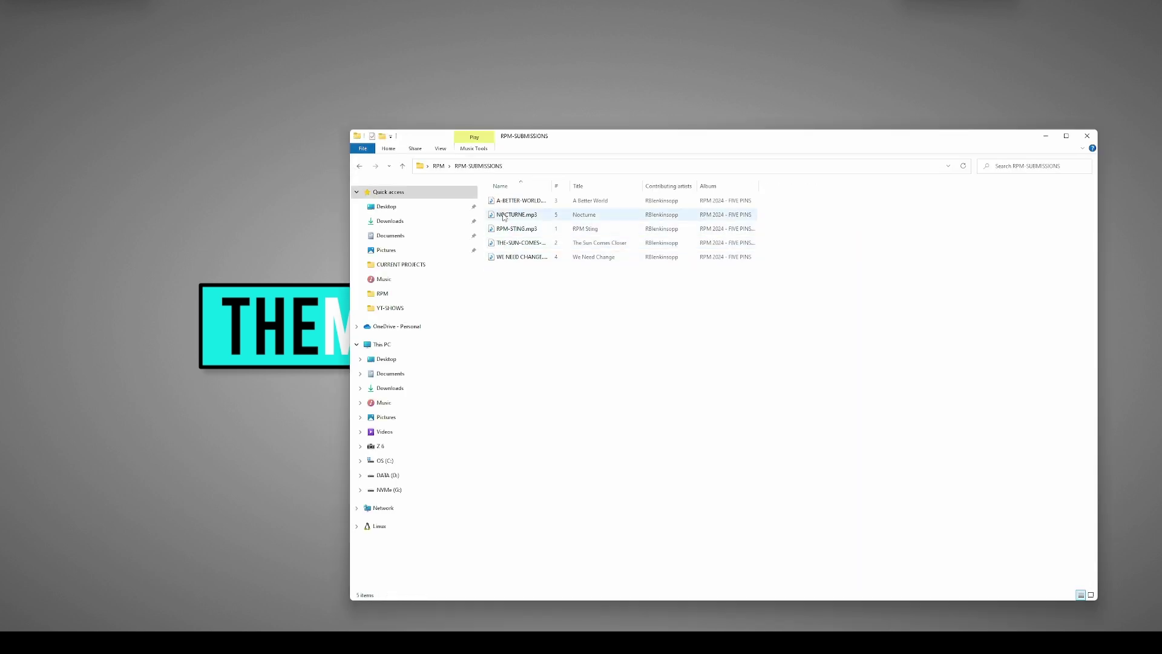
pyautogui.doubleClick(504, 216)
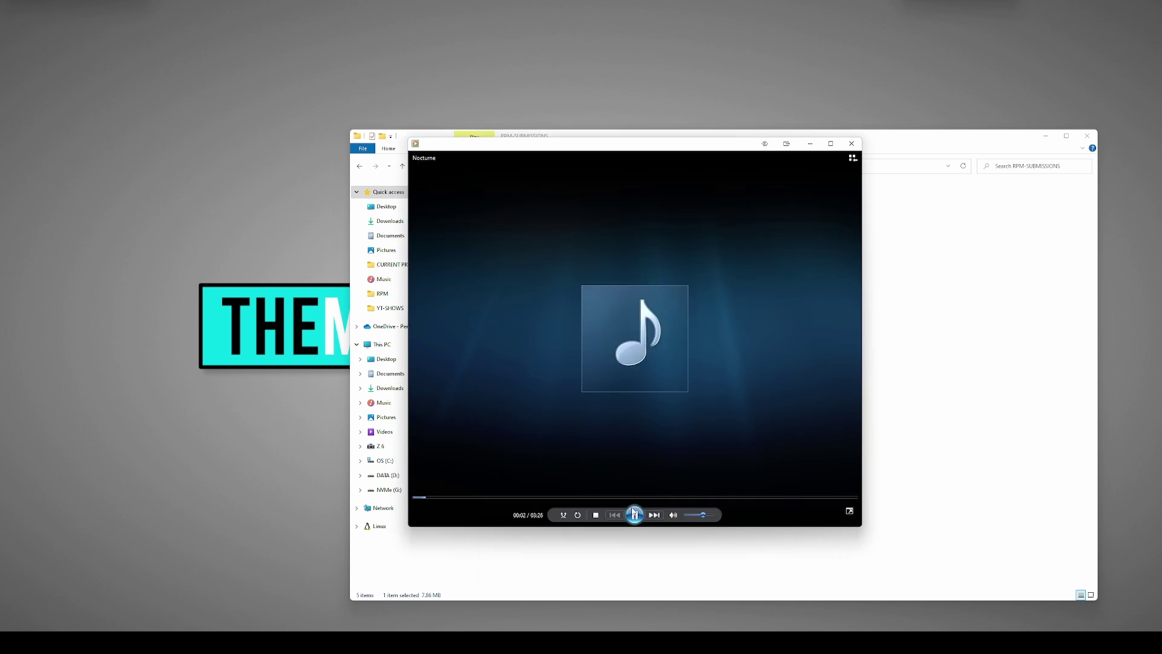
pyautogui.click(634, 515)
pyautogui.click(852, 144)
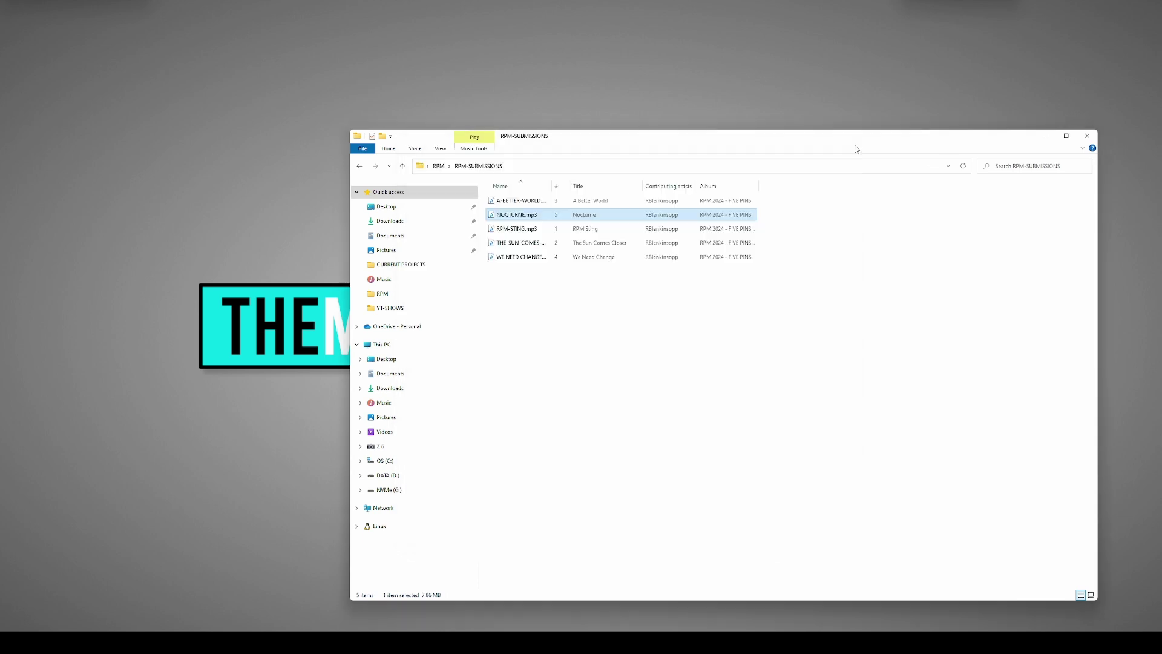
pyautogui.click(1088, 136)
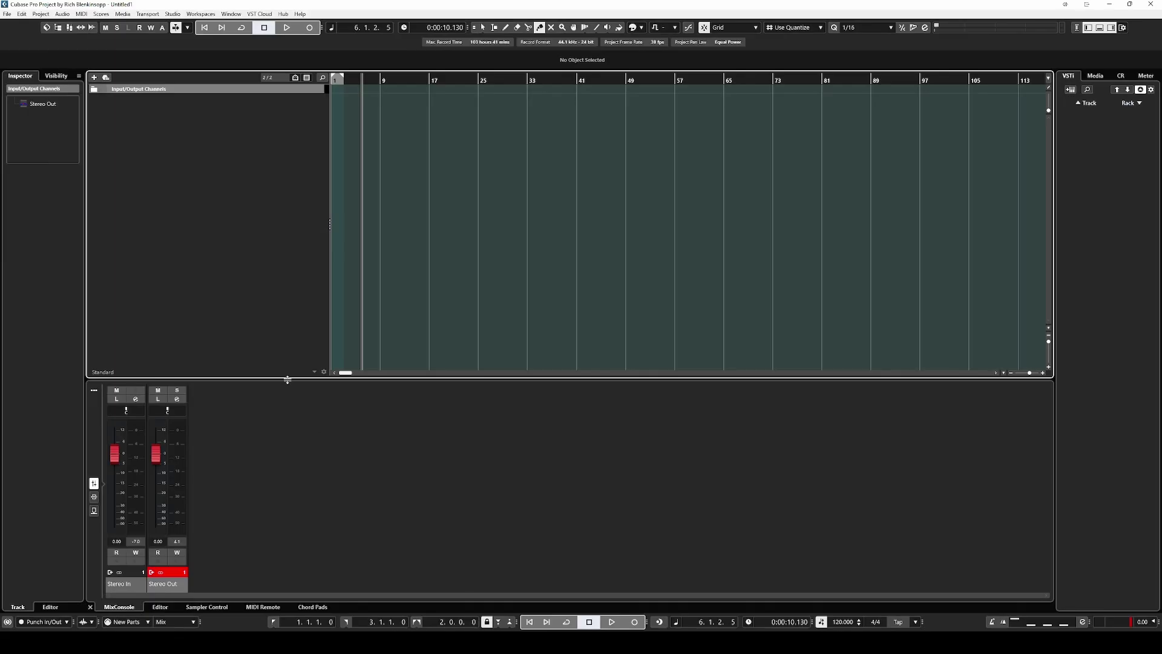
# Step: In the Cubase project, add one instrument track using the Synthesizer V Studio Plugin, routed to Stereo Out
pyautogui.rightClick(223, 195)
pyautogui.click(234, 198)
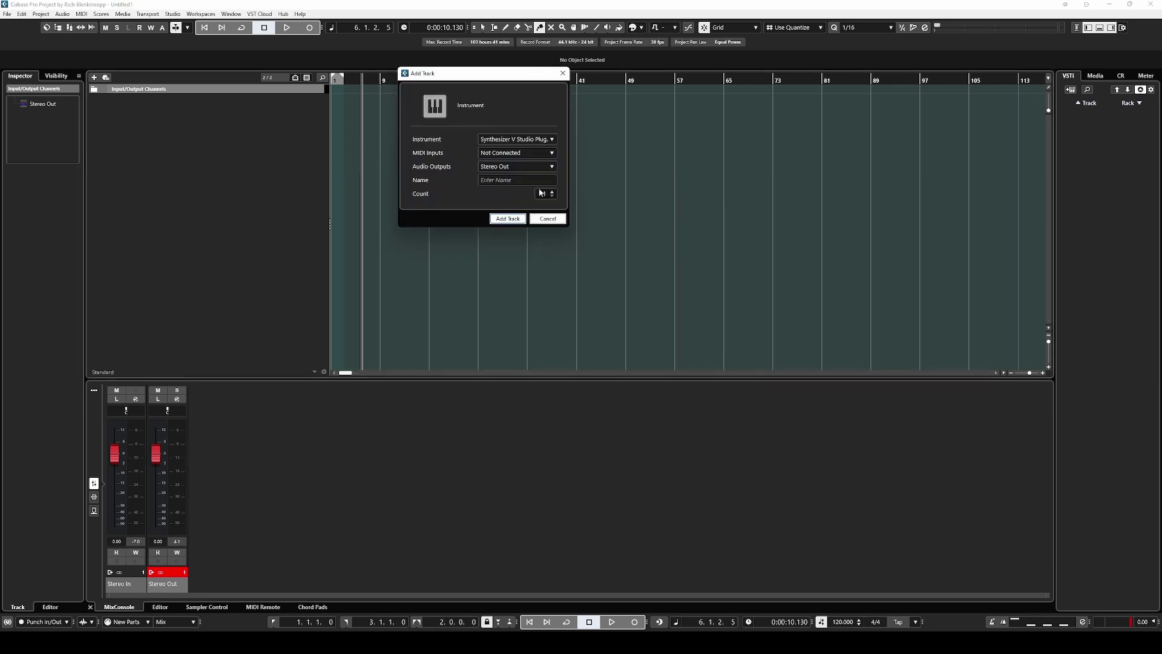
pyautogui.click(509, 218)
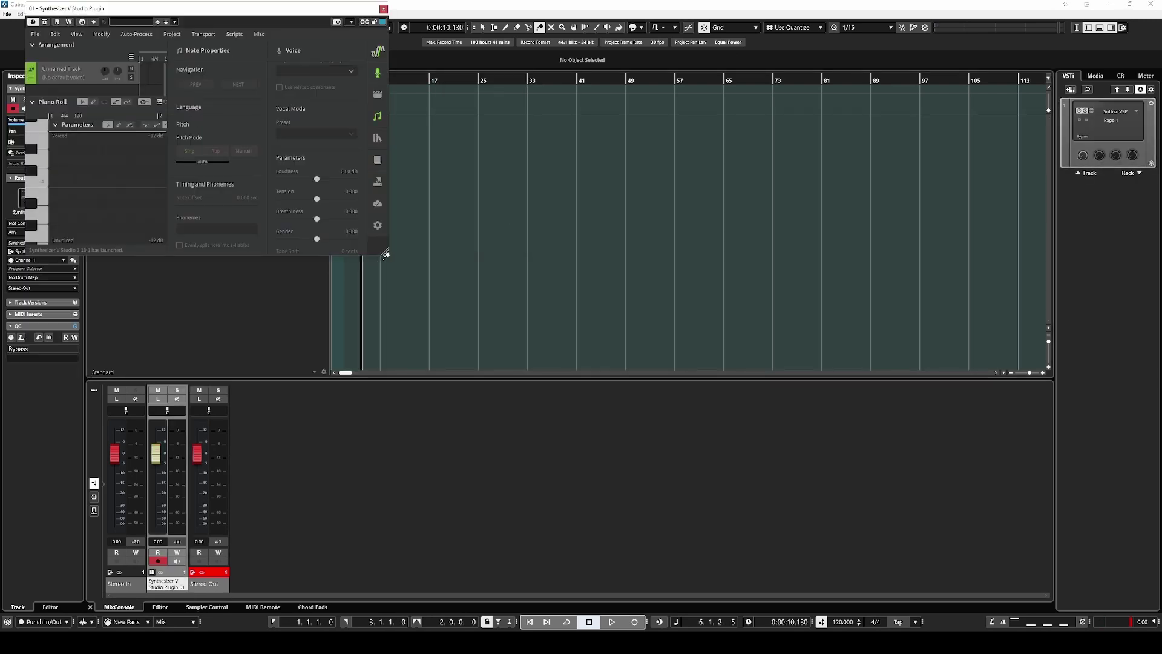
# Step: Enlarge the Synthesizer V window to nearly full screen and assign the SOLARIA voice to the unnamed track
pyautogui.moveTo(378, 256); pyautogui.dragTo(1151, 566)
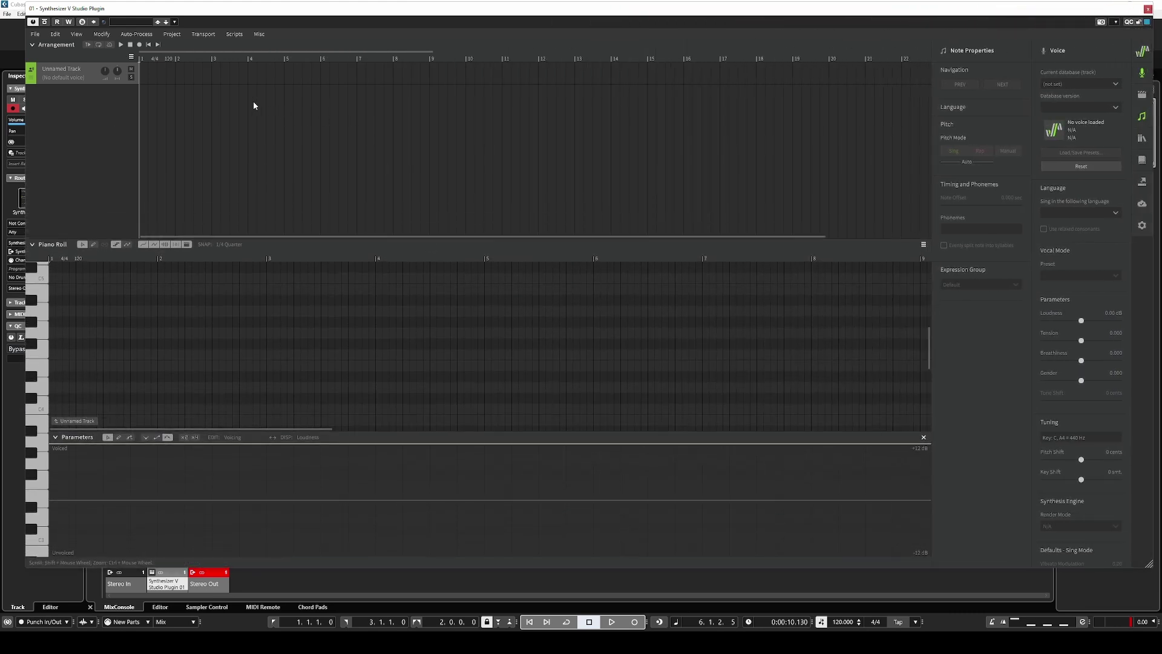
pyautogui.click(54, 78)
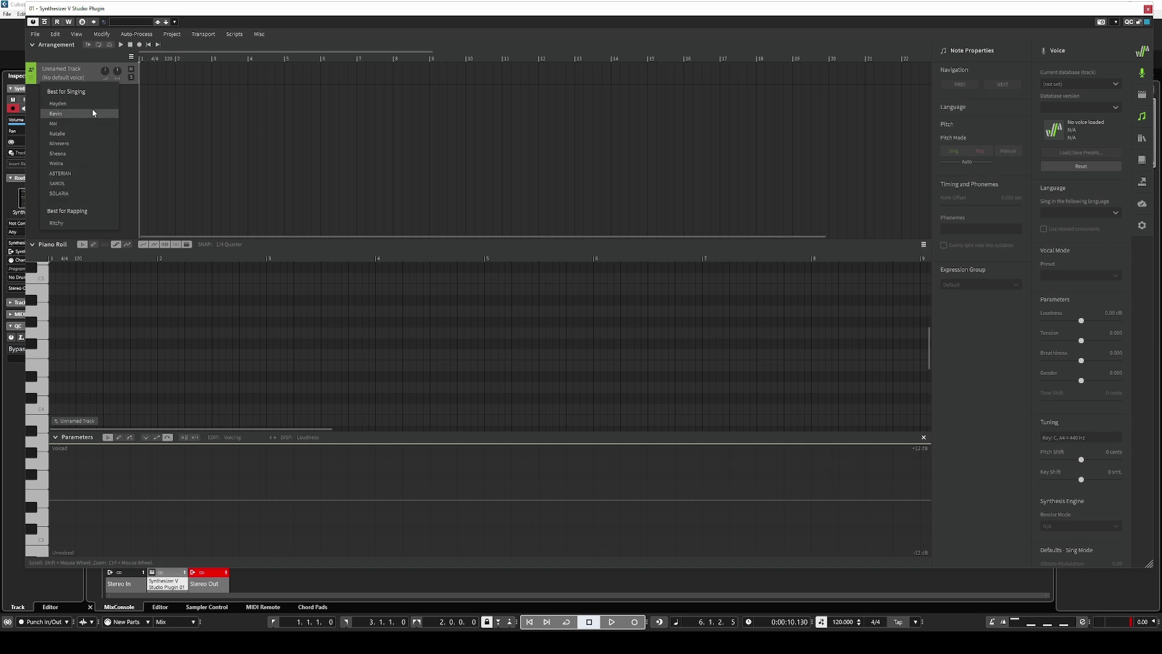
pyautogui.click(76, 194)
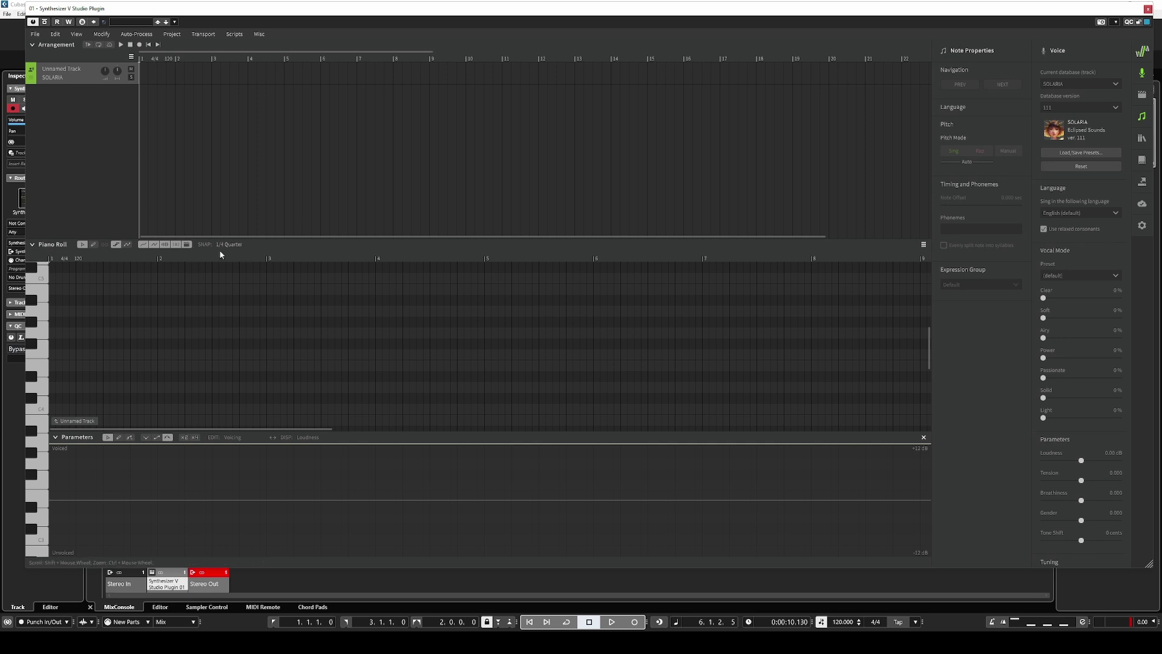
# Step: Draw three consecutive notes on one pitch starting at bar 2: two short ones and a longer one of about two beats
pyautogui.click(93, 244)
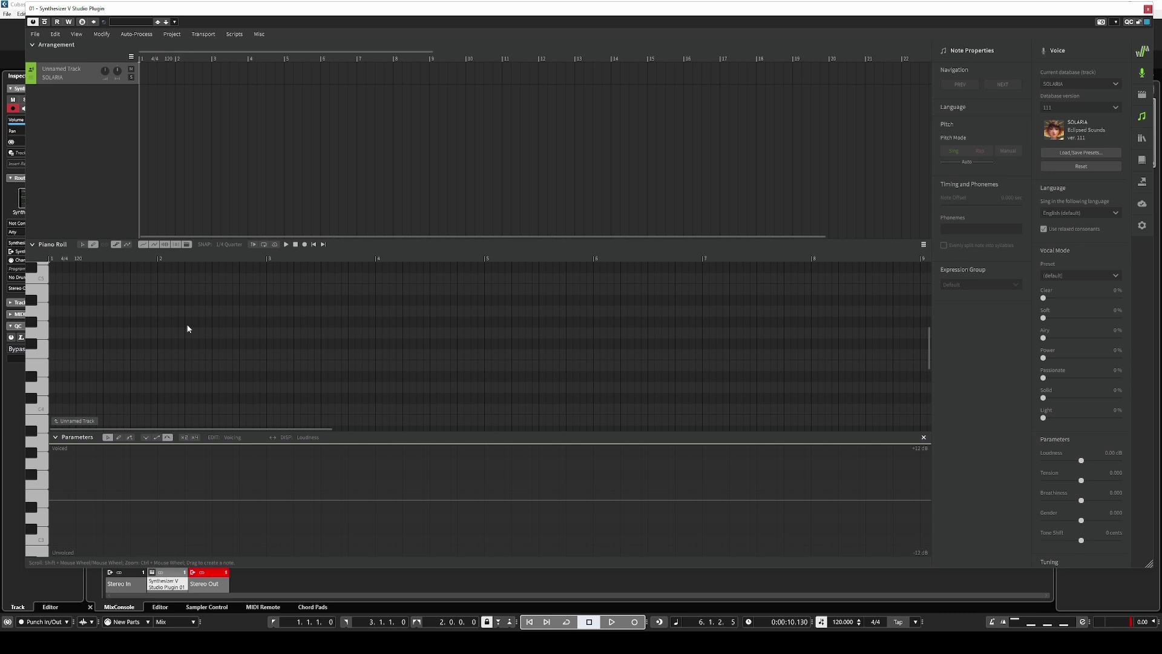
pyautogui.scroll(-3, 55, 326)
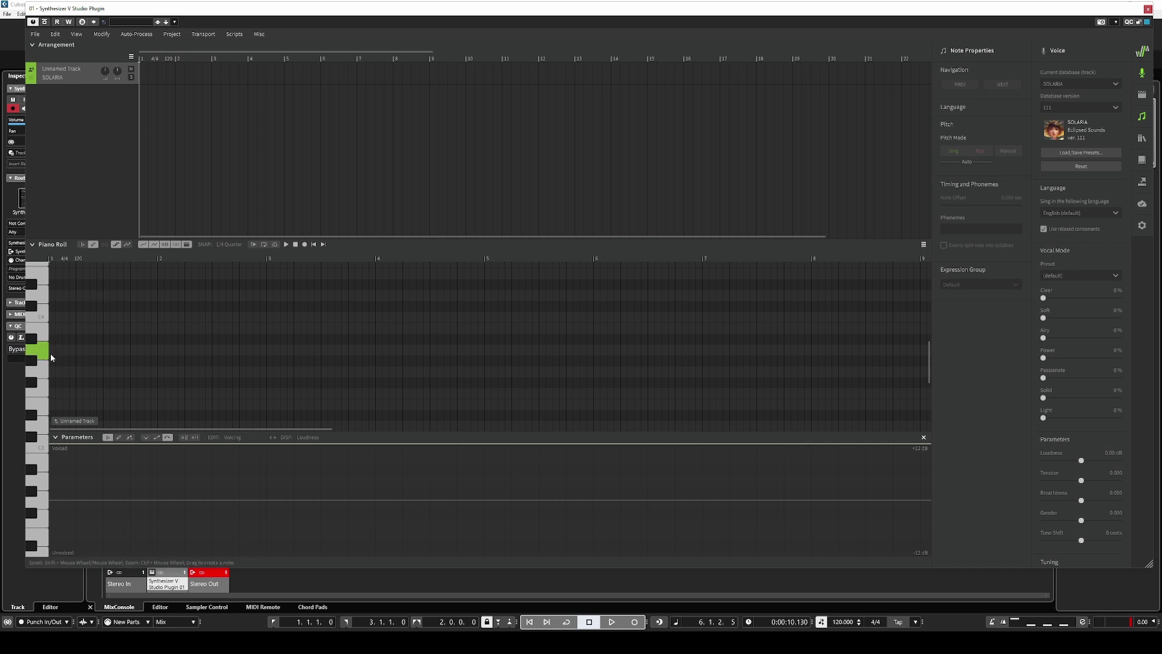
pyautogui.click(159, 351)
pyautogui.click(176, 351)
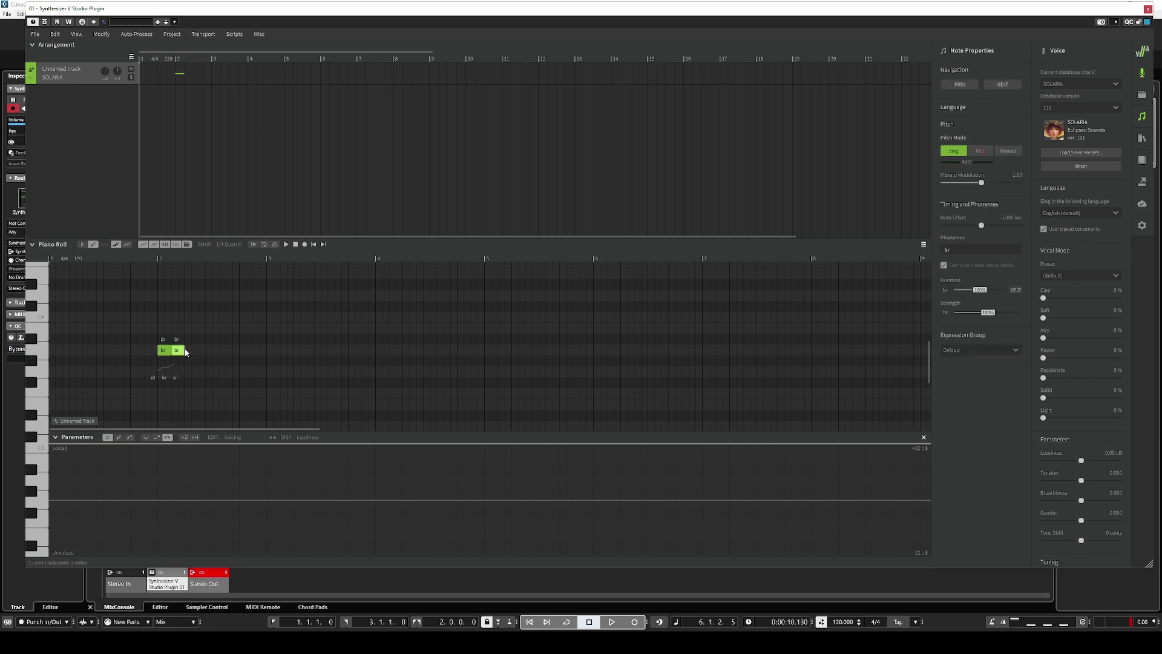
pyautogui.moveTo(188, 351); pyautogui.dragTo(245, 353)
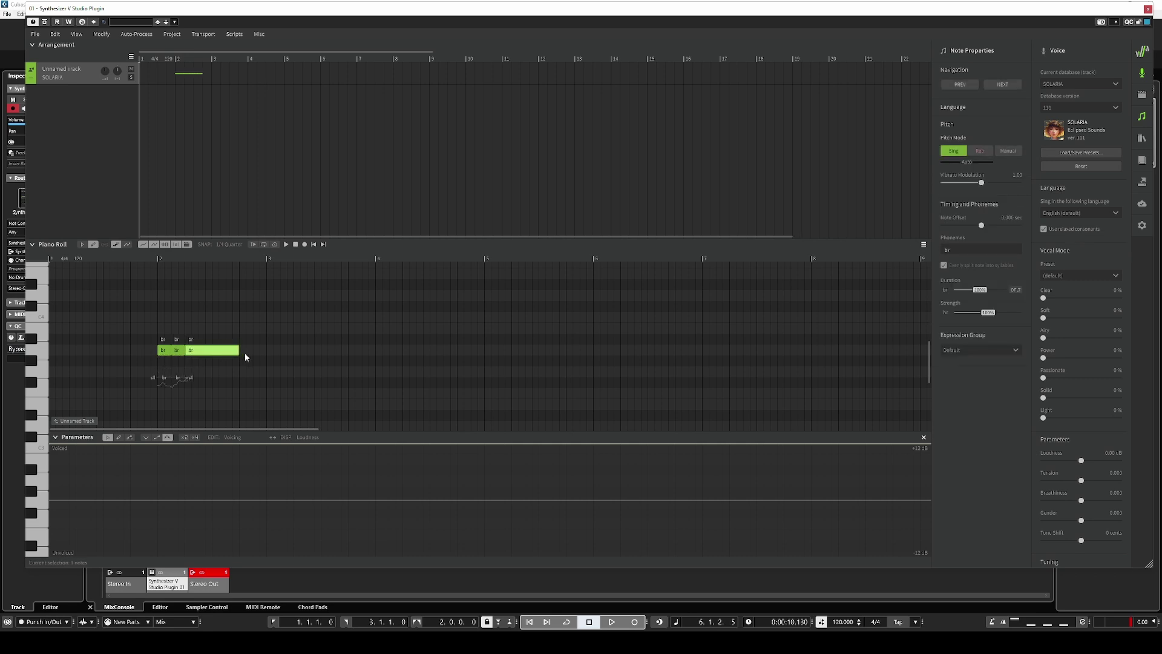
# Step: Insert the lyrics "read my mind" across the three notes
pyautogui.click(82, 244)
pyautogui.moveTo(132, 302); pyautogui.dragTo(221, 375)
pyautogui.rightClick(212, 350)
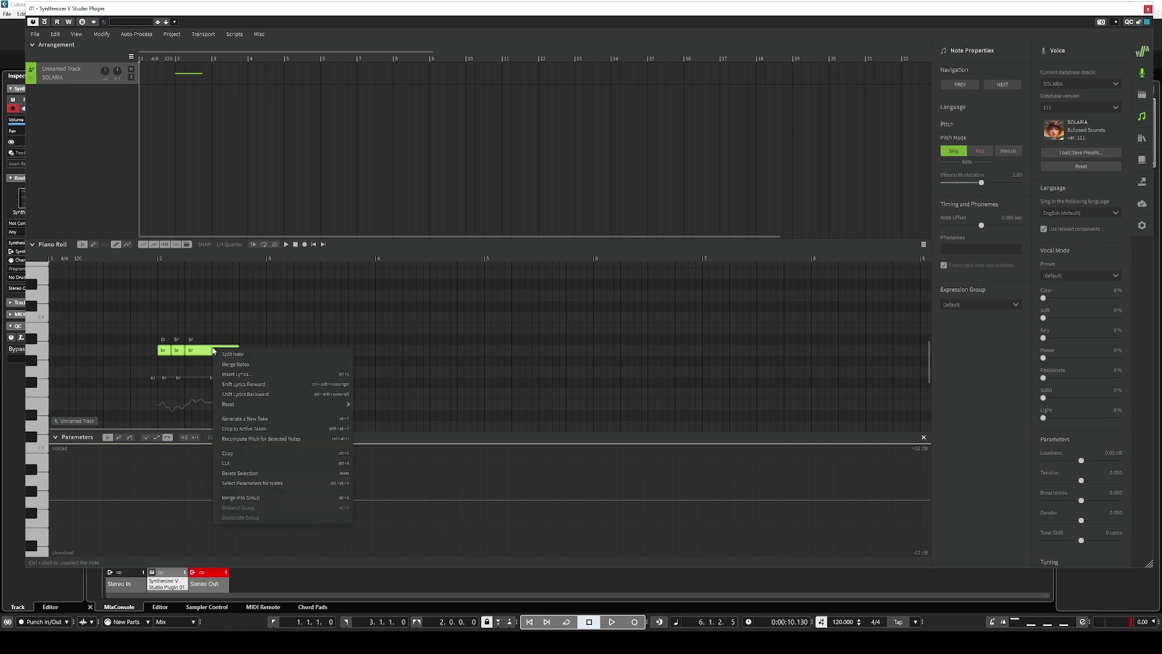
pyautogui.click(245, 373)
pyautogui.hotkey('ctrl', 'a')
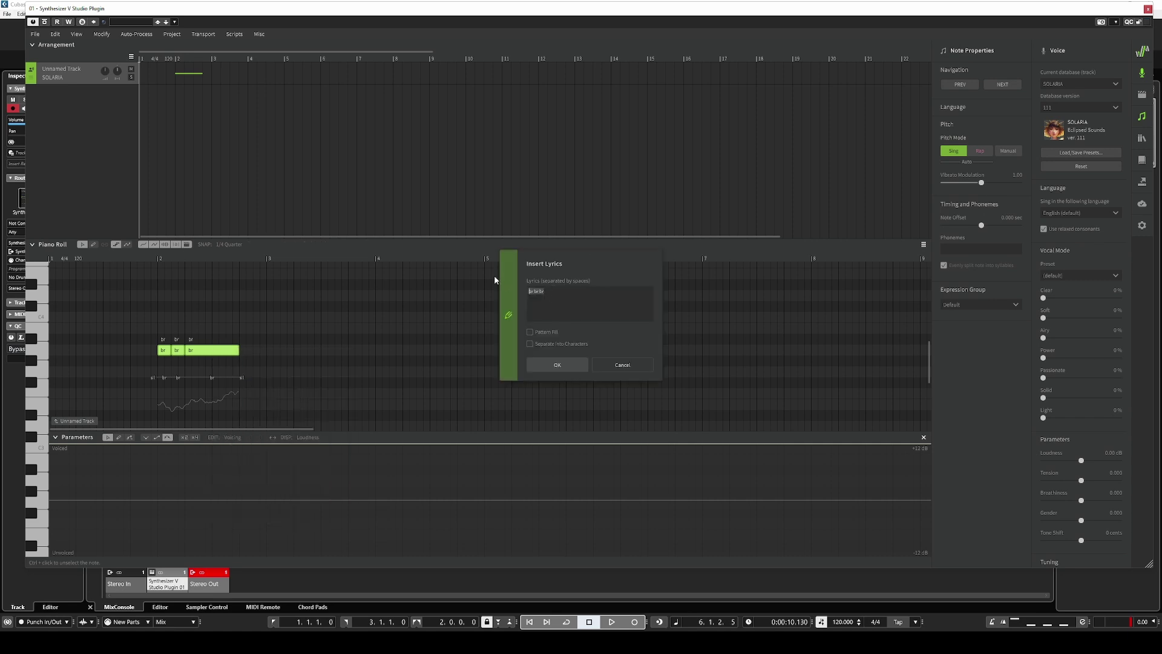
pyautogui.write('redd my mind')
pyautogui.click(558, 366)
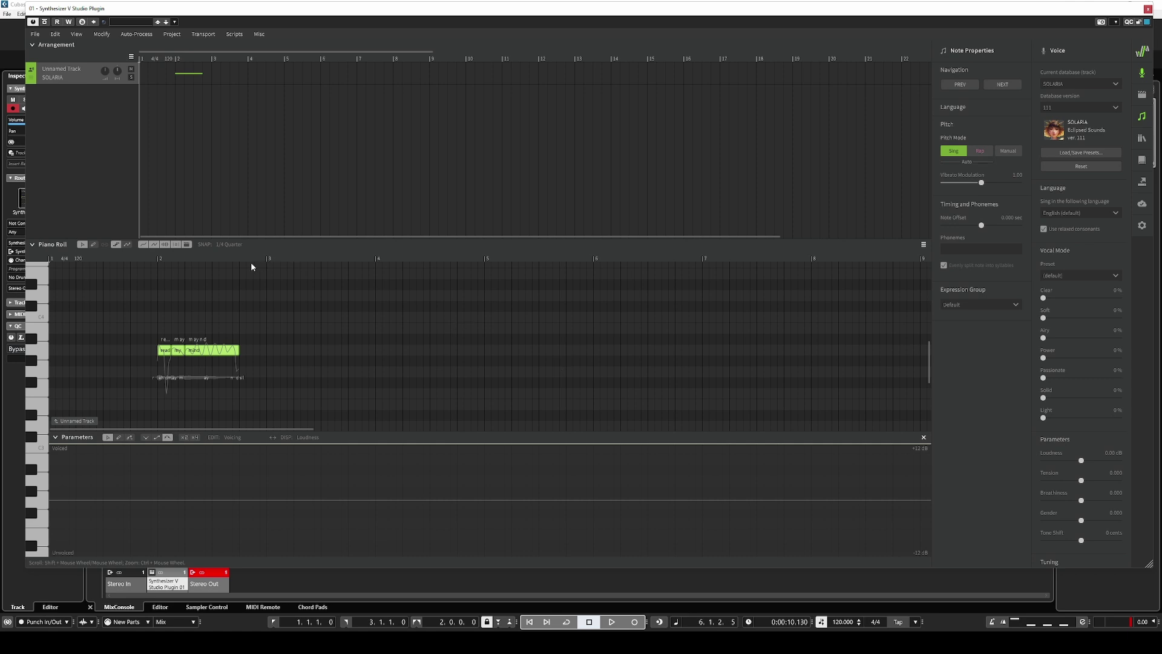
# Step: Play back the sung phrase from just before bar 2 and stop it
pyautogui.click(136, 257)
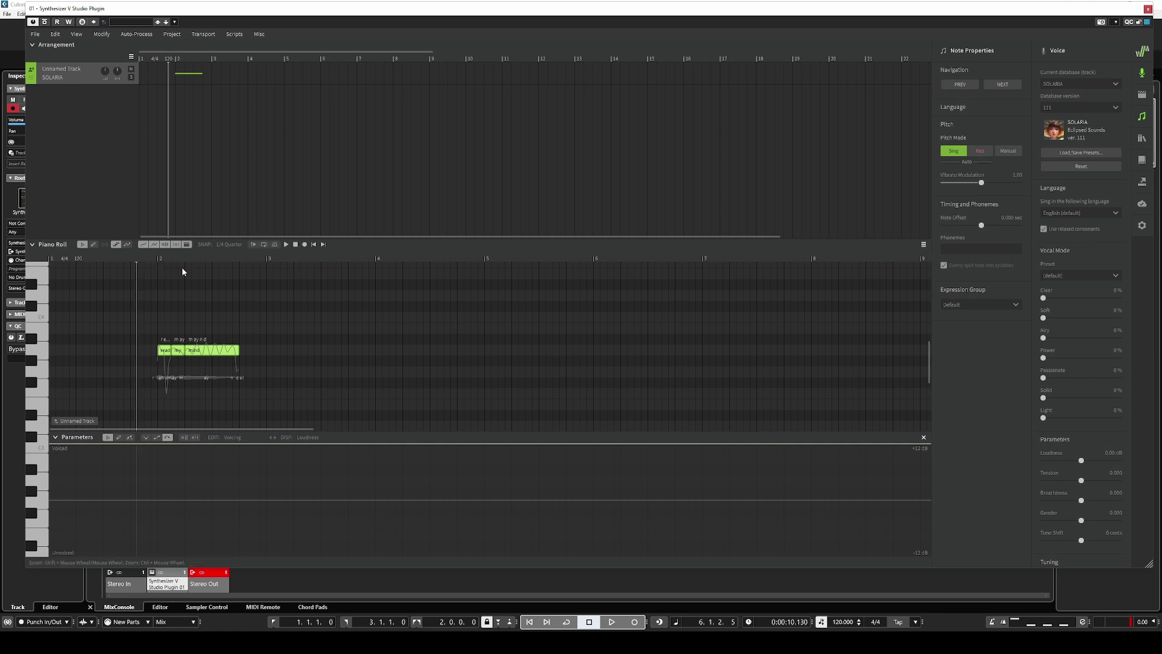
pyautogui.click(288, 245)
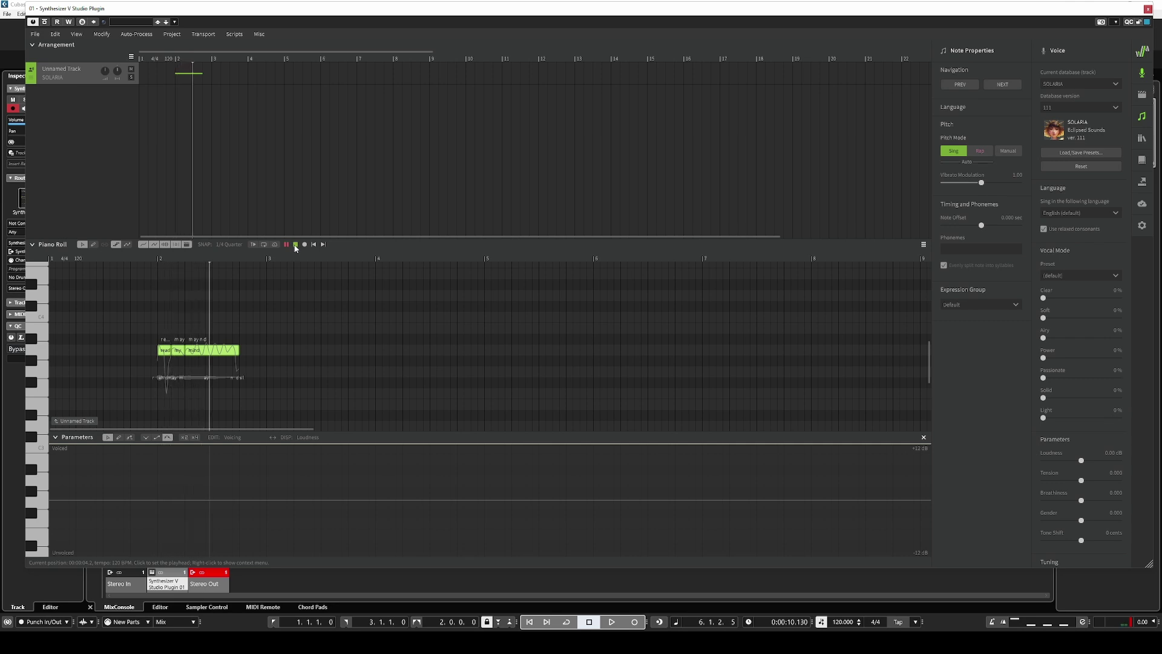
pyautogui.click(296, 245)
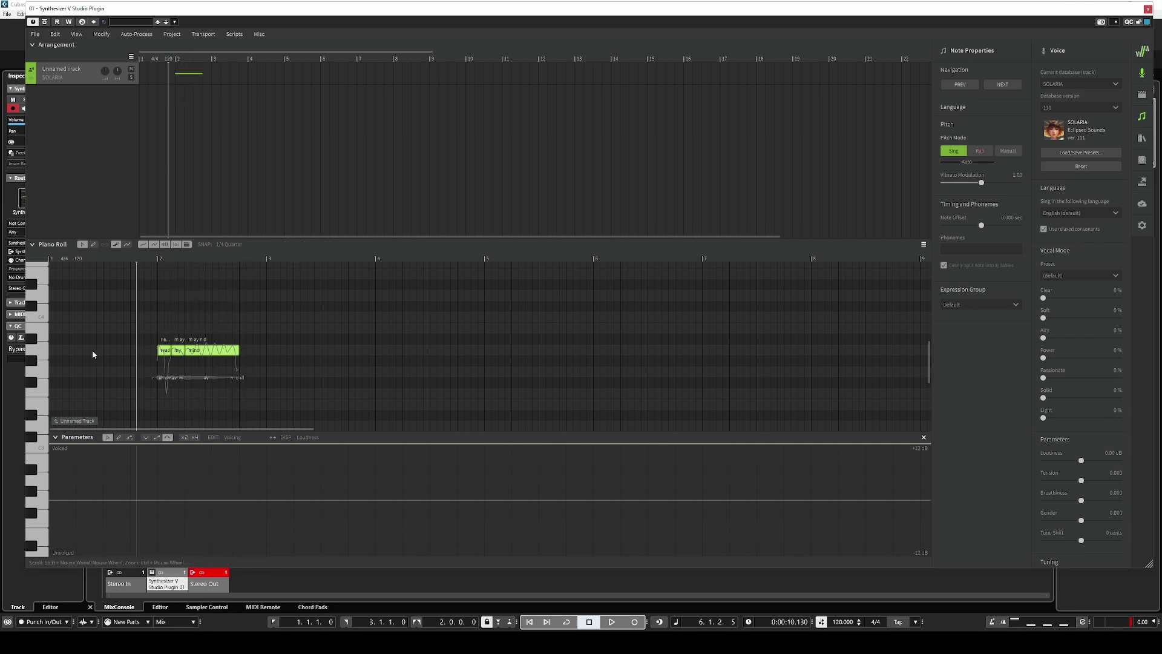
# Step: Add a separate higher note before bar 2 and set its lyric to "see"
pyautogui.click(151, 347)
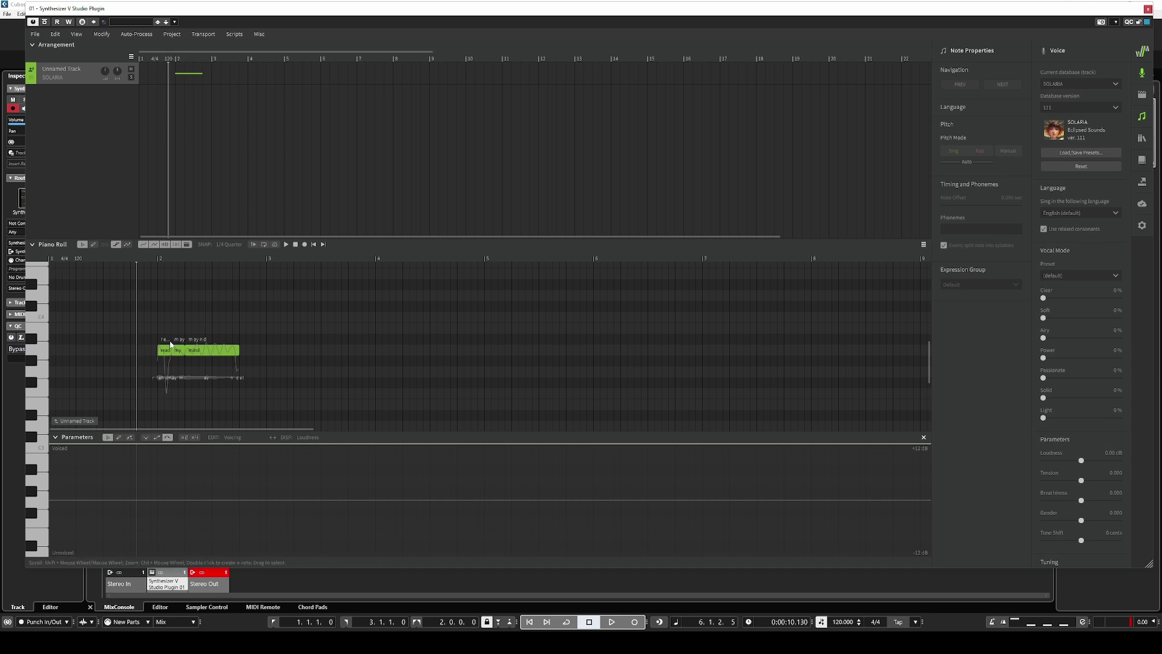
pyautogui.click(92, 244)
pyautogui.click(107, 329)
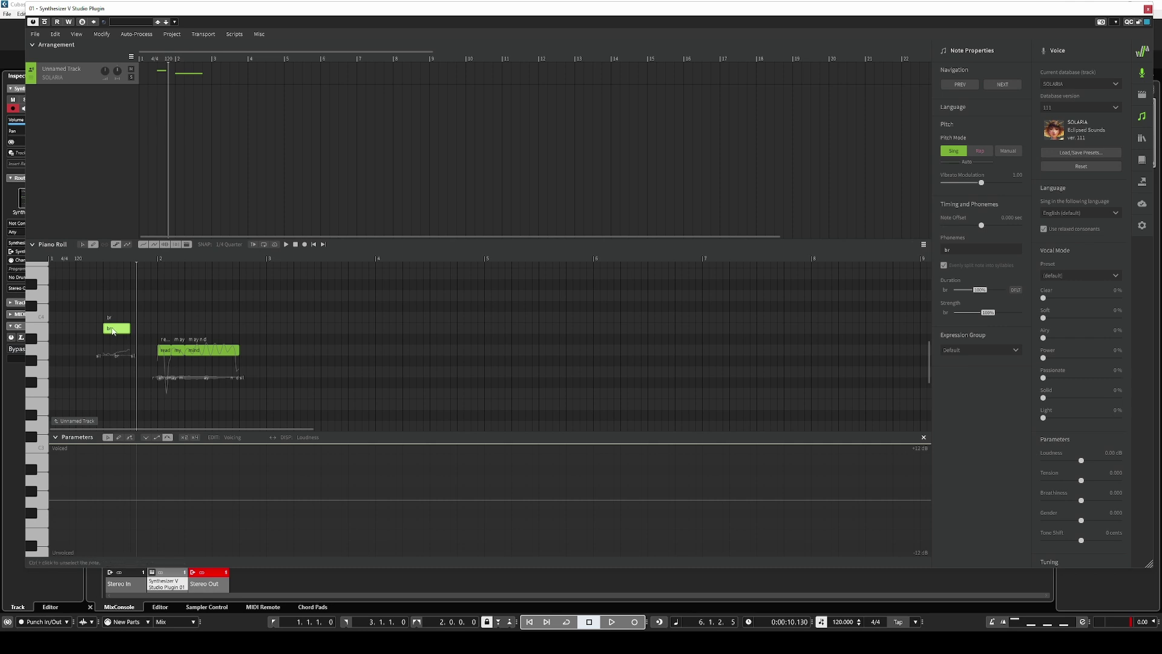
pyautogui.doubleClick(113, 329)
pyautogui.press('Return')
pyautogui.write('ee')
pyautogui.press('Return')
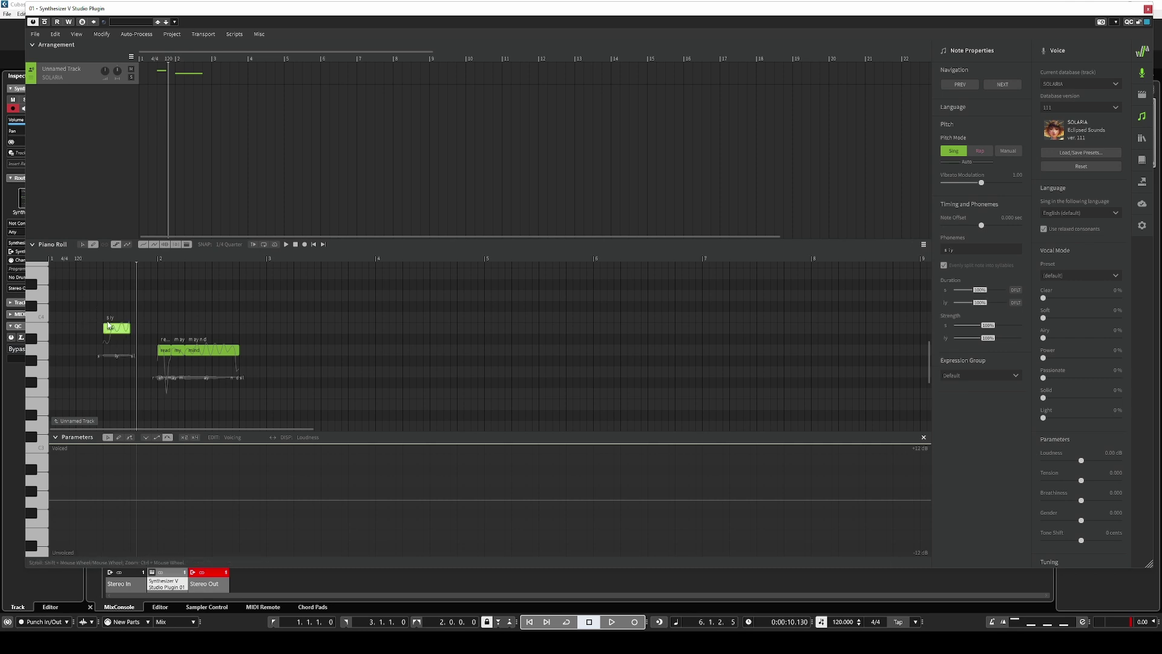
# Step: Change the phonemes of the "read" note to "r iy d" and delete the extra note before bar 2
pyautogui.doubleClick(167, 350)
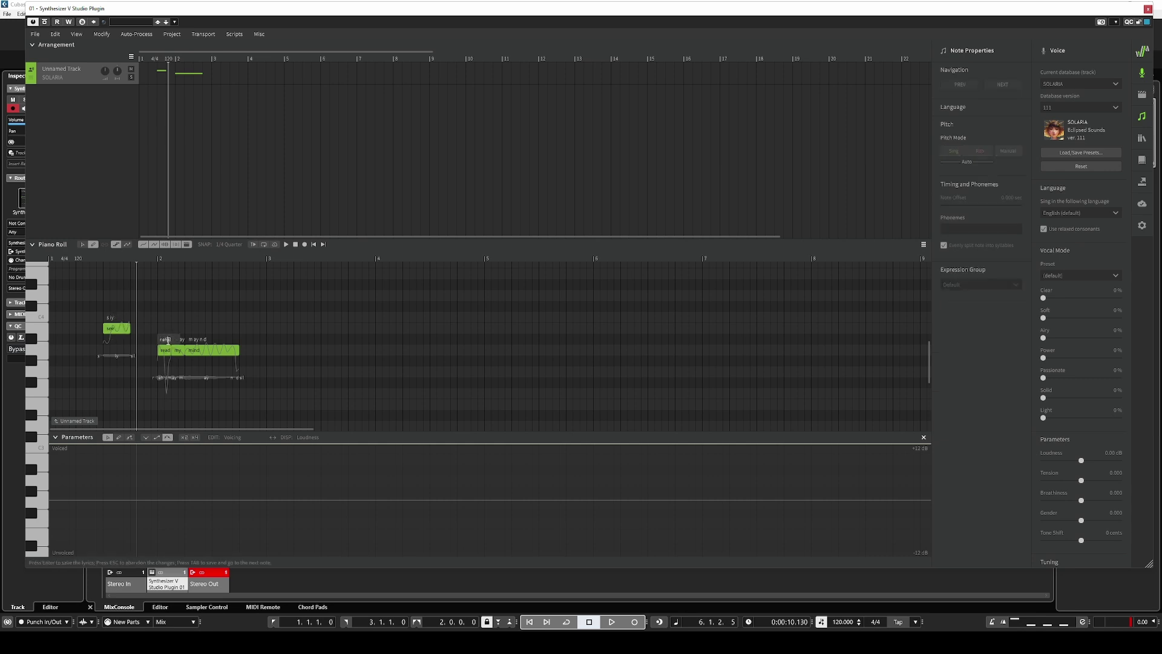
pyautogui.press('Escape')
pyautogui.click(111, 330)
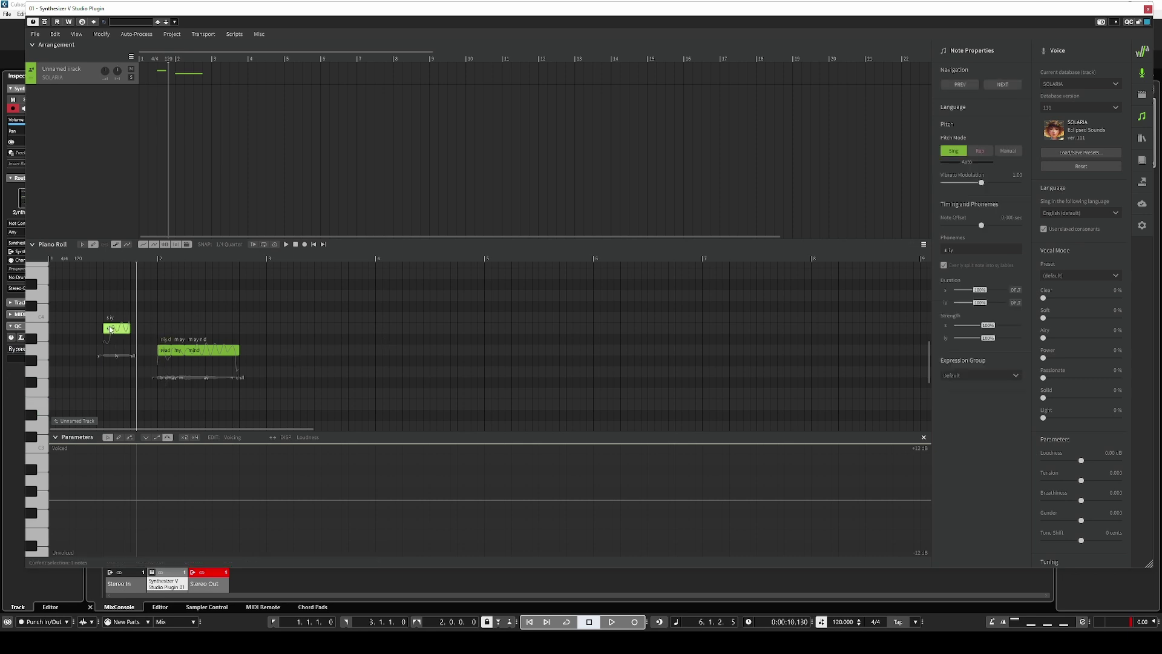
pyautogui.press('Delete')
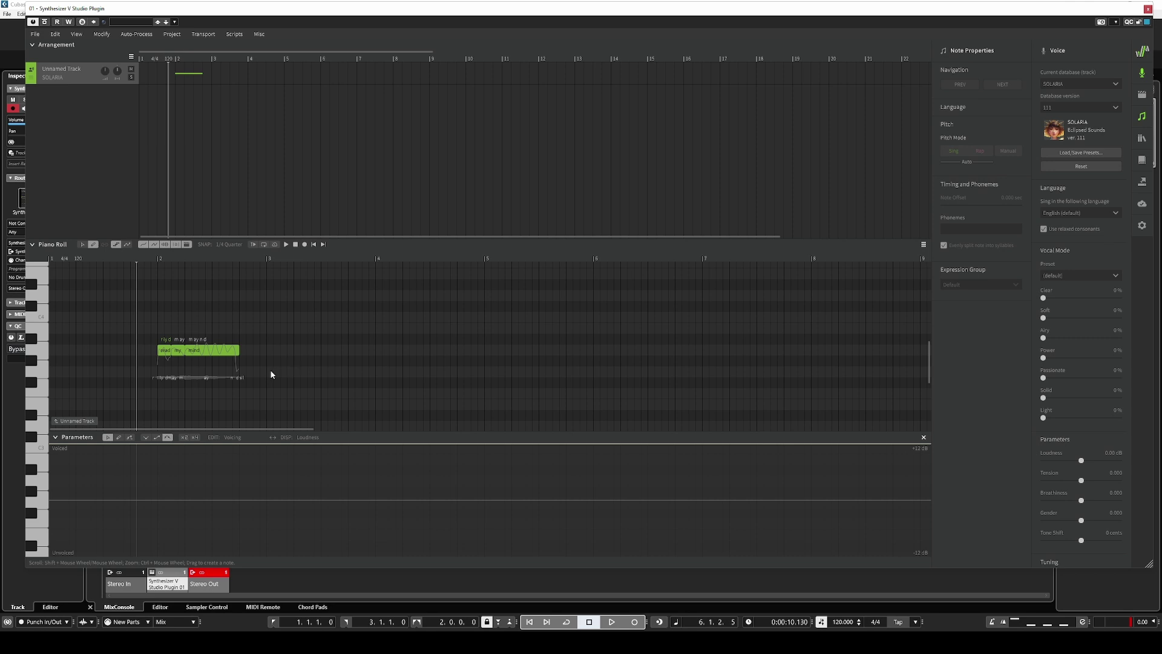
# Step: Play back the phrase to check the pronunciation of "read", and stop it
pyautogui.press('space')
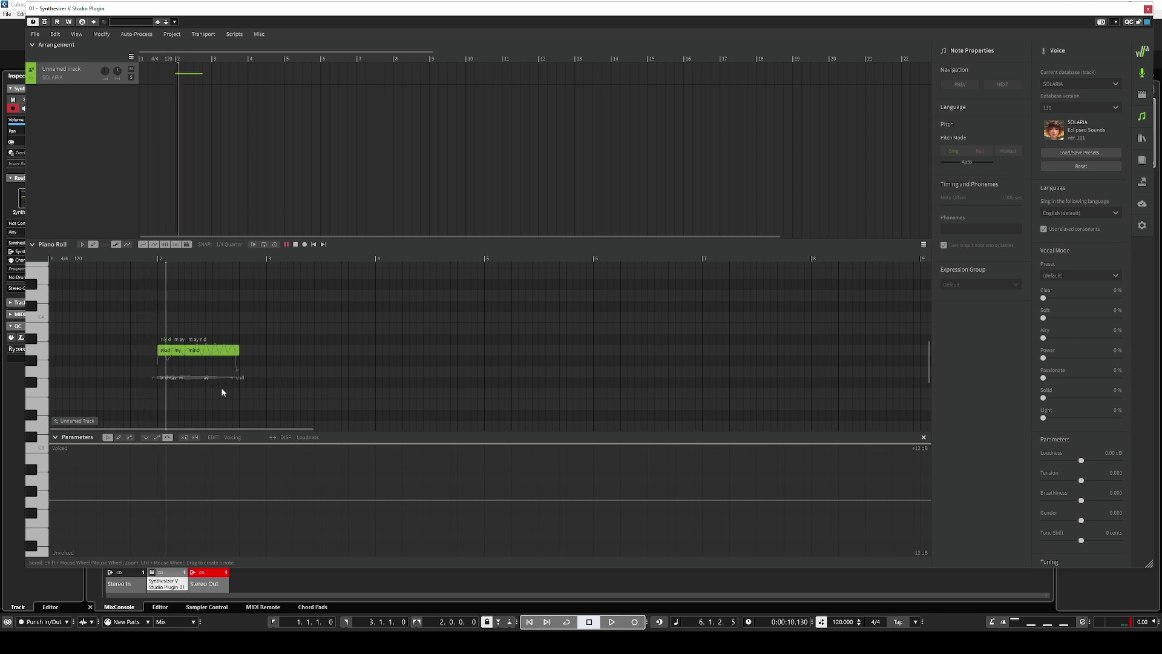
pyautogui.press('space')
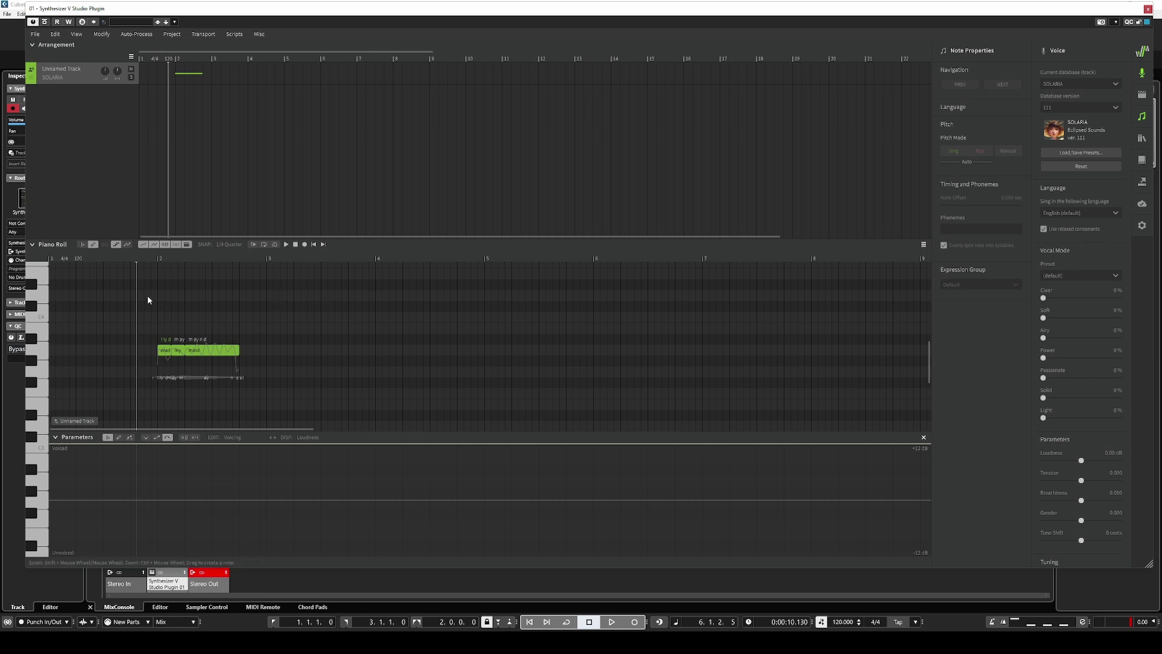
# Step: Set the pitch mode of all three notes to Rap and raise the voice's Soft vocal mode to 100%
pyautogui.click(86, 244)
pyautogui.moveTo(149, 311); pyautogui.dragTo(271, 395)
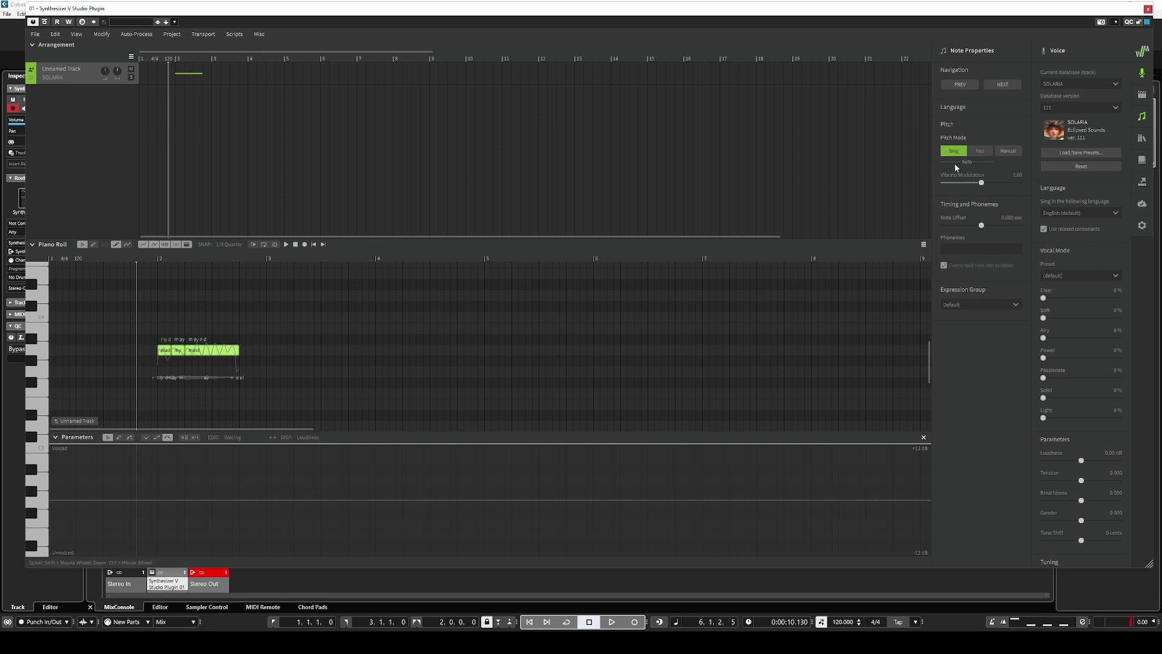
pyautogui.click(981, 150)
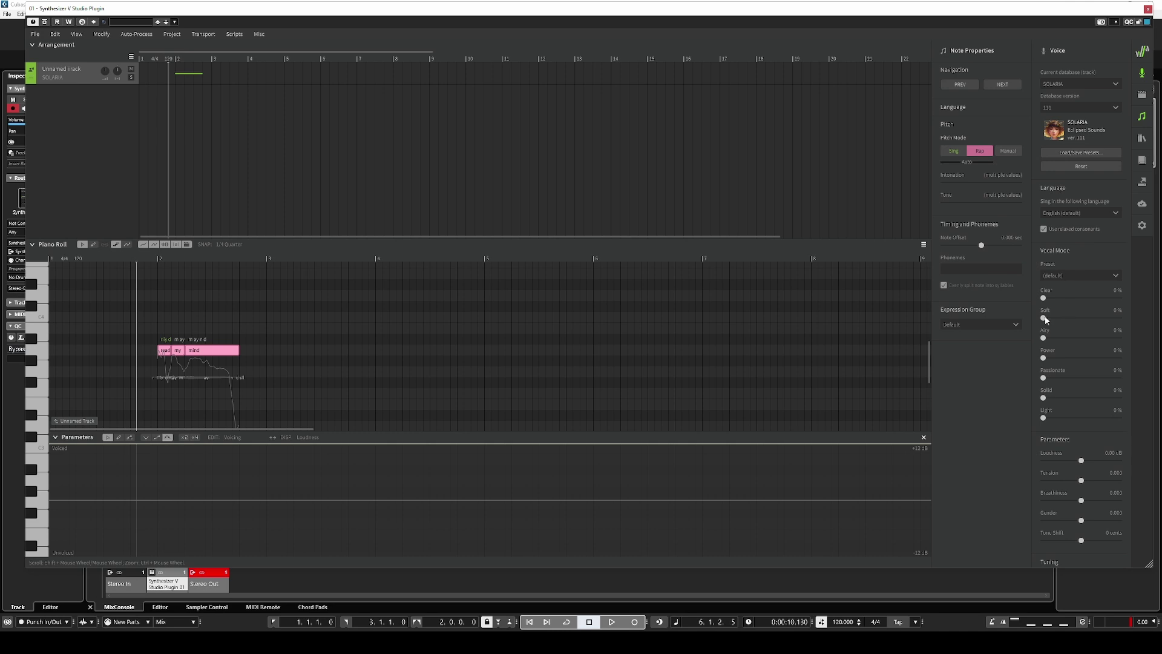
pyautogui.moveTo(1045, 319); pyautogui.dragTo(1069, 319)
# Step: Play the rapped phrase from the project start with the Cubase transport, and stop after the last note
pyautogui.click(589, 622)
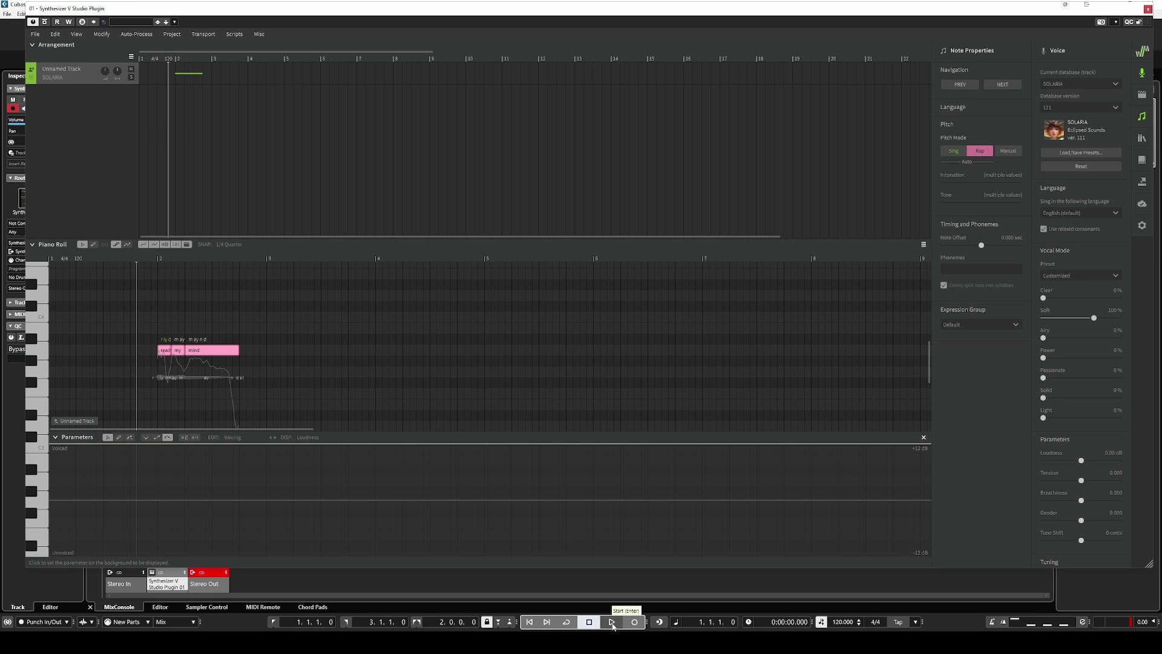
pyautogui.click(612, 623)
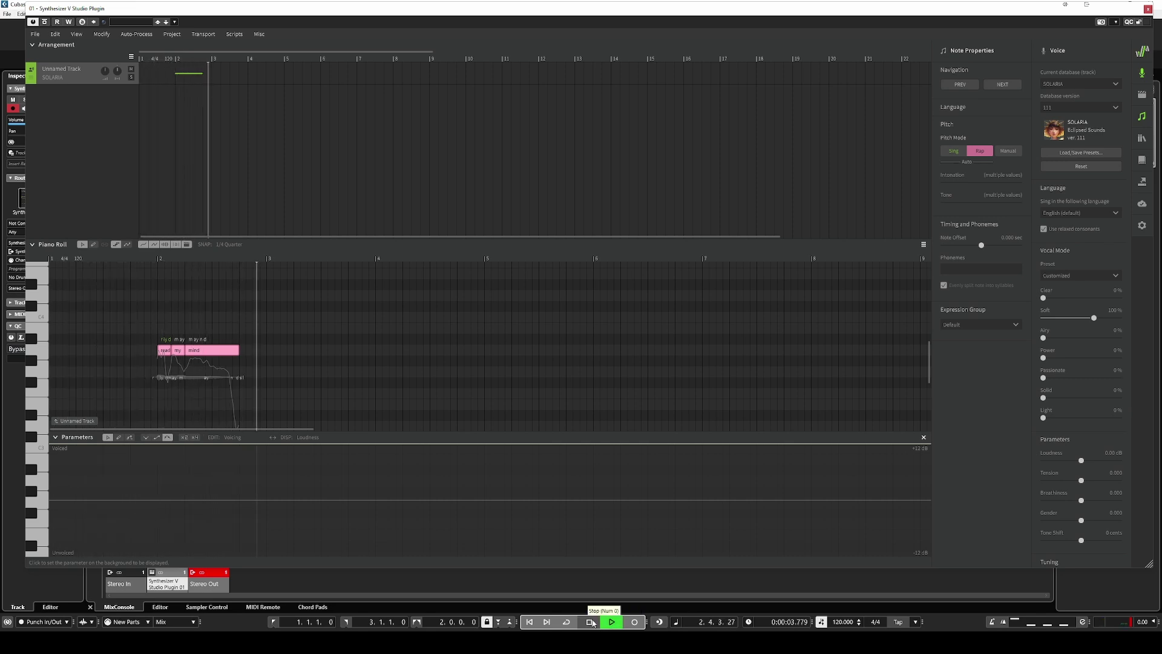
pyautogui.click(590, 622)
# Step: Lower the "my" note by two semitones in the piano roll
pyautogui.click(178, 346)
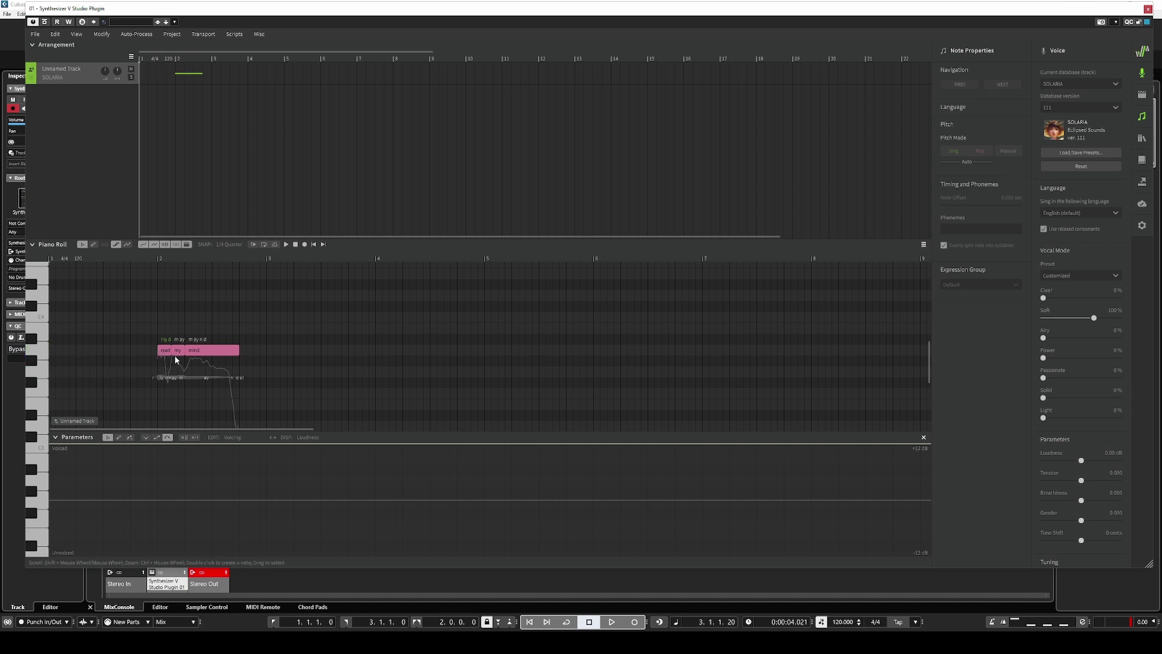
pyautogui.moveTo(178, 350); pyautogui.dragTo(176, 373)
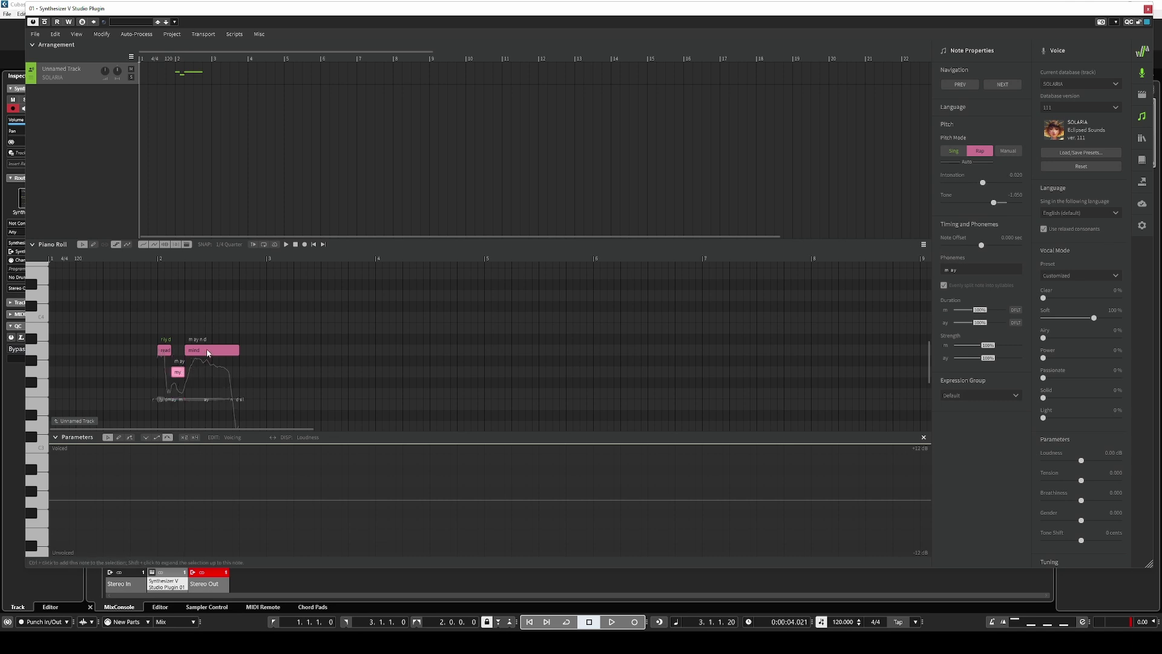
# Step: Lower the "mind" note by three semitones, placing it one semitone below the "my" note
pyautogui.click(165, 350)
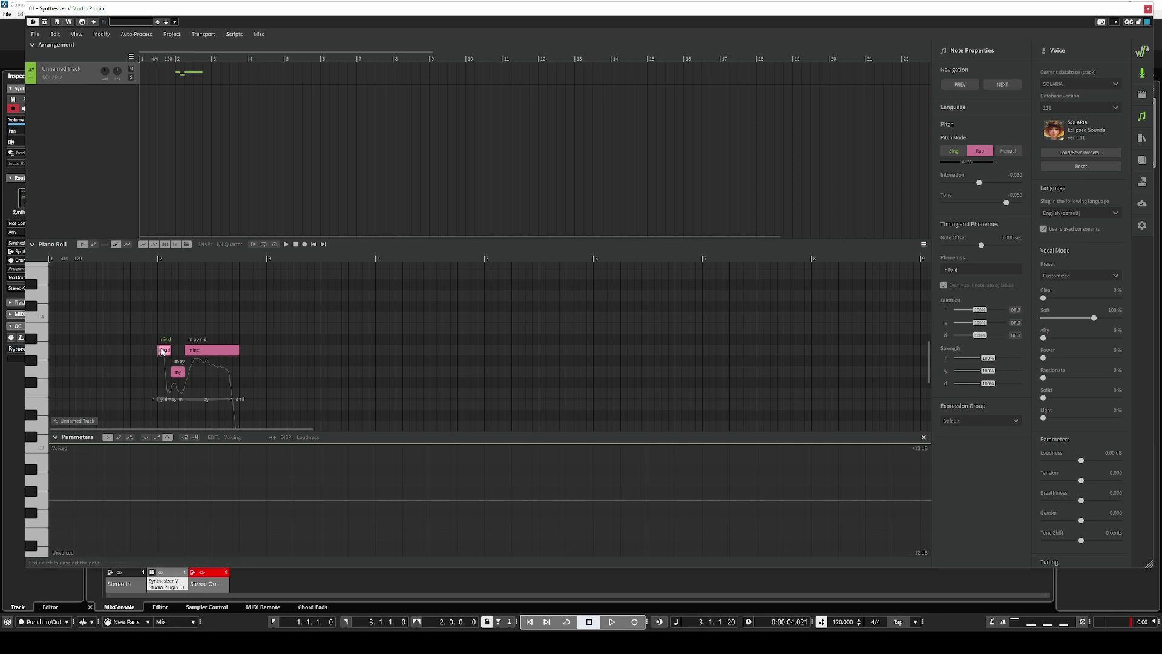
pyautogui.click(201, 351)
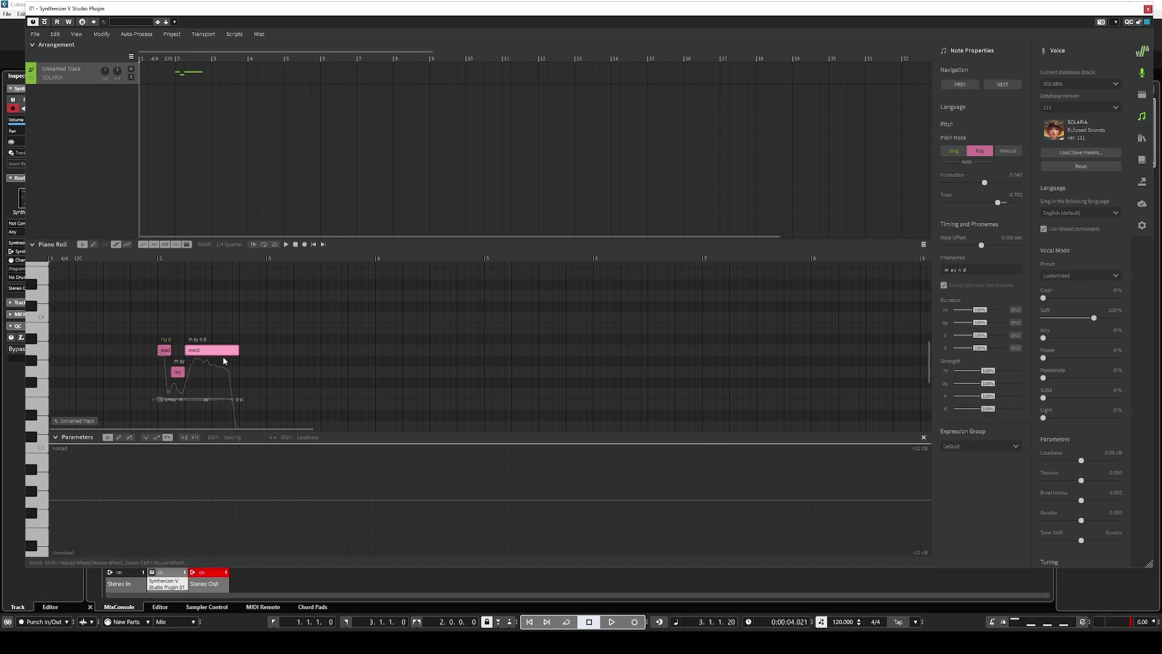
pyautogui.moveTo(218, 357); pyautogui.dragTo(220, 389)
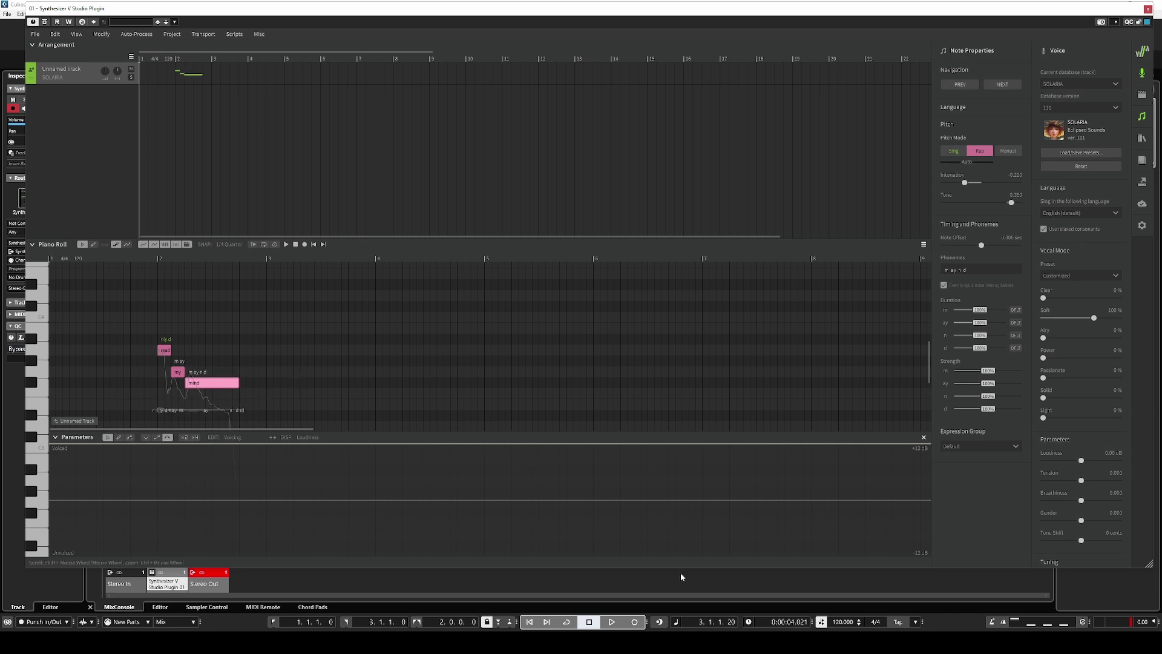
# Step: Set the Cubase playback position to bar 2, play the phrase with its lowered notes, and stop after the last note
pyautogui.click(689, 622)
pyautogui.write('2')
pyautogui.press('Return')
pyautogui.click(612, 622)
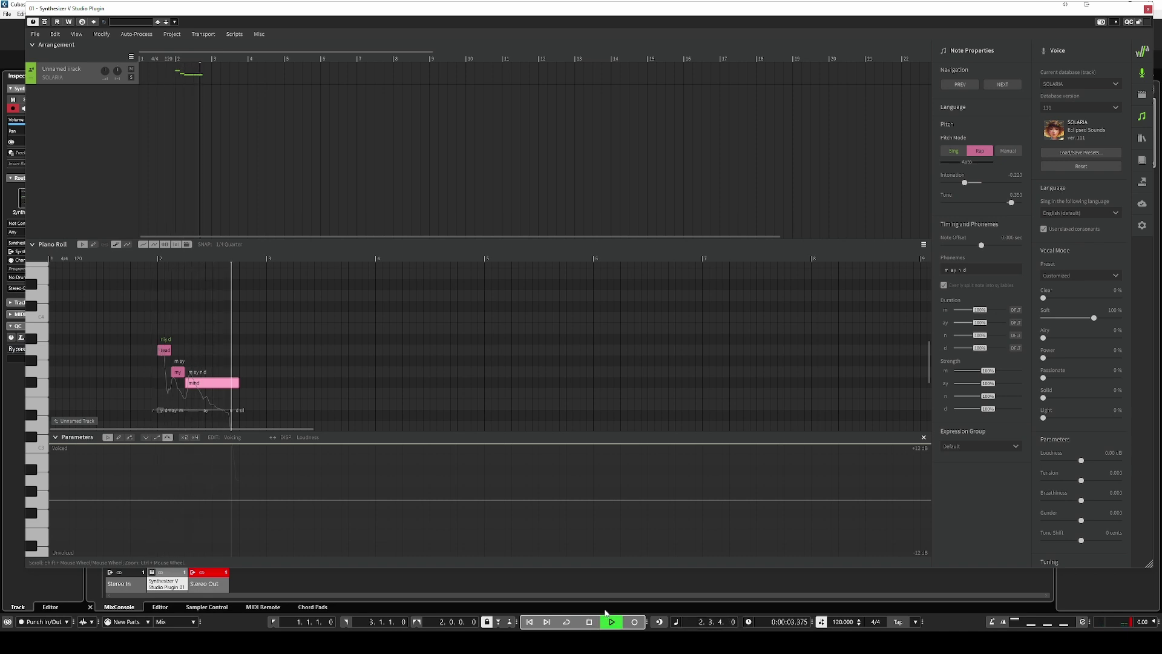
pyautogui.click(589, 622)
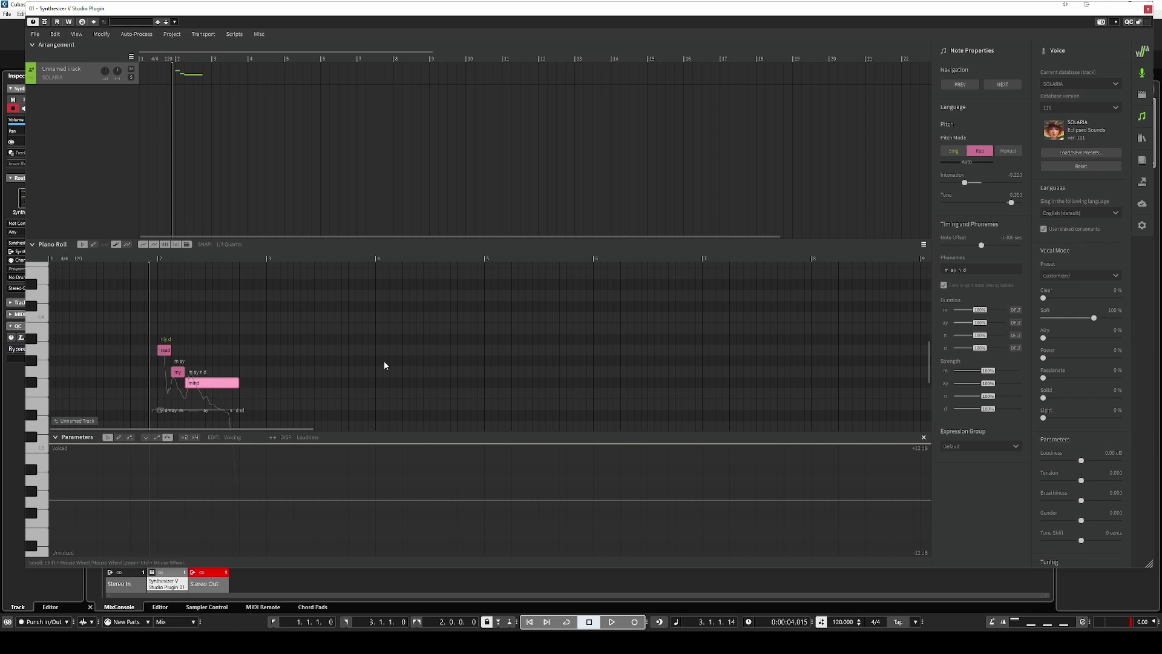
# Step: With no note selected, set the voice's Loudness to about 10 dB and Breathiness to about 0.3, and reset Gender to 0
pyautogui.click(293, 355)
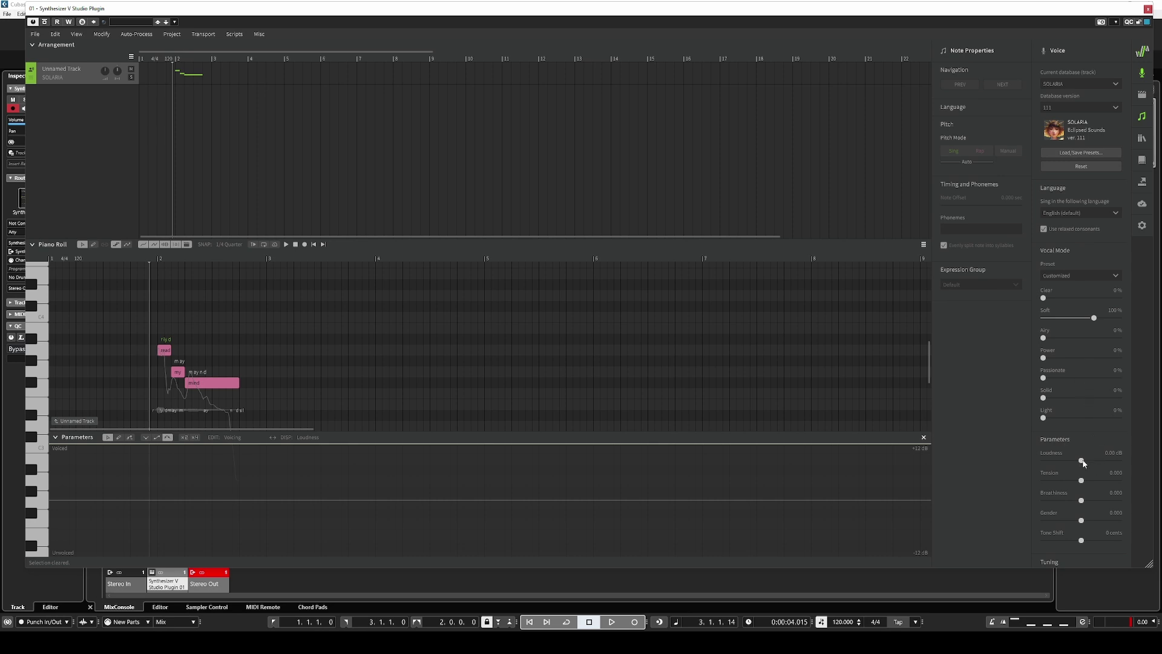
pyautogui.moveTo(1084, 462); pyautogui.dragTo(1117, 465)
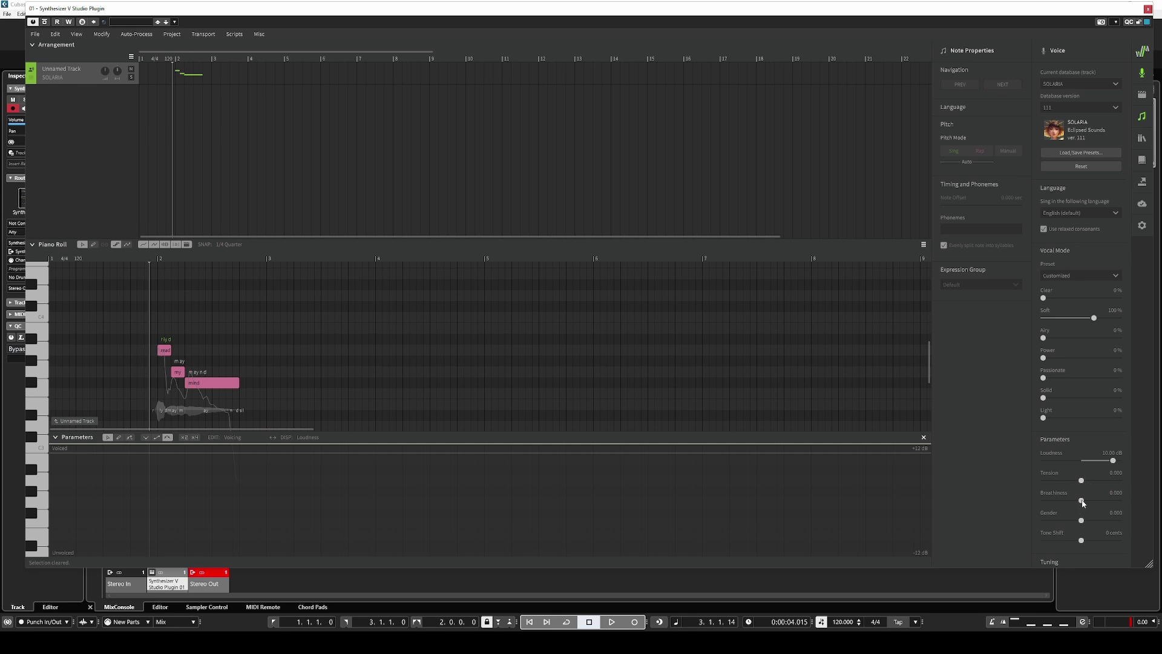
pyautogui.moveTo(1082, 502); pyautogui.dragTo(1094, 504)
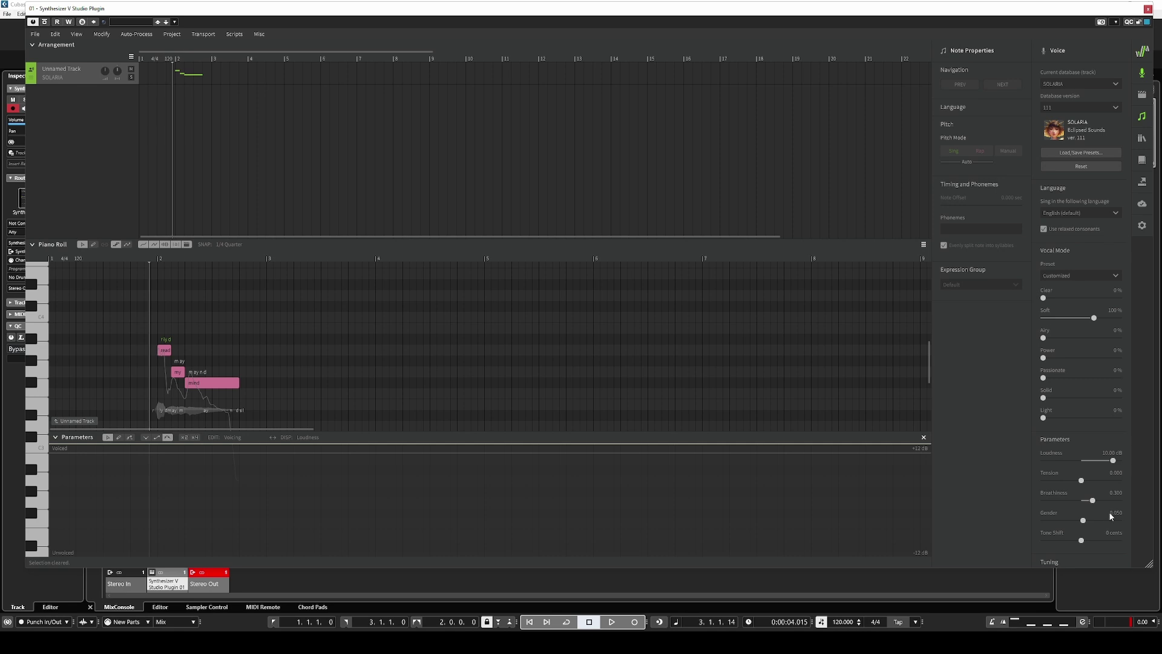
pyautogui.write('0')
pyautogui.press('Return')
# Step: Close and reopen the parameter editor below the piano roll, enlarge it, and choose Voicing as the parameter to edit
pyautogui.click(924, 438)
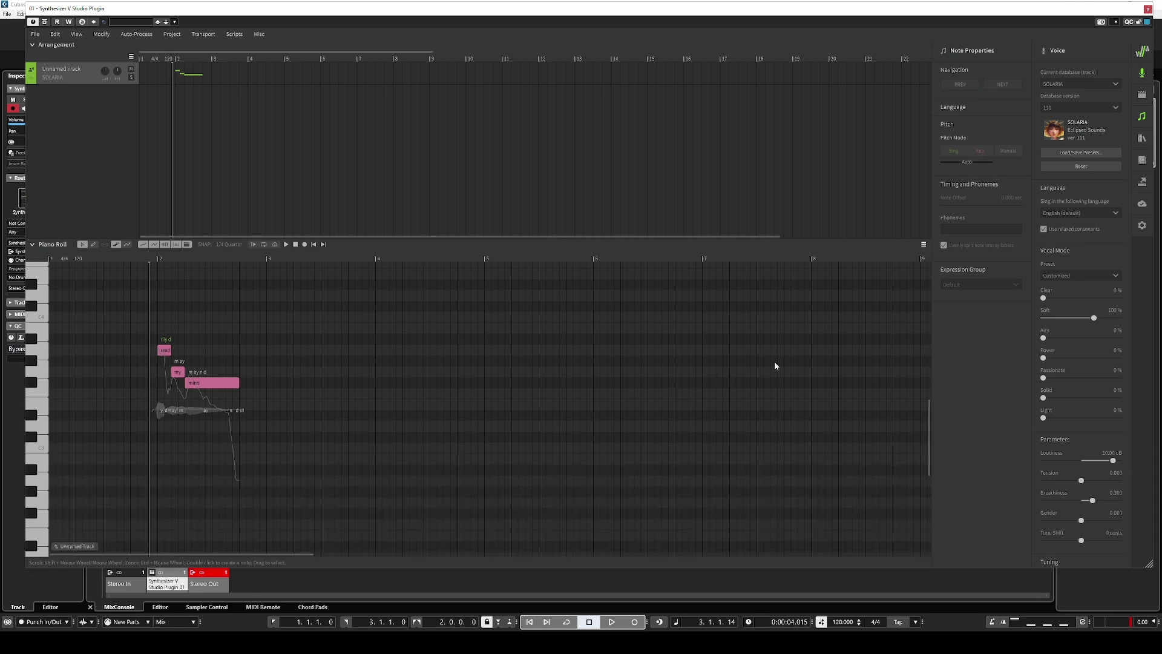
pyautogui.click(923, 244)
pyautogui.click(932, 256)
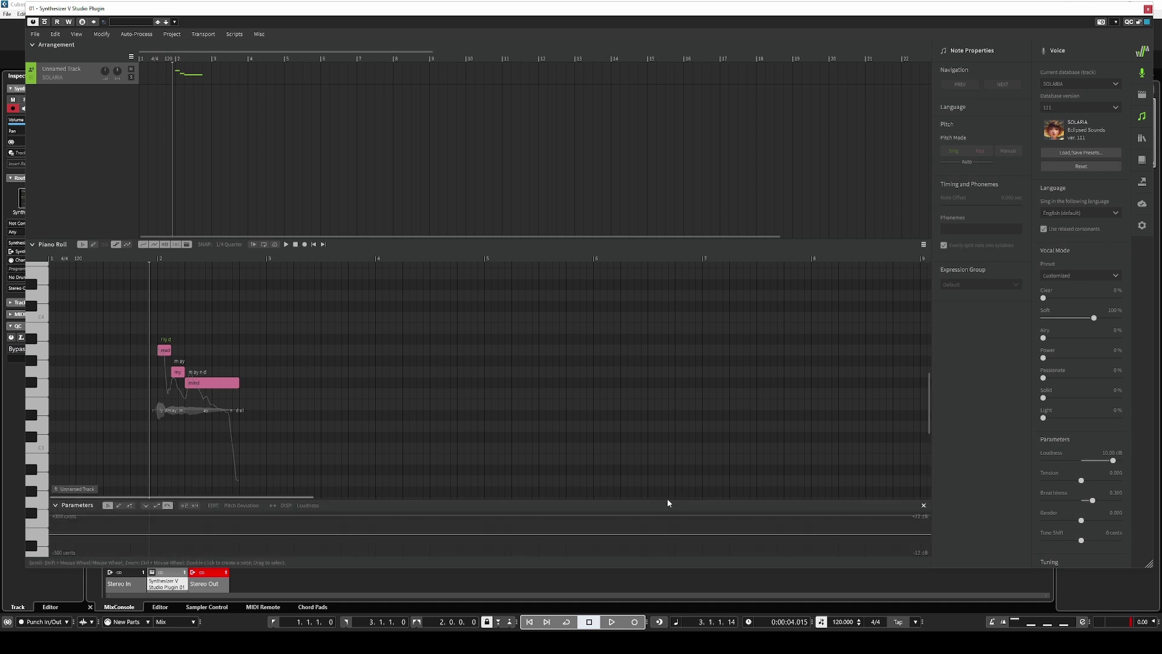
pyautogui.moveTo(669, 500); pyautogui.dragTo(631, 434)
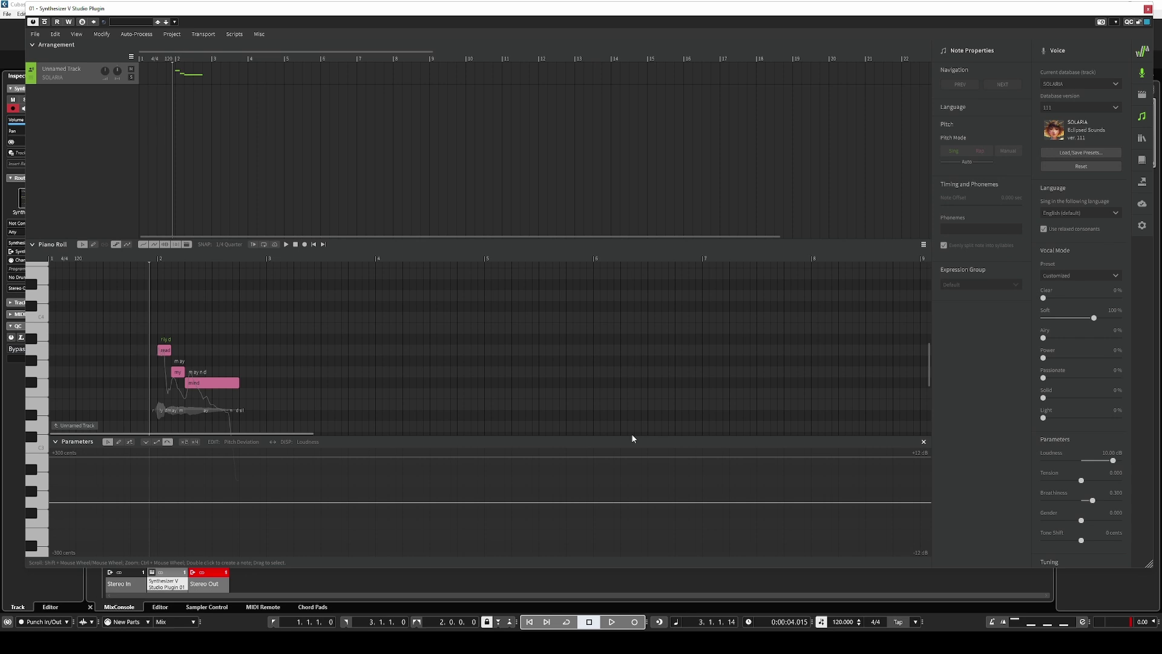
pyautogui.click(230, 442)
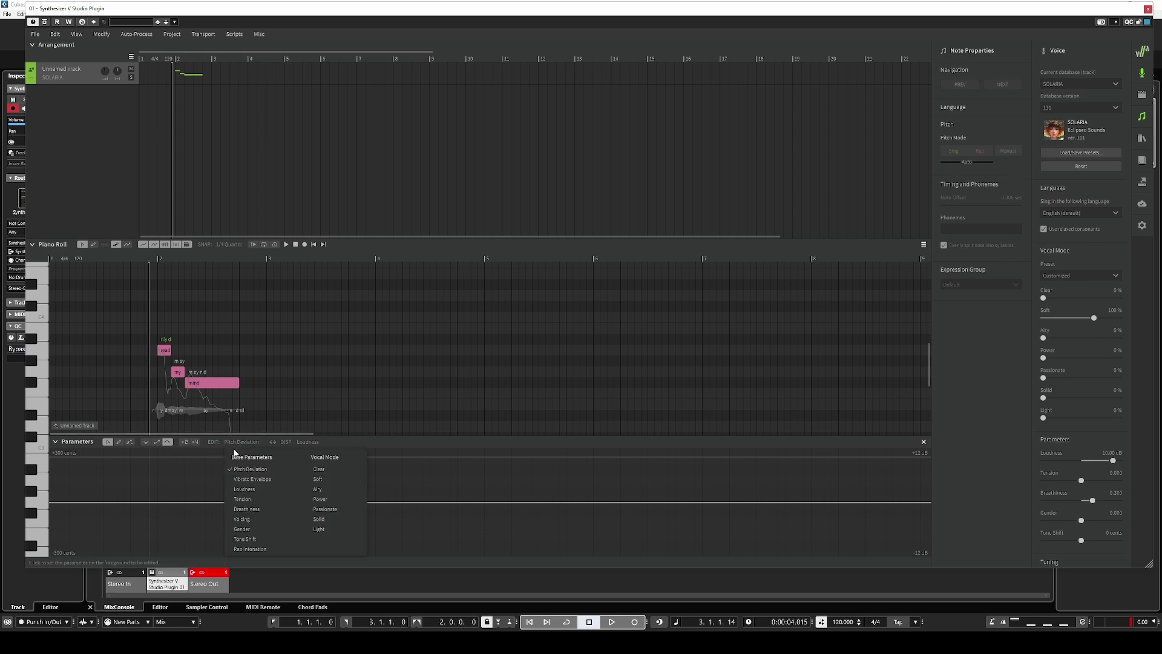
pyautogui.click(242, 519)
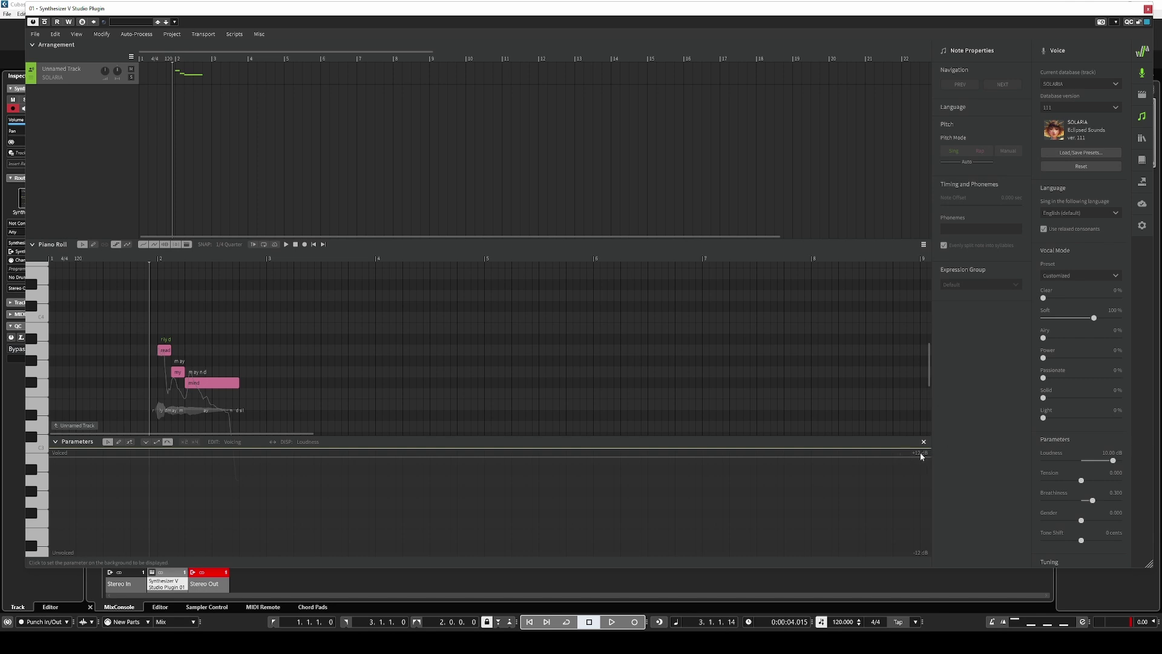
# Step: Draw a flat Voicing line close to Unvoiced, spanning from before the first note to past the last one
pyautogui.click(129, 442)
pyautogui.press('l')
pyautogui.moveTo(260, 545); pyautogui.dragTo(123, 544)
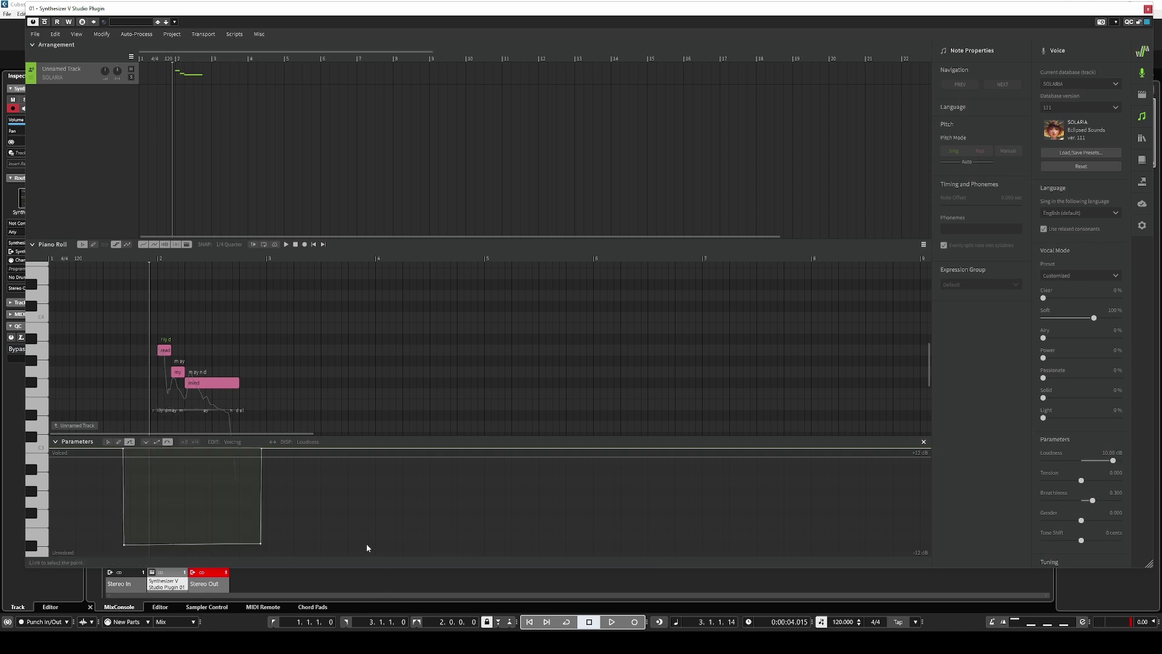
# Step: Delete the Voicing curve's fully voiced end points so the near-unvoiced level extends over the whole track
pyautogui.press('F1')
pyautogui.moveTo(291, 548); pyautogui.dragTo(241, 425)
pyautogui.press('Delete')
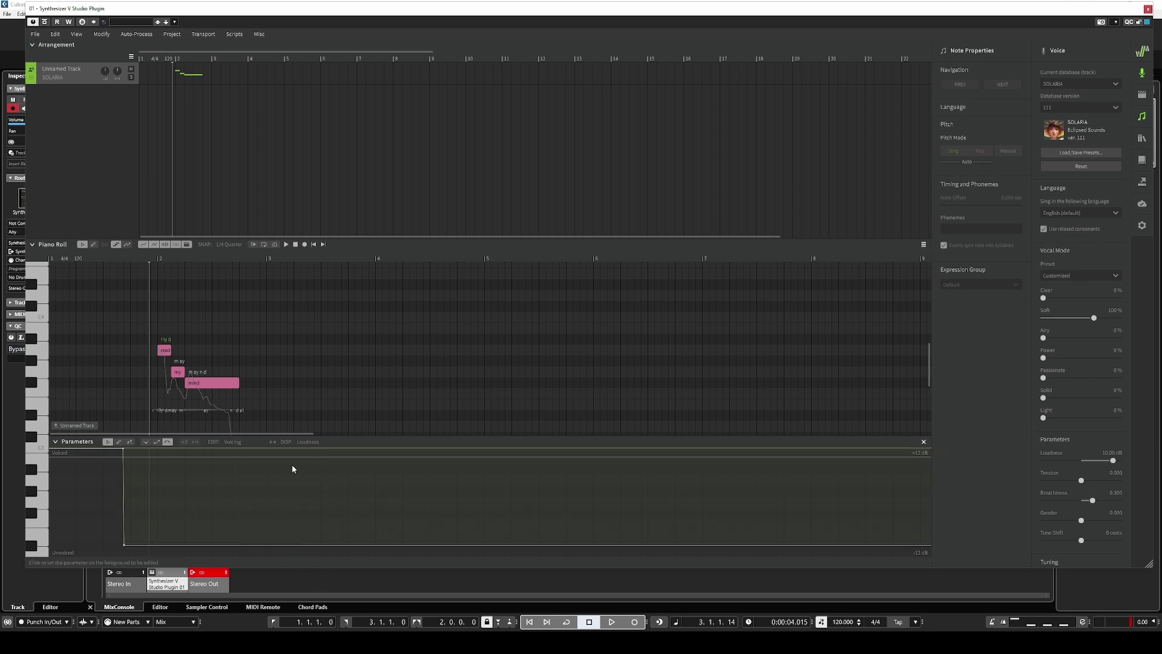
pyautogui.moveTo(154, 455); pyautogui.dragTo(104, 426)
pyautogui.press('Delete')
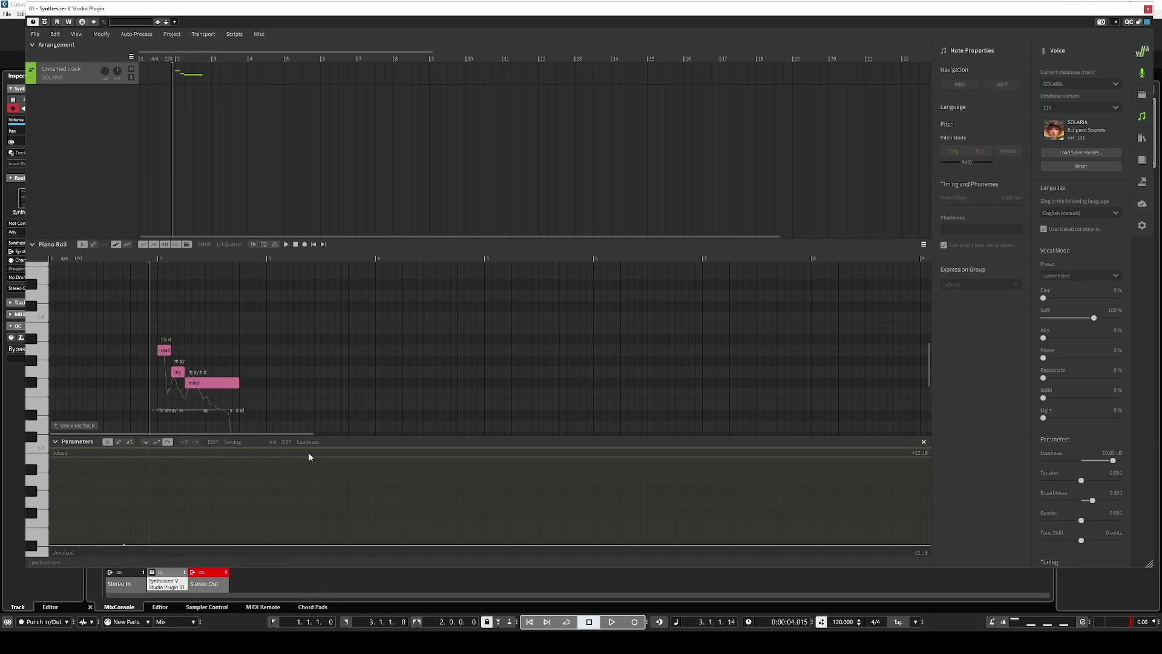
# Step: Play back the unvoiced phrase, stop it after the last note, and close the Synthesizer V window
pyautogui.click(604, 623)
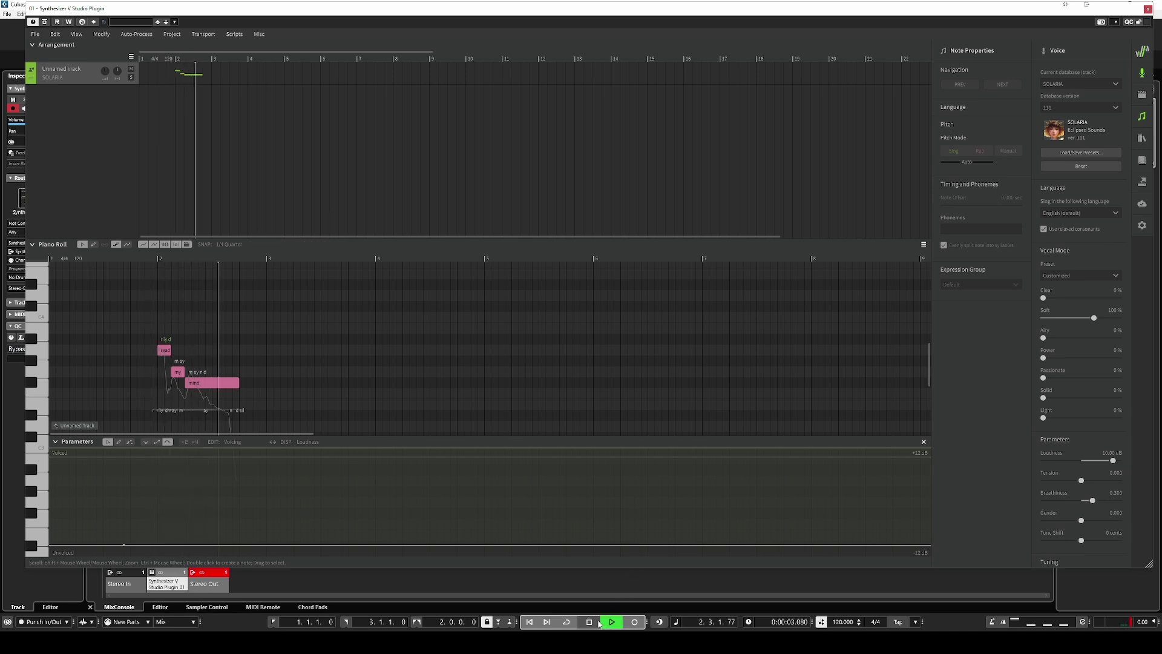
pyautogui.click(589, 622)
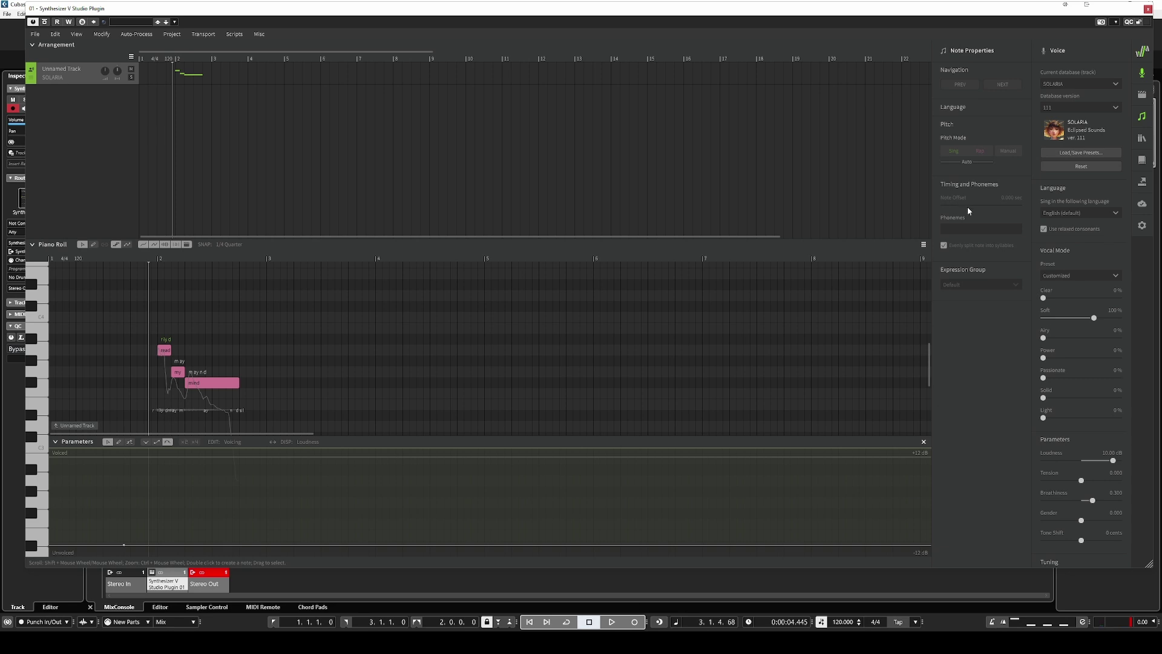
pyautogui.click(1149, 10)
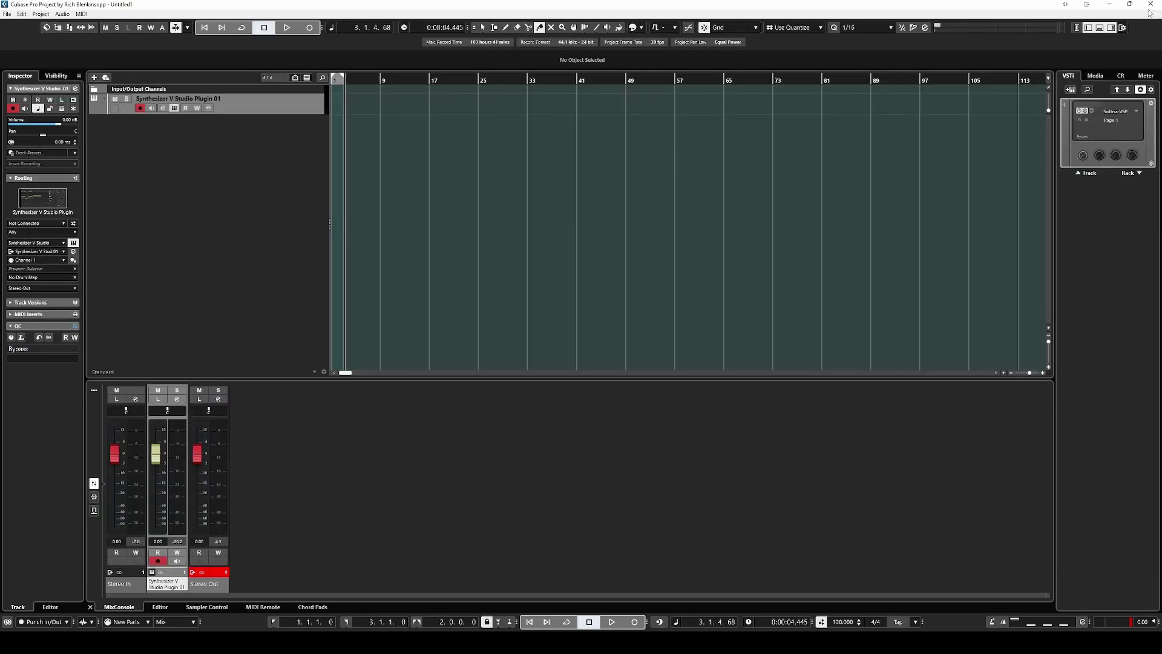
# Step: Open the Synthesizer V track's channel settings and choose Low Shelf II as the filter type of EQ band 1
pyautogui.click(164, 109)
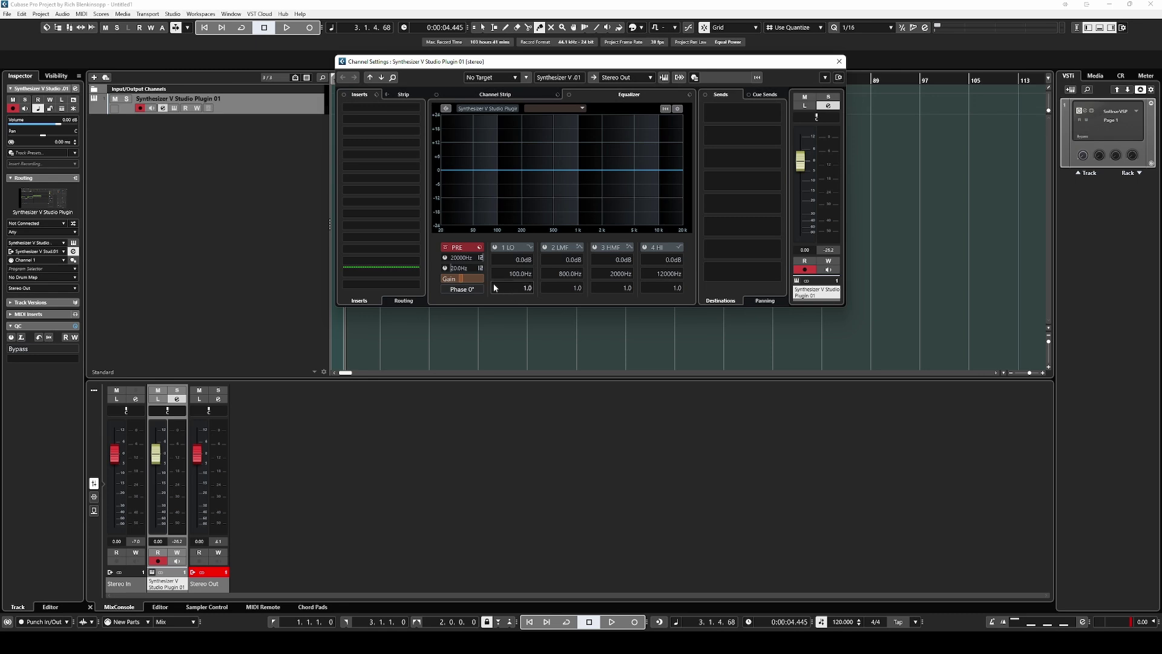
pyautogui.moveTo(473, 282)
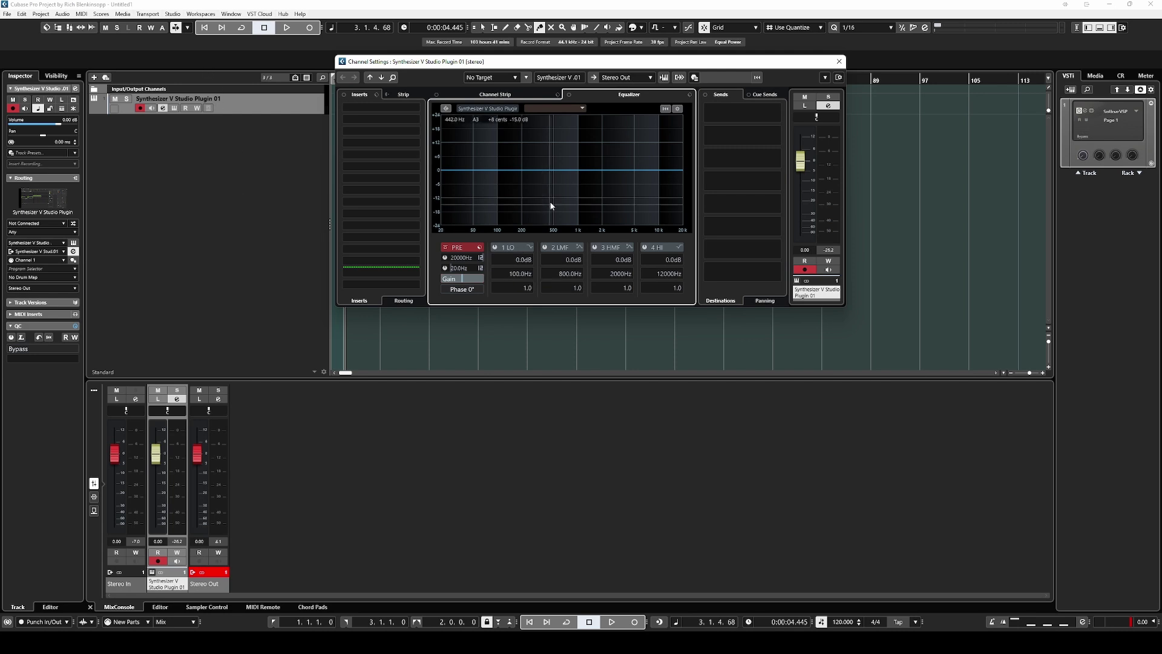
pyautogui.click(531, 247)
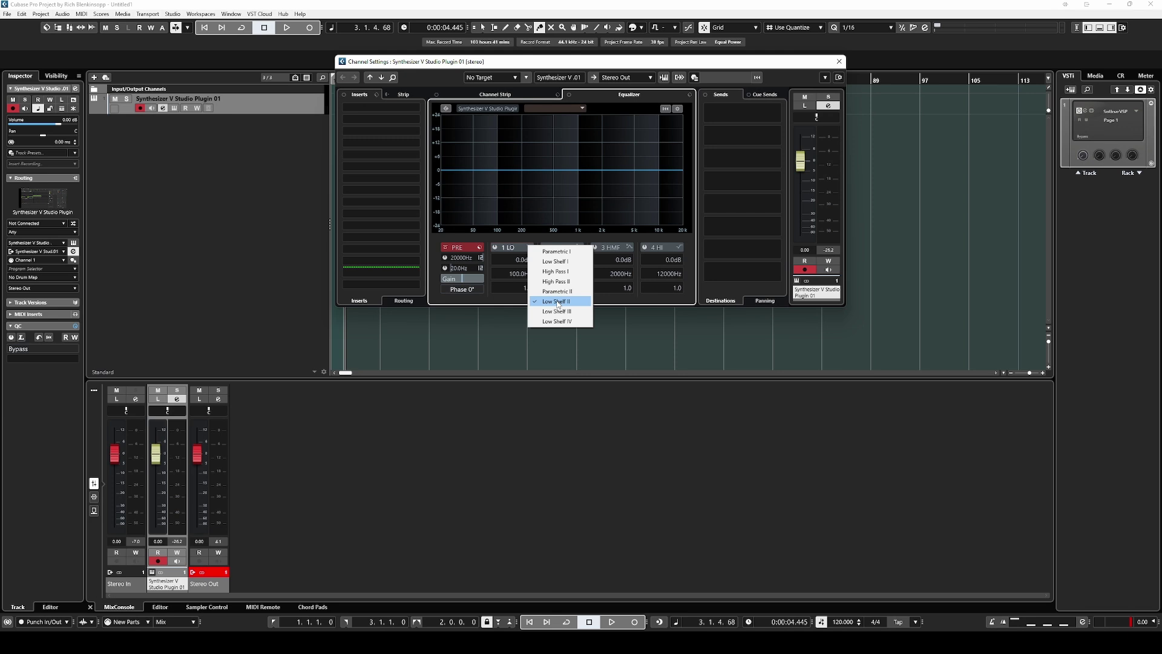
pyautogui.click(558, 302)
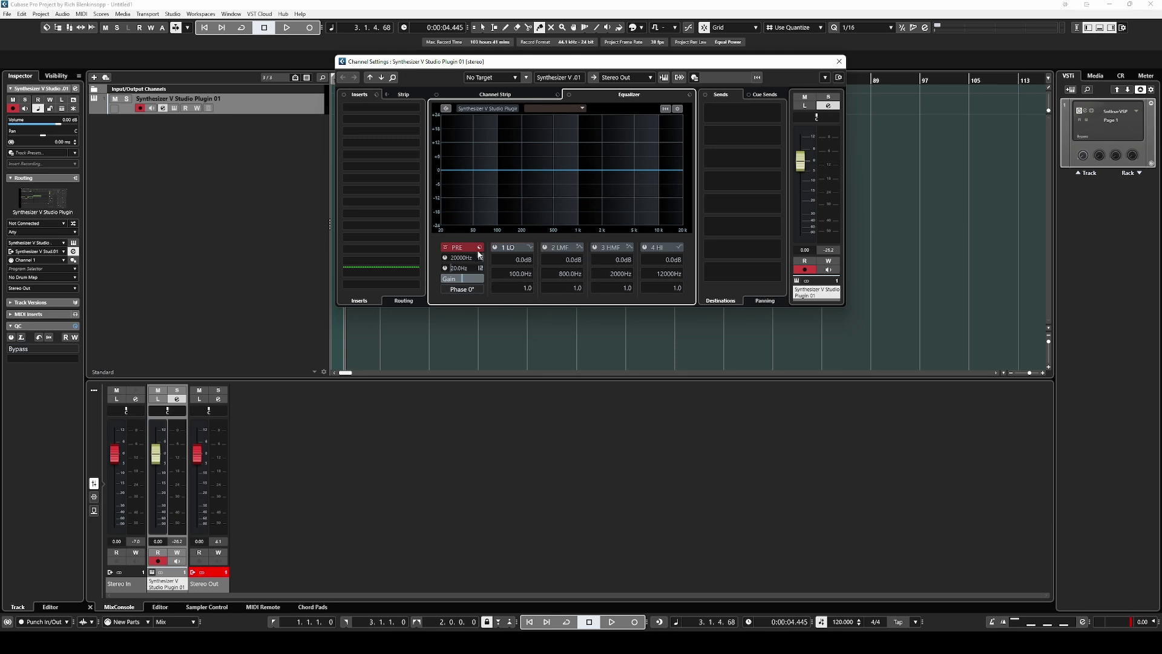
# Step: Enable the channel's low-cut filter with a 48 dB/Oct slope and a frequency of 700 Hz
pyautogui.click(482, 269)
pyautogui.click(482, 268)
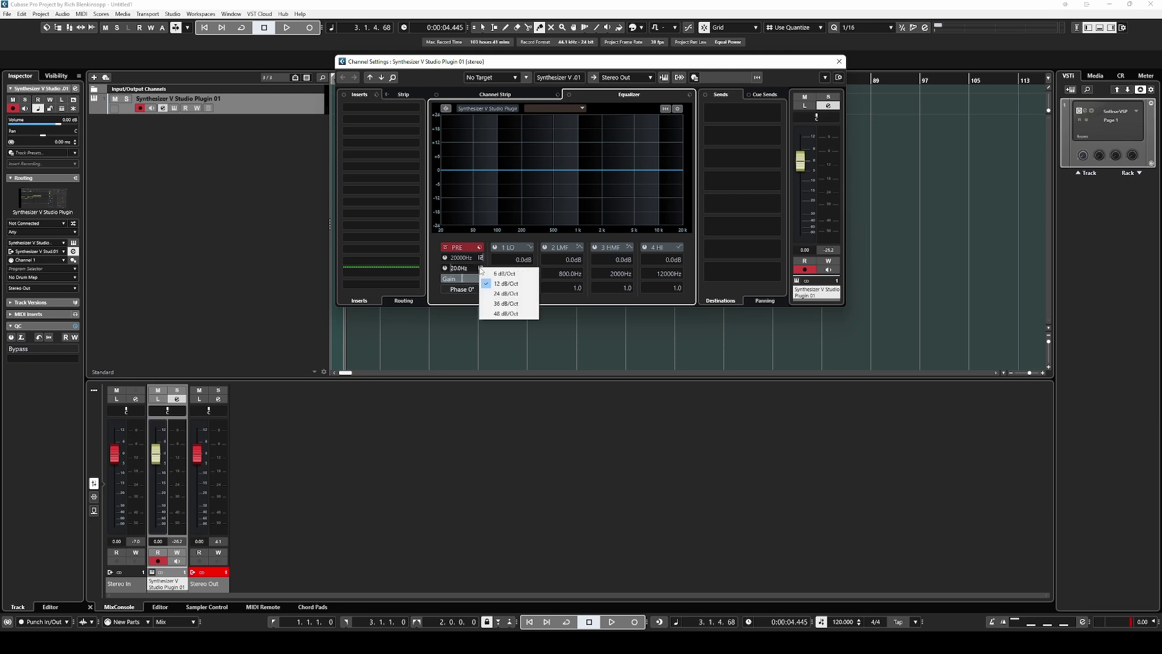
pyautogui.click(508, 314)
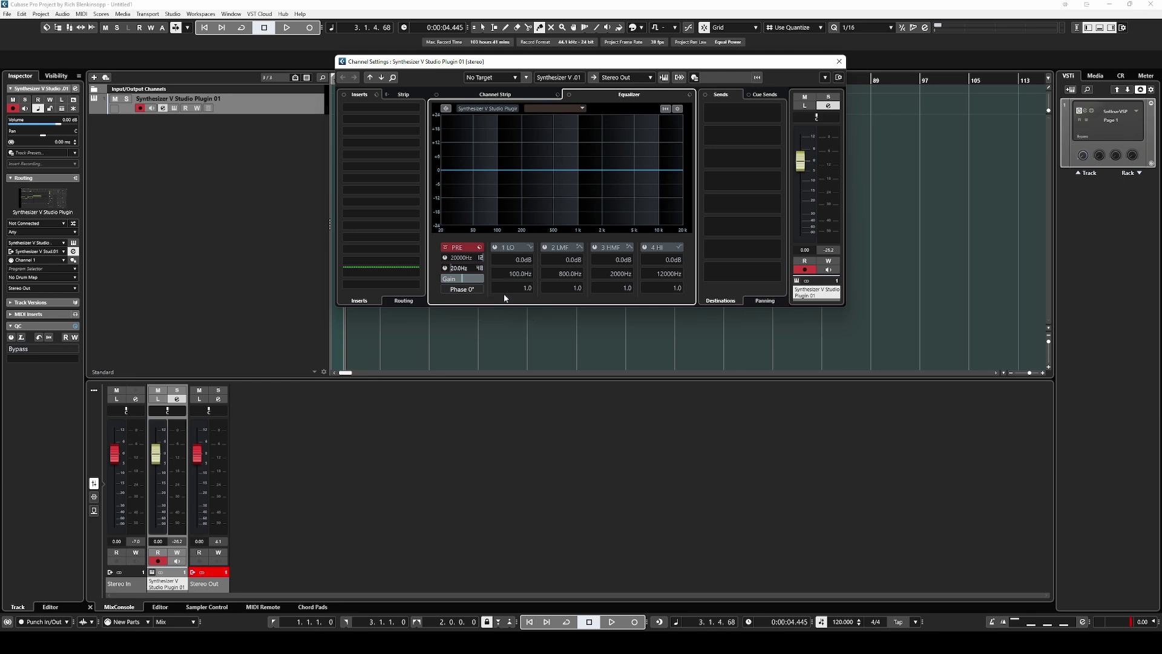
pyautogui.click(445, 268)
pyautogui.write('700')
pyautogui.press('Return')
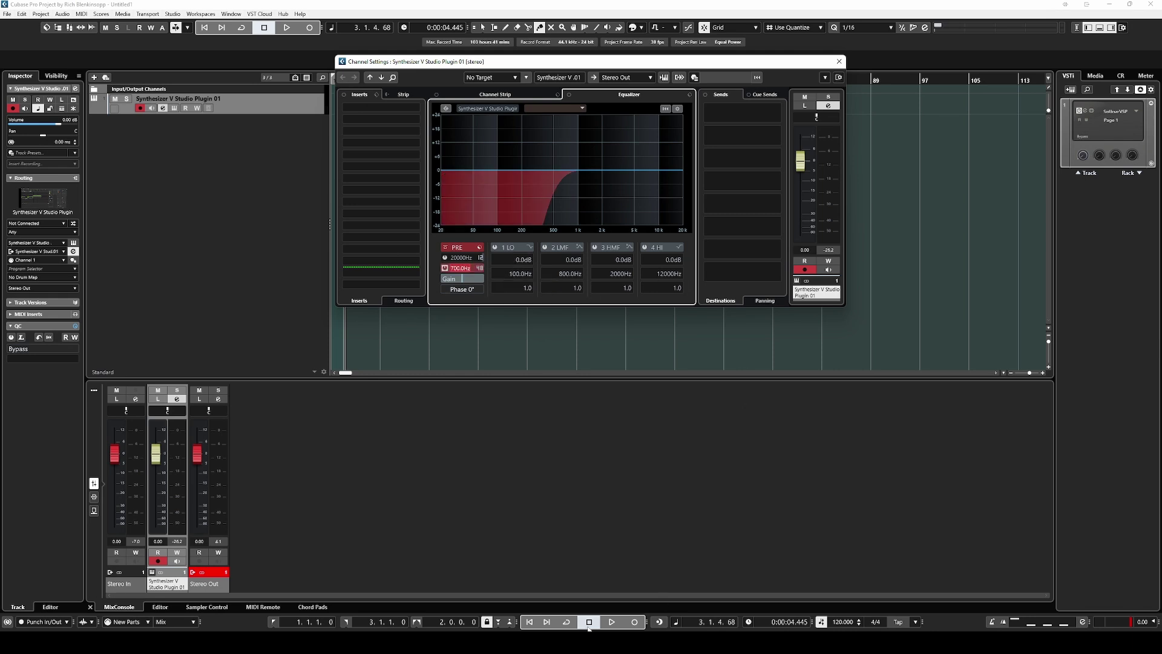
# Step: Close the channel settings and play the low-cut phrase, stopping after the last note
pyautogui.press('Escape')
pyautogui.press('space')
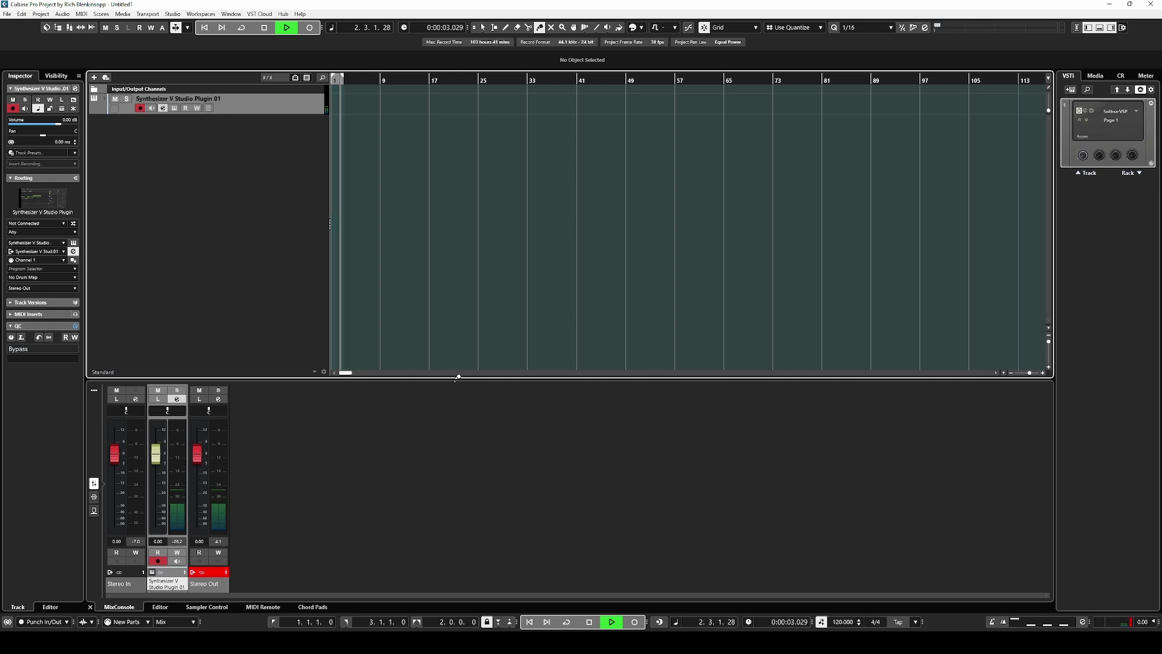
pyautogui.press('space')
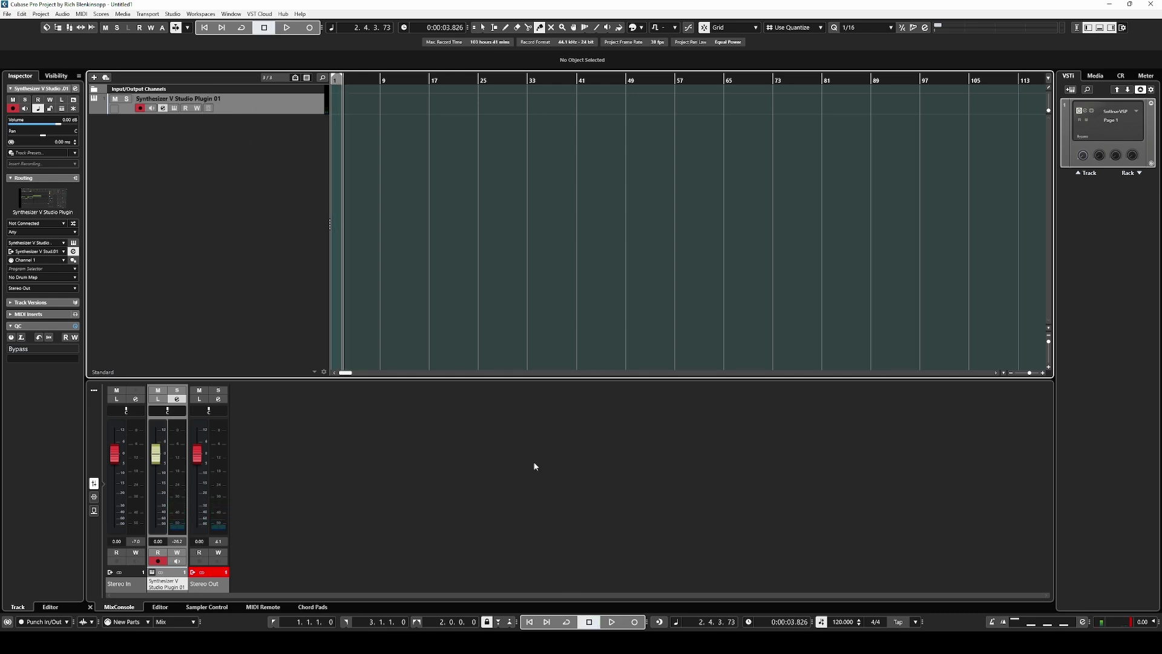
# Step: Reopen the track's channel settings and activate EQ band 4 with a boost of about 5.1 dB at about 1598 Hz
pyautogui.click(163, 108)
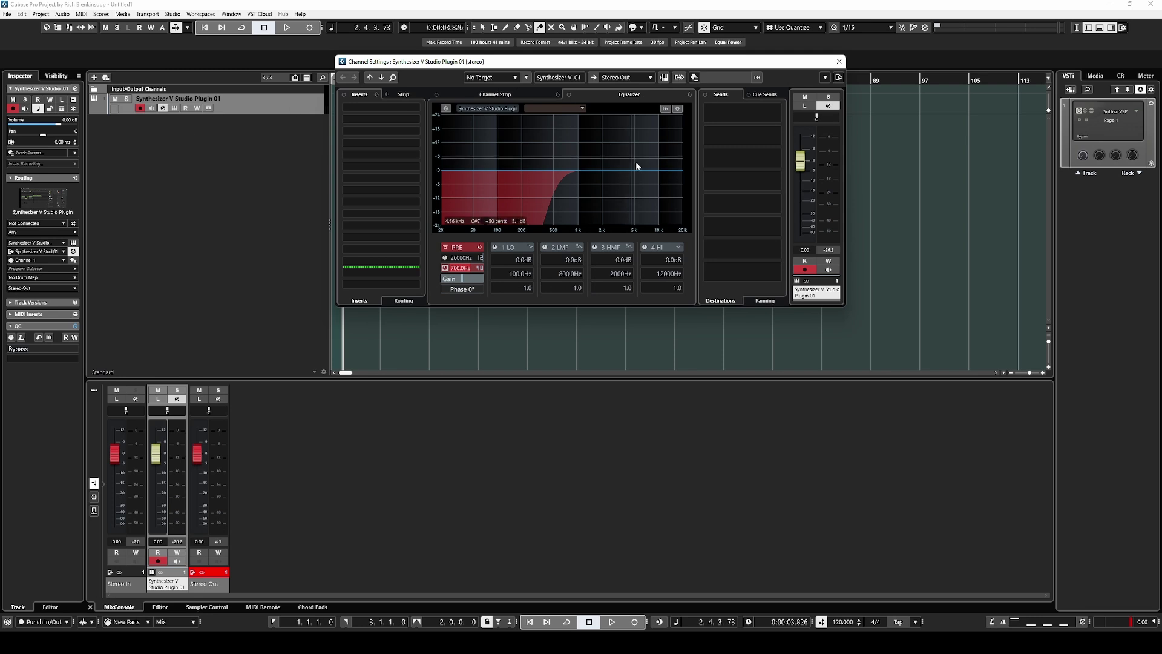
pyautogui.click(645, 248)
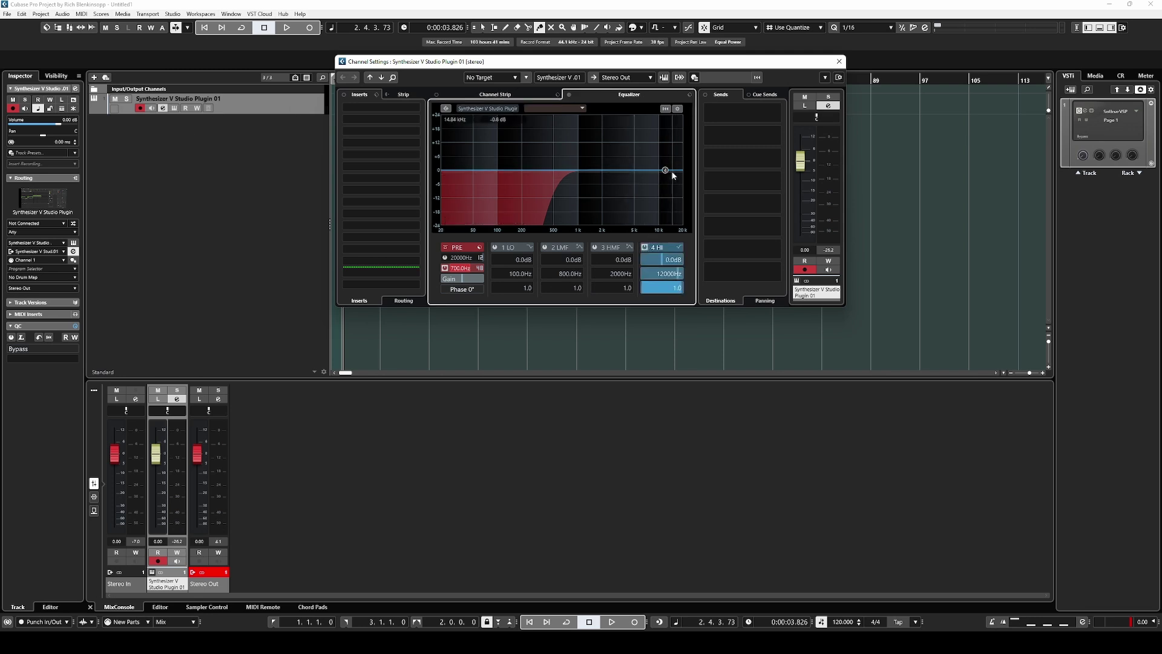
pyautogui.moveTo(664, 170); pyautogui.dragTo(595, 161)
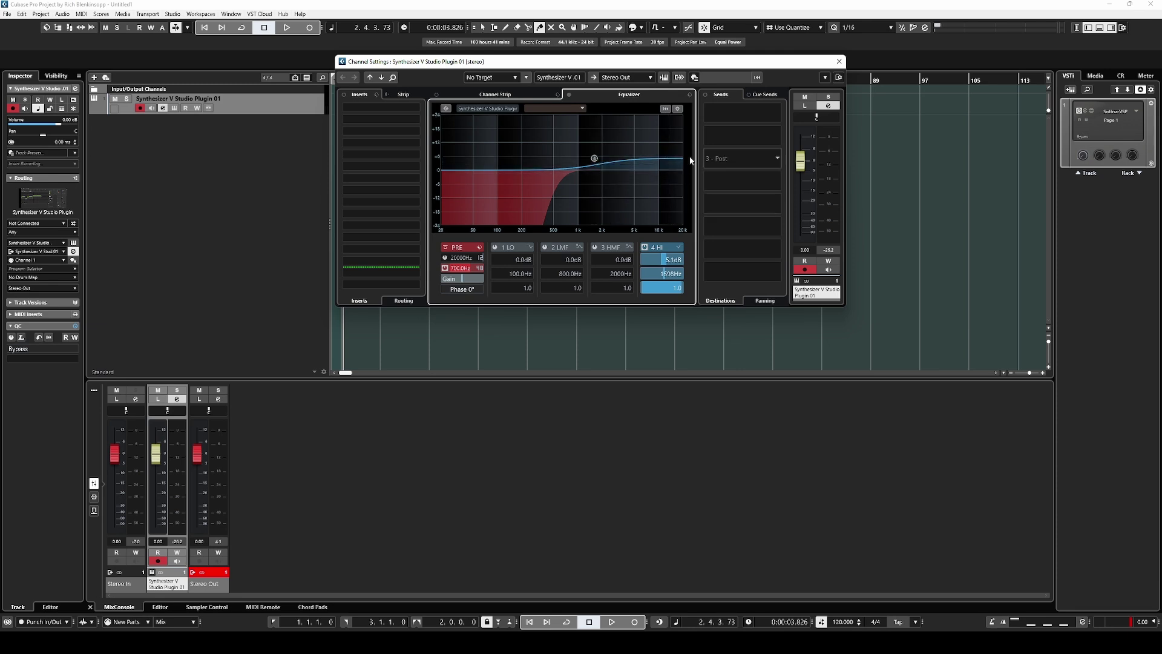
# Step: Insert the UADx LA-2A Tube Compressor in the channel's seventh insert slot, adjust its Gain, and close its window
pyautogui.click(413, 177)
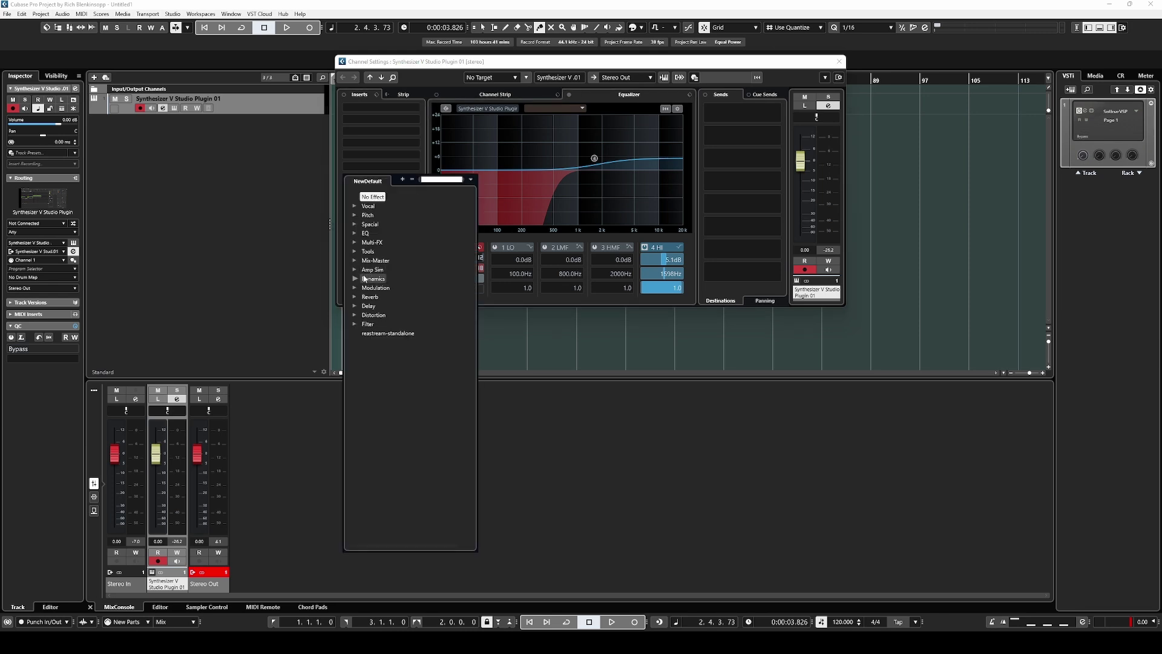
pyautogui.click(364, 279)
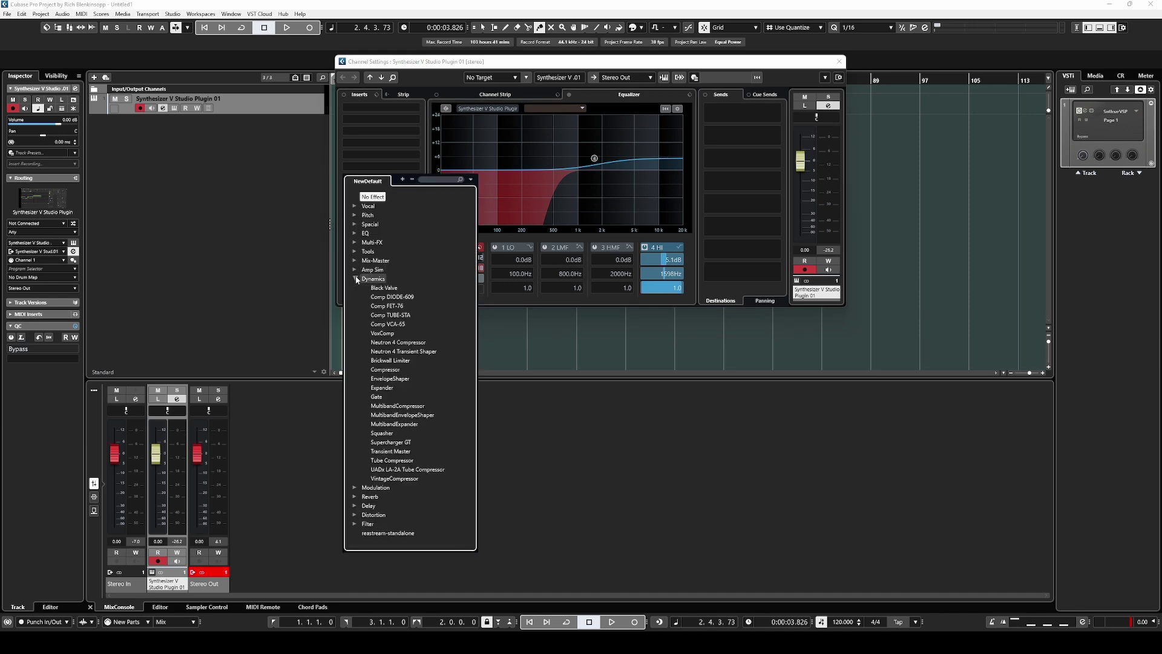
pyautogui.click(400, 471)
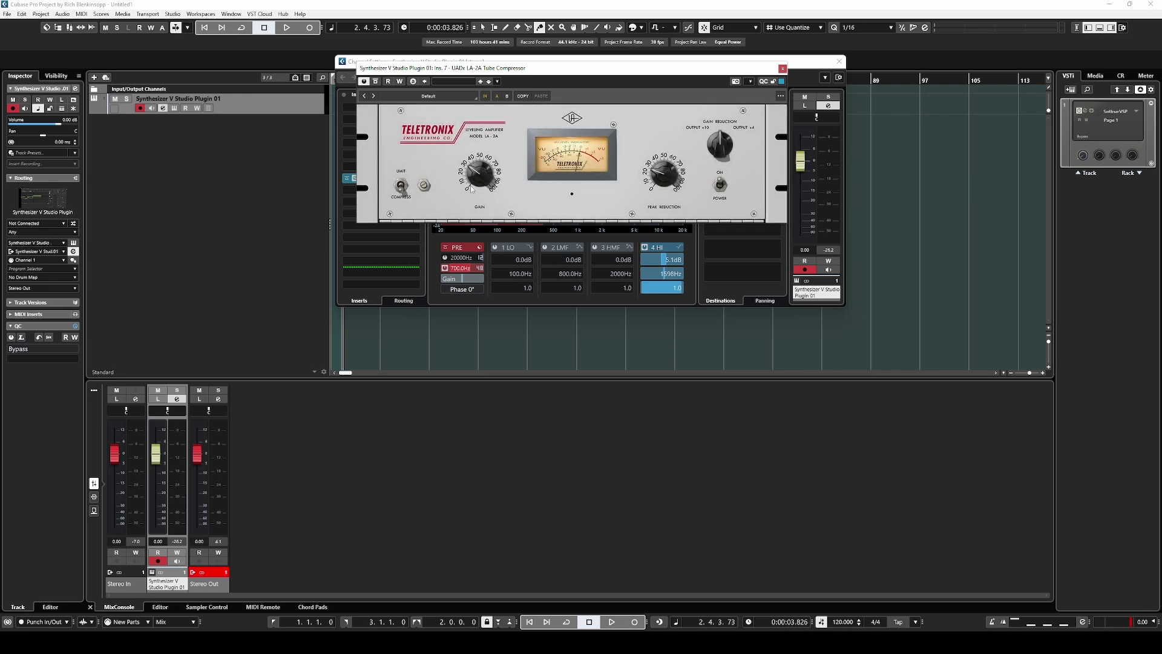
pyautogui.moveTo(482, 181); pyautogui.dragTo(493, 184)
pyautogui.click(783, 69)
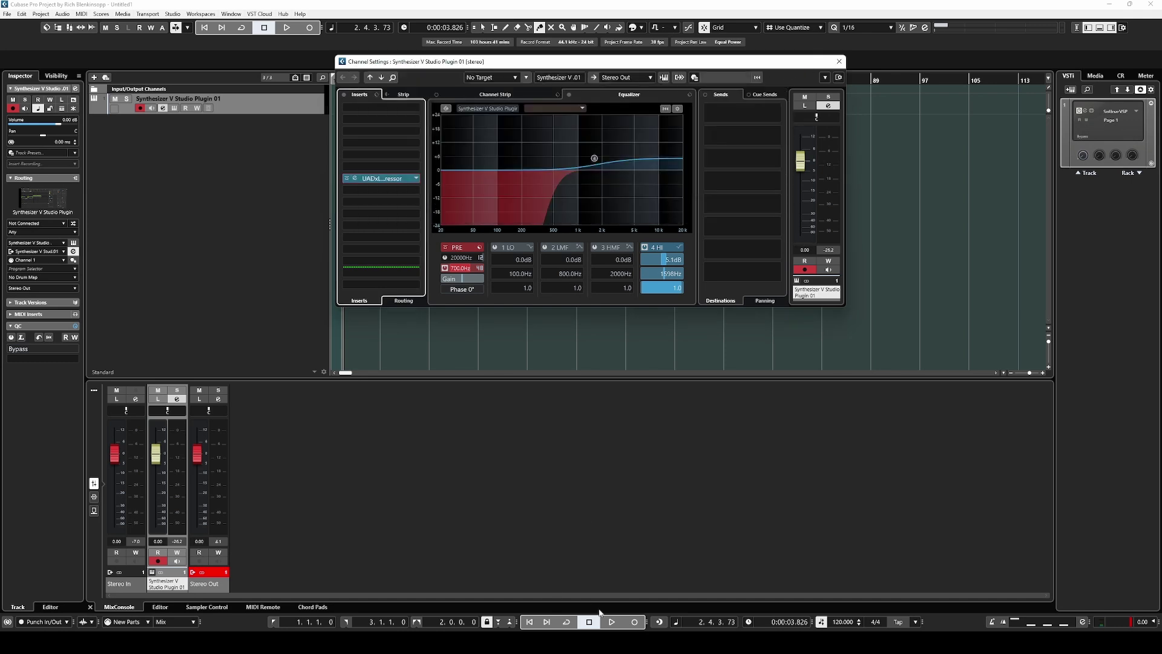
# Step: Close the channel settings and play the compressed phrase, stopping after the last note
pyautogui.press('e')
pyautogui.press('space')
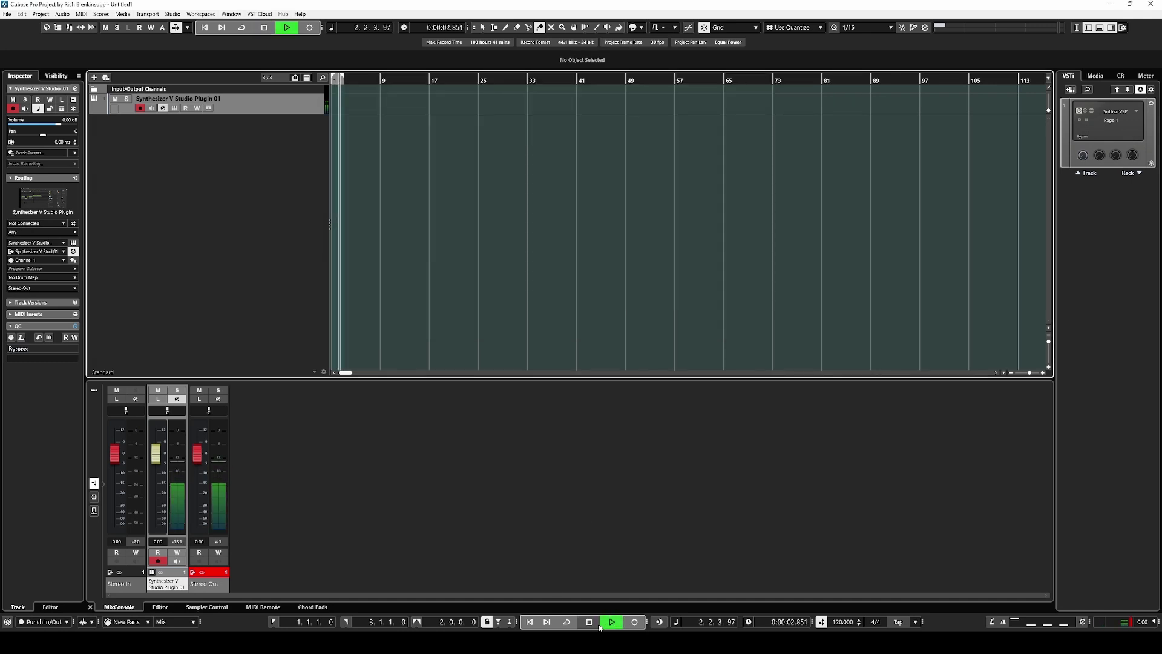
pyautogui.click(592, 624)
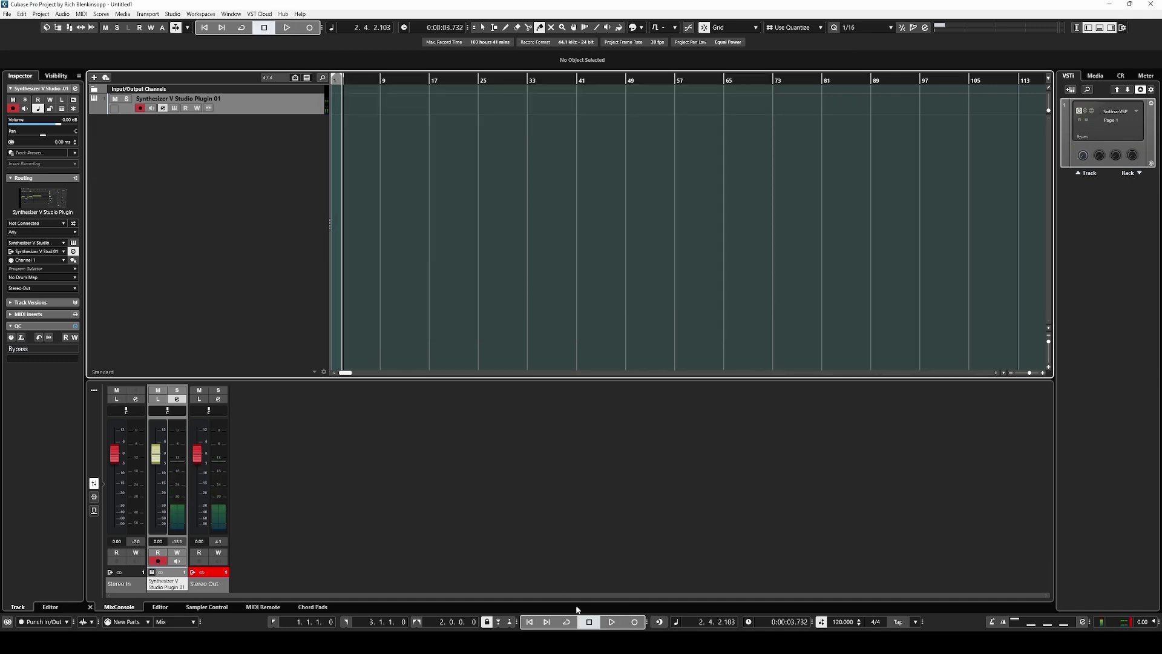
# Step: Reopen the track's channel settings and insert the Raum reverb in insert slot 15
pyautogui.click(163, 110)
pyautogui.click(164, 109)
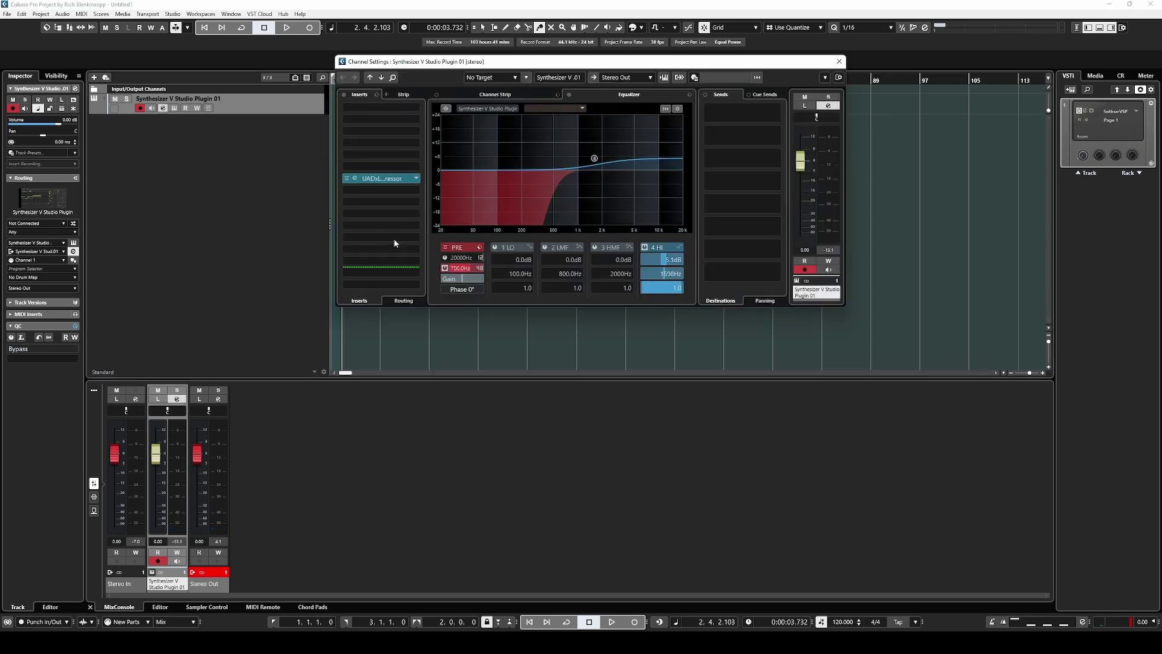
pyautogui.click(417, 272)
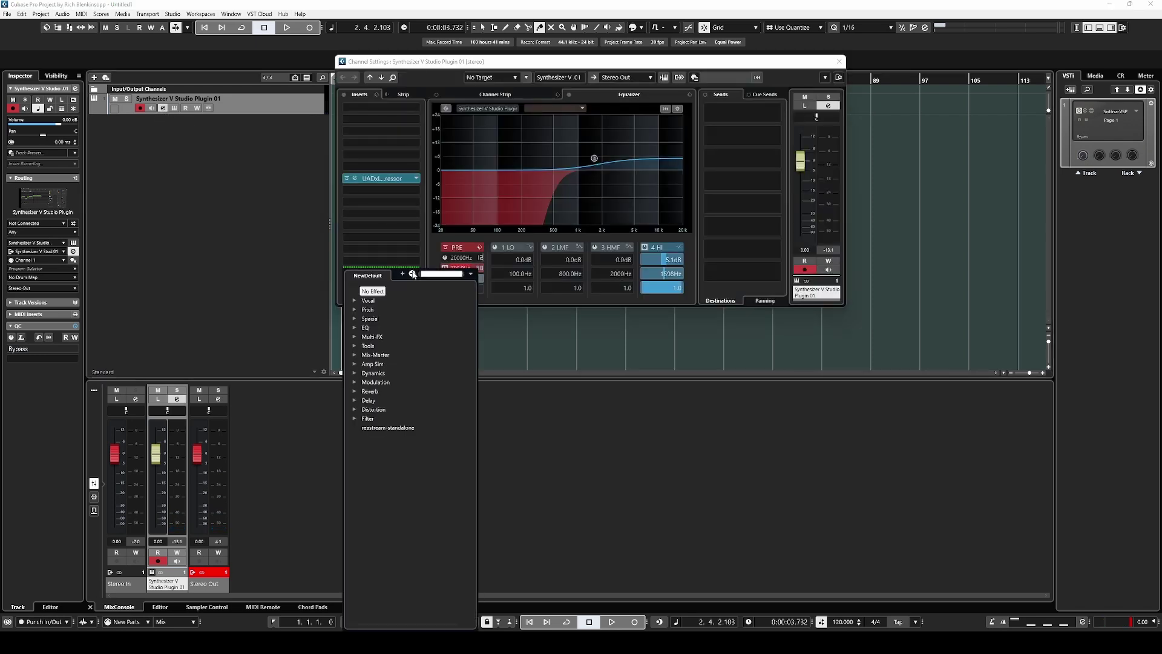
pyautogui.click(369, 391)
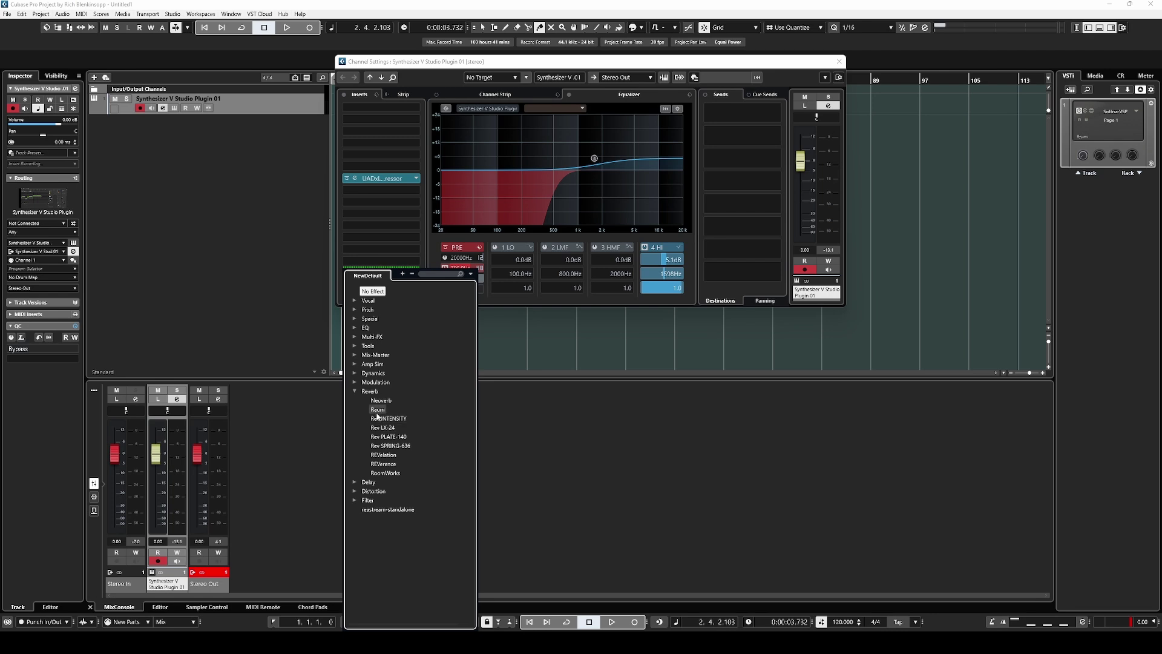
pyautogui.click(378, 411)
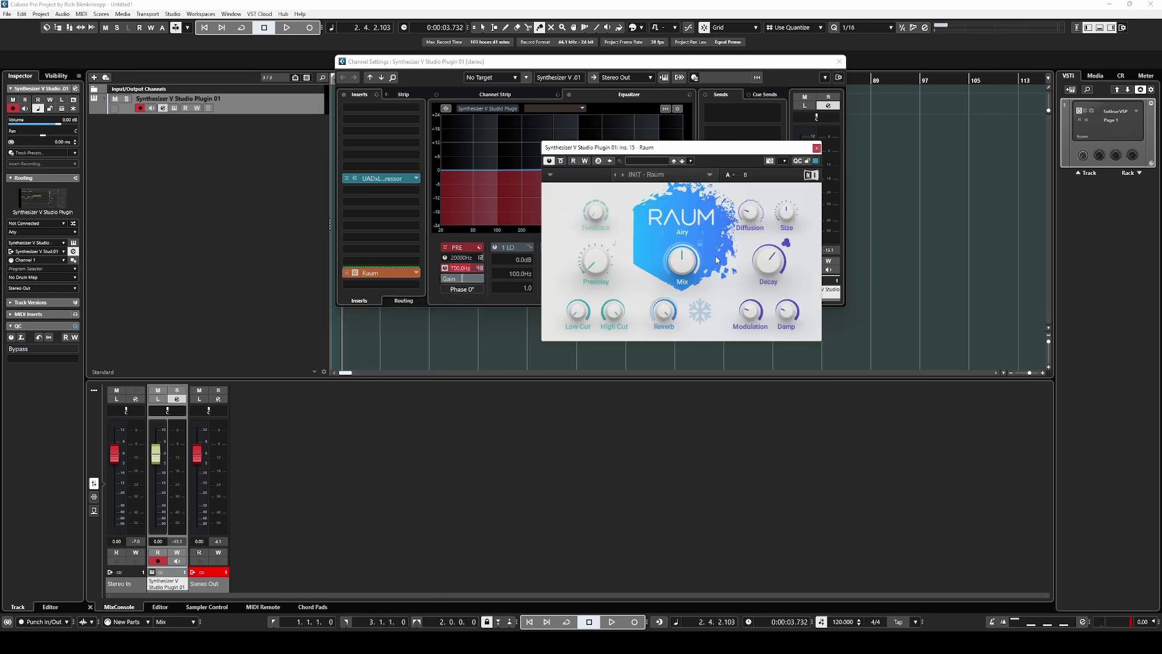
# Step: Raise Raum's Decay and Diffusion and adjust its Size, Modulation and High Cut
pyautogui.moveTo(769, 261); pyautogui.dragTo(769, 251)
pyautogui.moveTo(751, 213); pyautogui.dragTo(786, 208)
pyautogui.moveTo(751, 312); pyautogui.dragTo(751, 315)
pyautogui.moveTo(614, 311); pyautogui.dragTo(613, 313)
# Step: Play the whispered phrase through the Raum reverb and stop playback after the last note
pyautogui.click(589, 622)
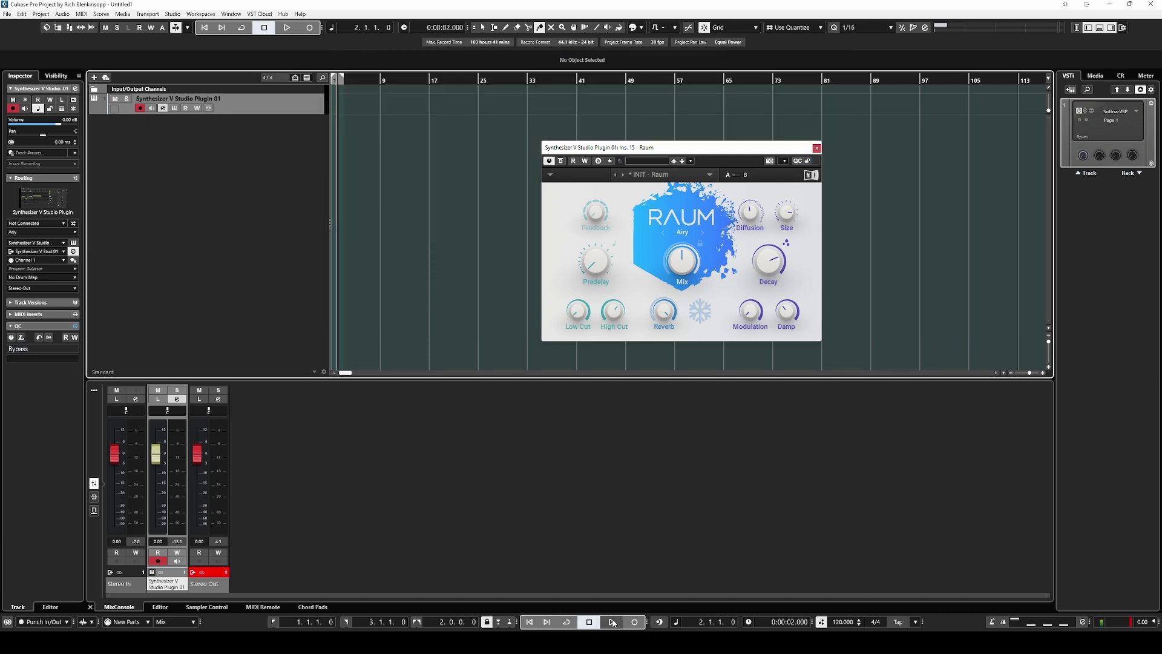
pyautogui.press('space')
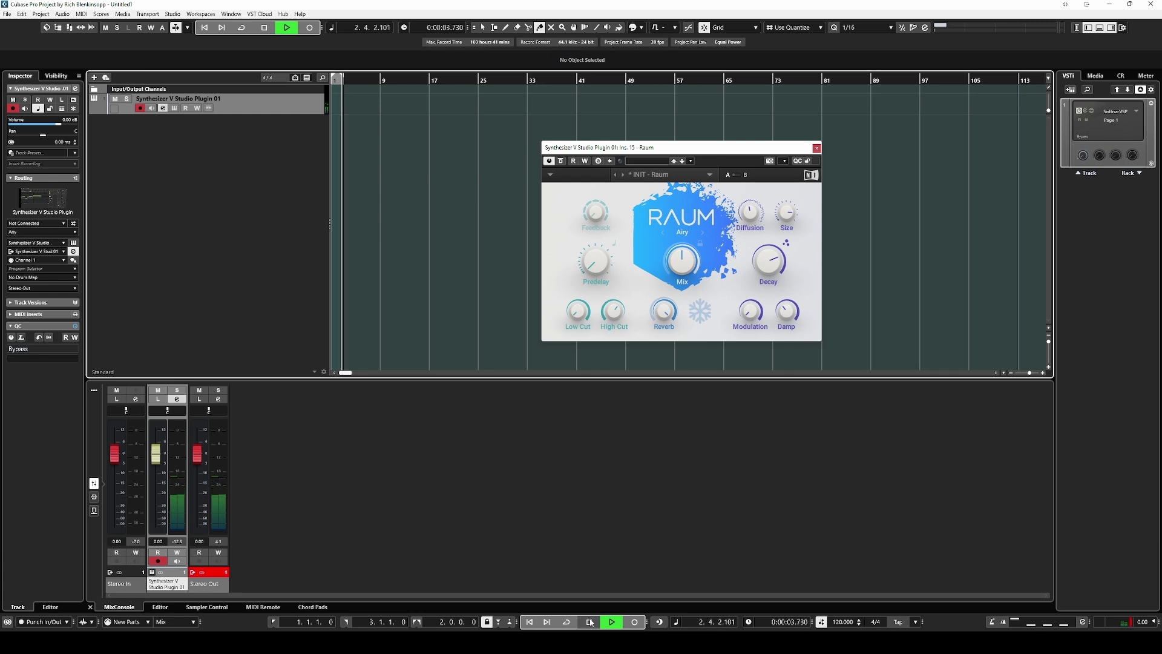
pyautogui.click(589, 621)
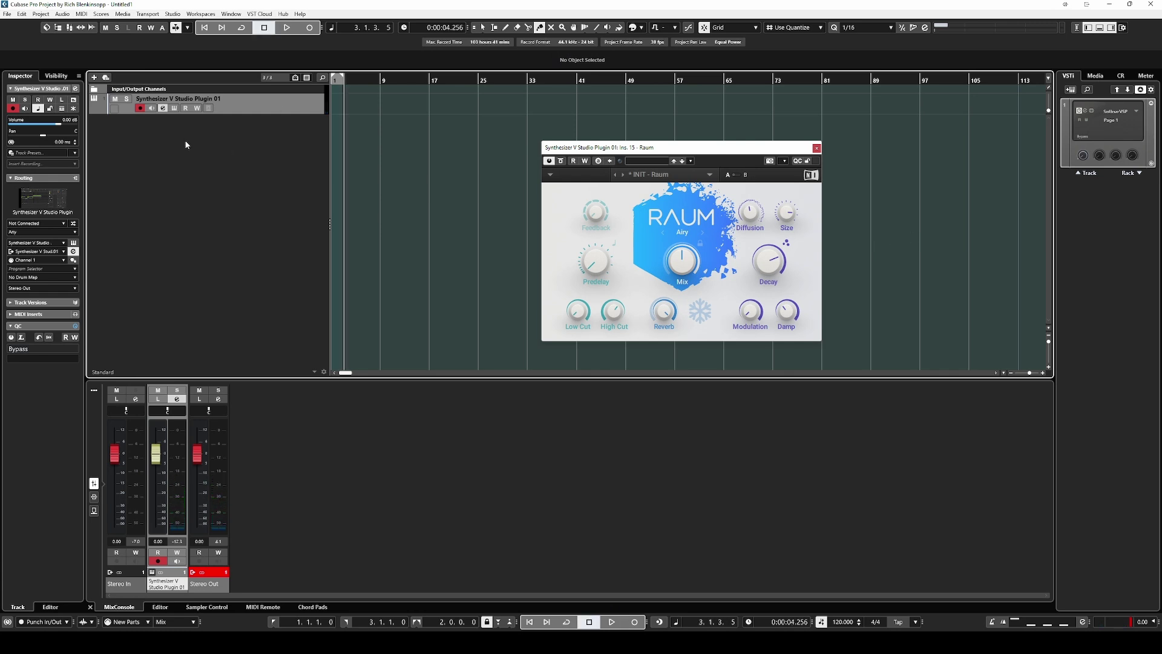
# Step: Close the Raum window and lower the channel's volume to -0.03 dB in its reopened channel settings
pyautogui.click(164, 112)
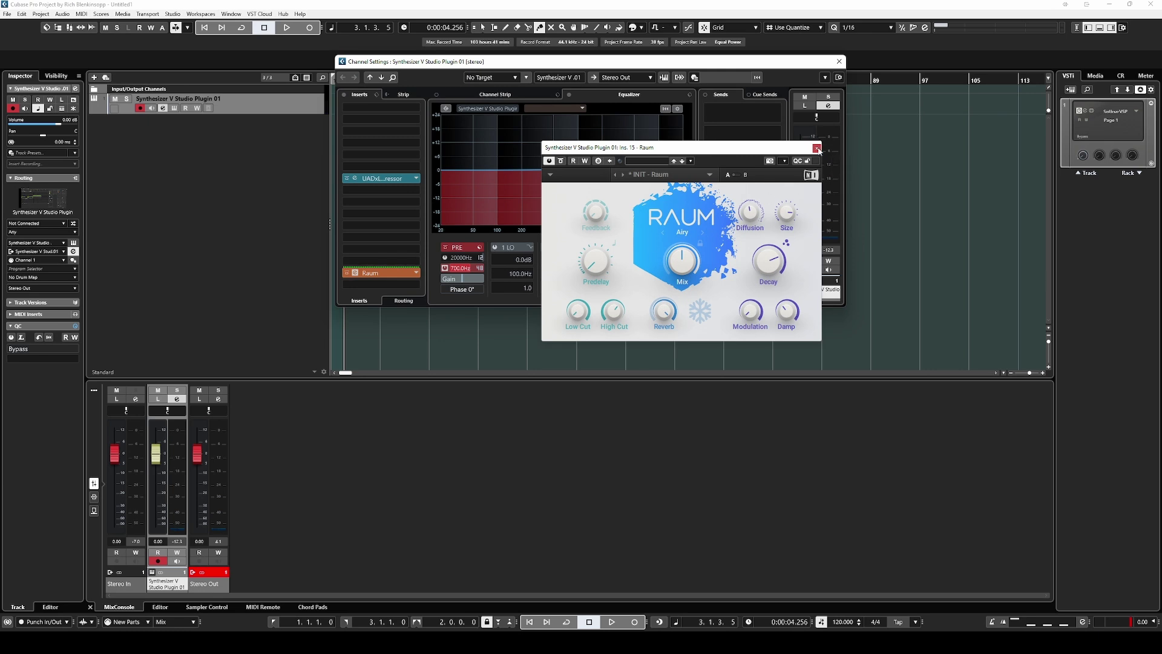
pyautogui.click(817, 147)
pyautogui.scroll(-1, 816, 151)
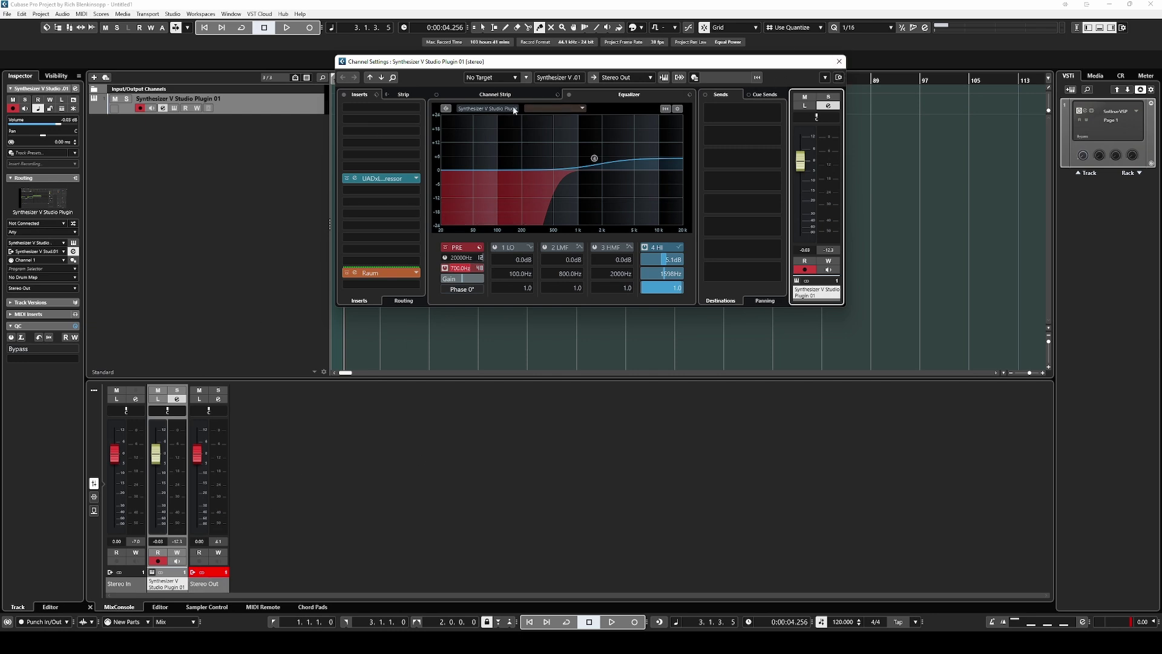
# Step: Open the Synthesizer V instrument, switch the track's voice from SOLARIA to Natalie, and play the phrase
pyautogui.click(174, 108)
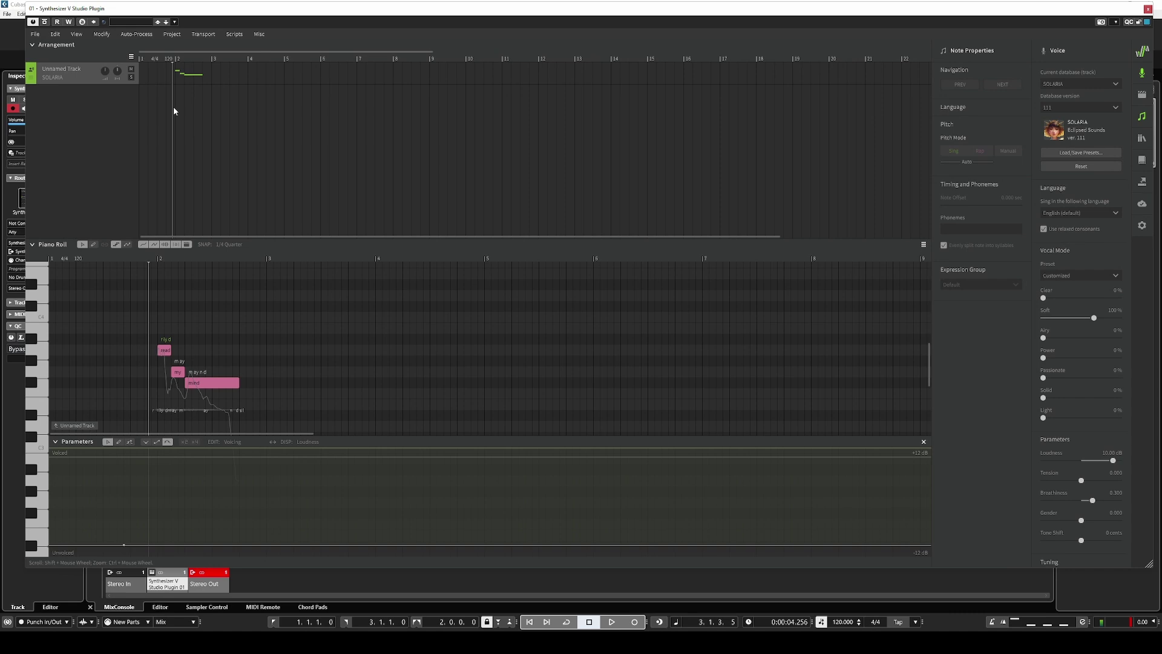
pyautogui.click(56, 76)
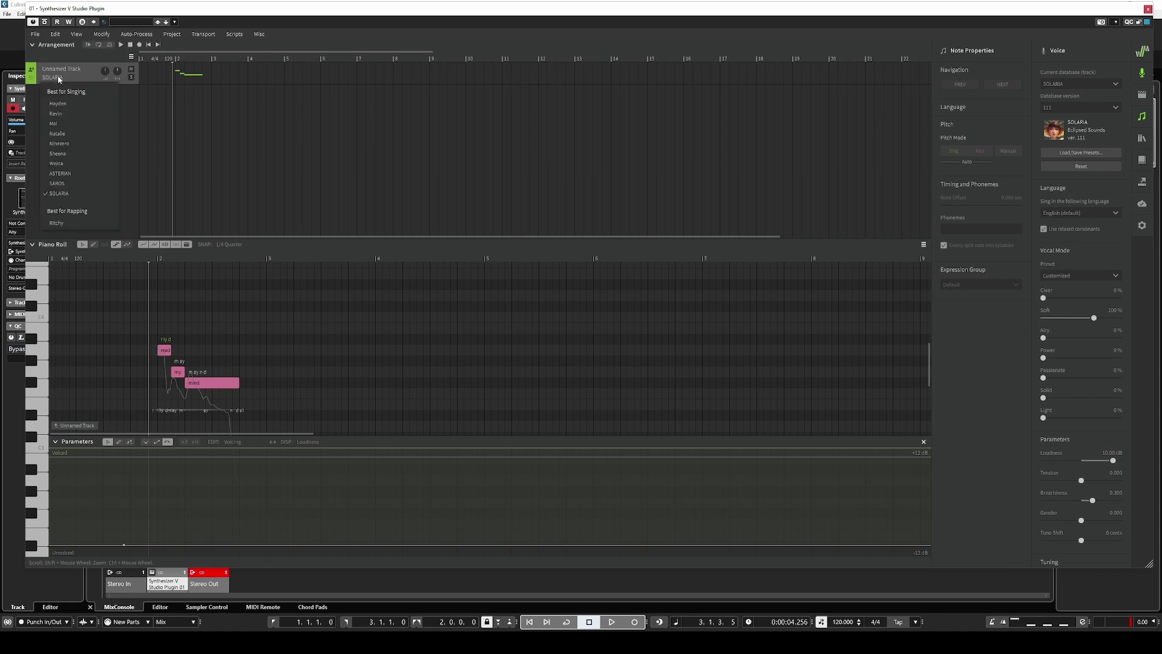
pyautogui.click(68, 135)
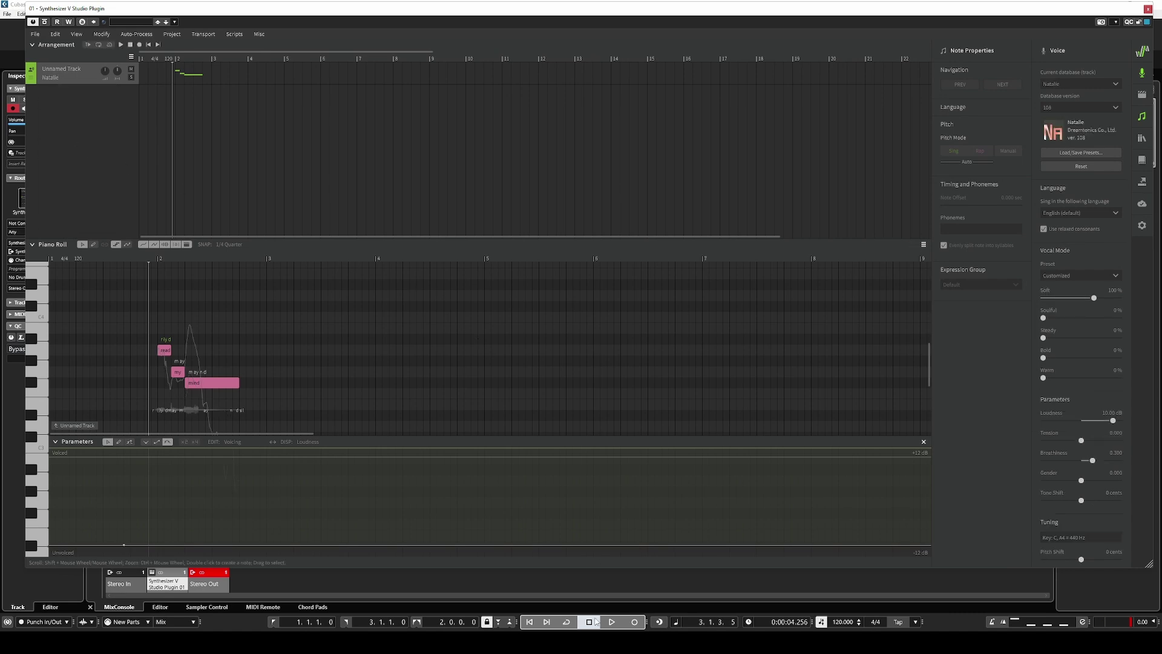
pyautogui.press('space')
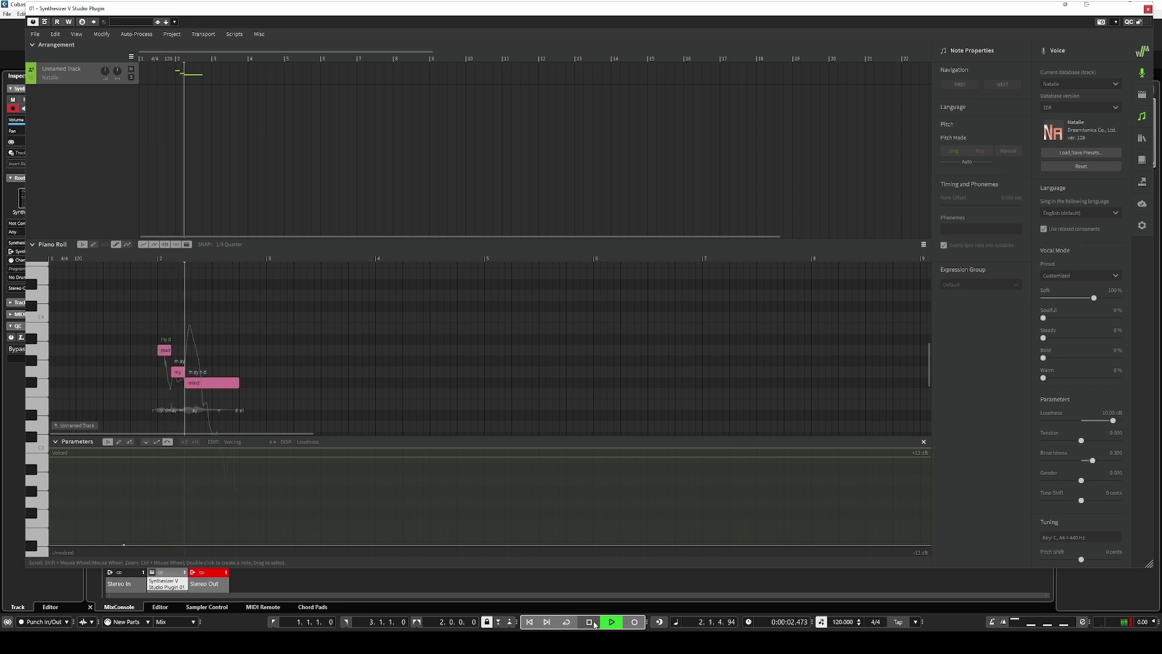
pyautogui.click(590, 622)
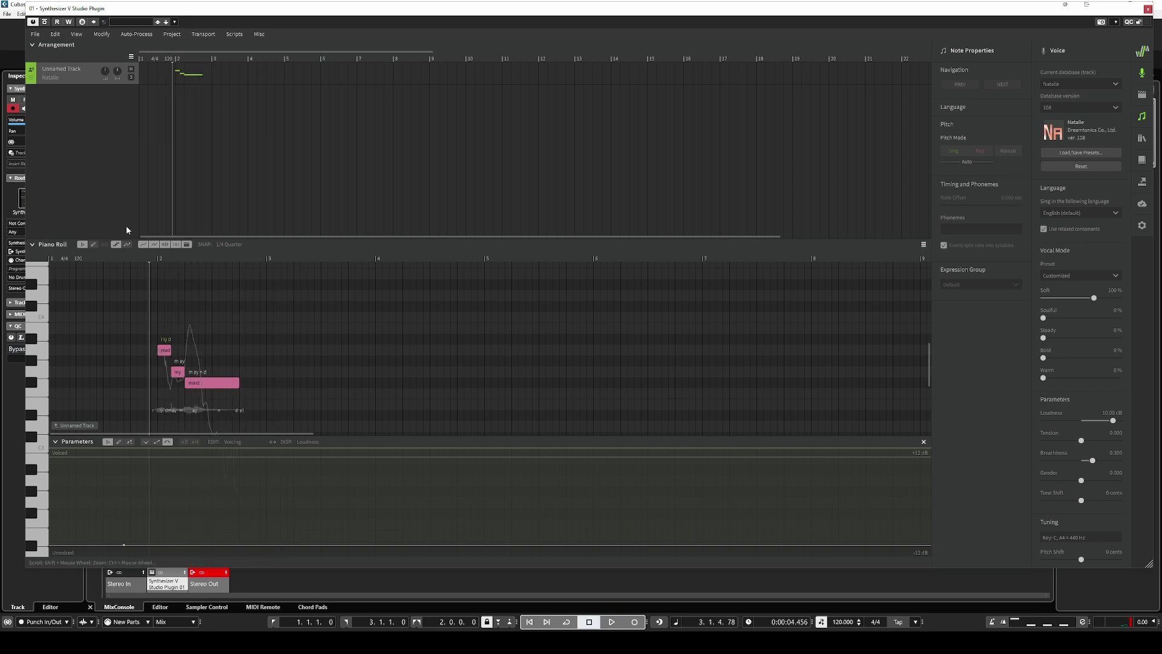
# Step: Turn on direct pitch editing and draw a smooth descending pitch curve with the pencil across the three notes
pyautogui.scroll(-2, 293, 265)
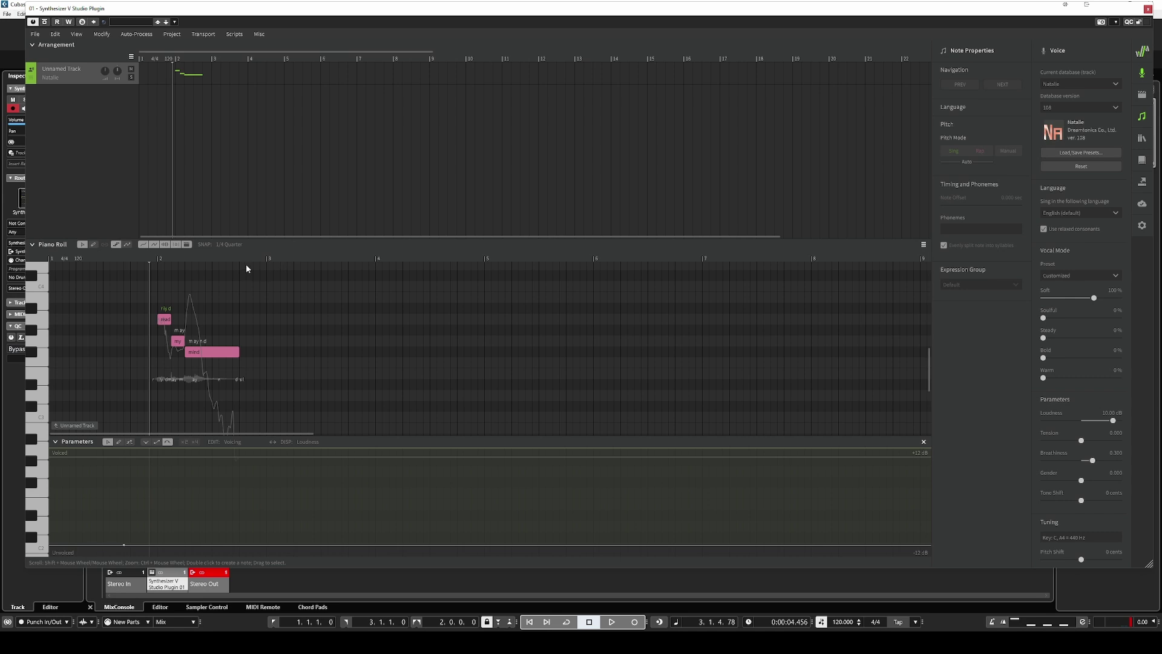
pyautogui.scroll(-1, 245, 269)
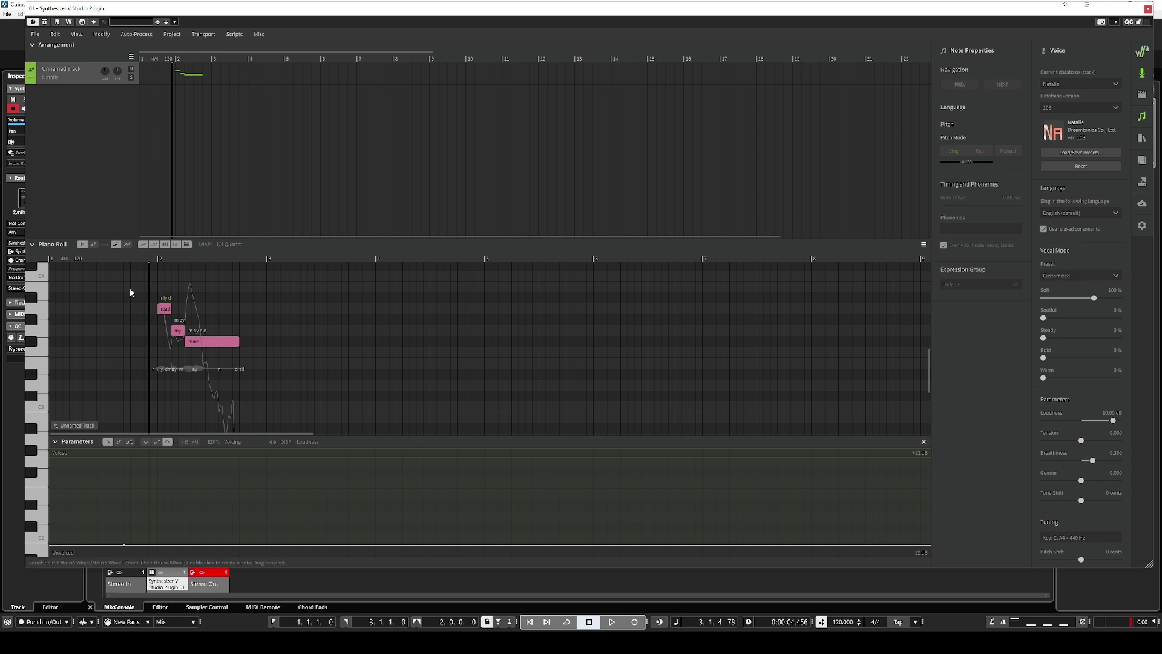
pyautogui.click(126, 245)
pyautogui.click(94, 245)
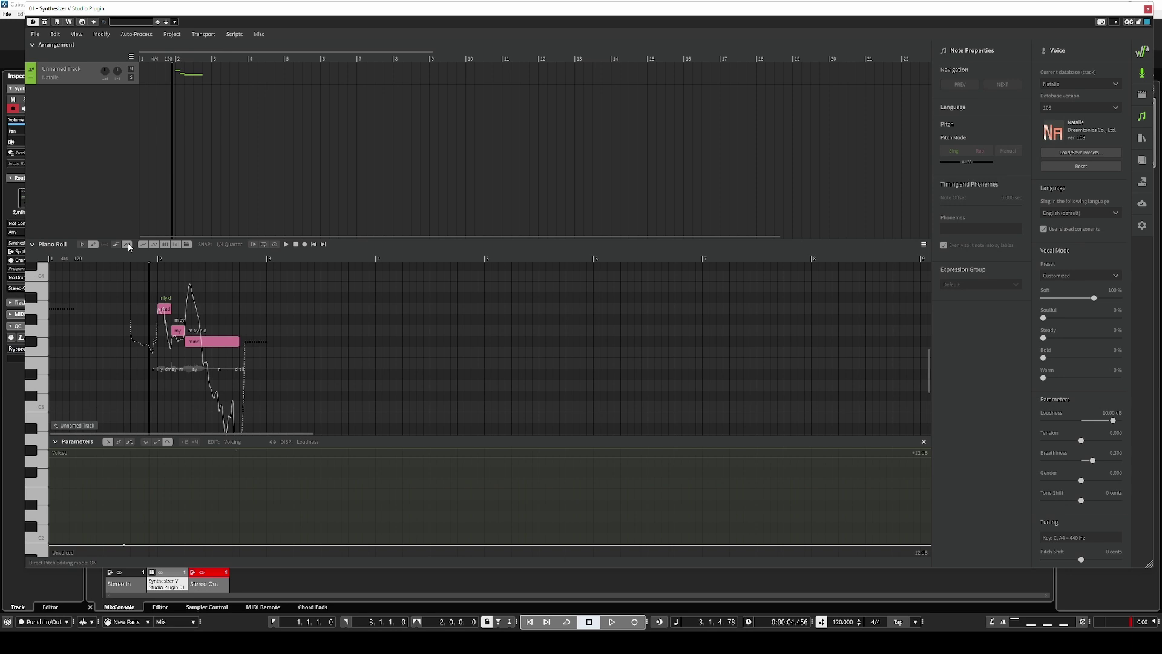
pyautogui.moveTo(155, 311)
pyautogui.mouseDown()
pyautogui.moveTo(219, 357)
pyautogui.moveTo(250, 431)
pyautogui.moveTo(261, 431)
pyautogui.mouseUp()
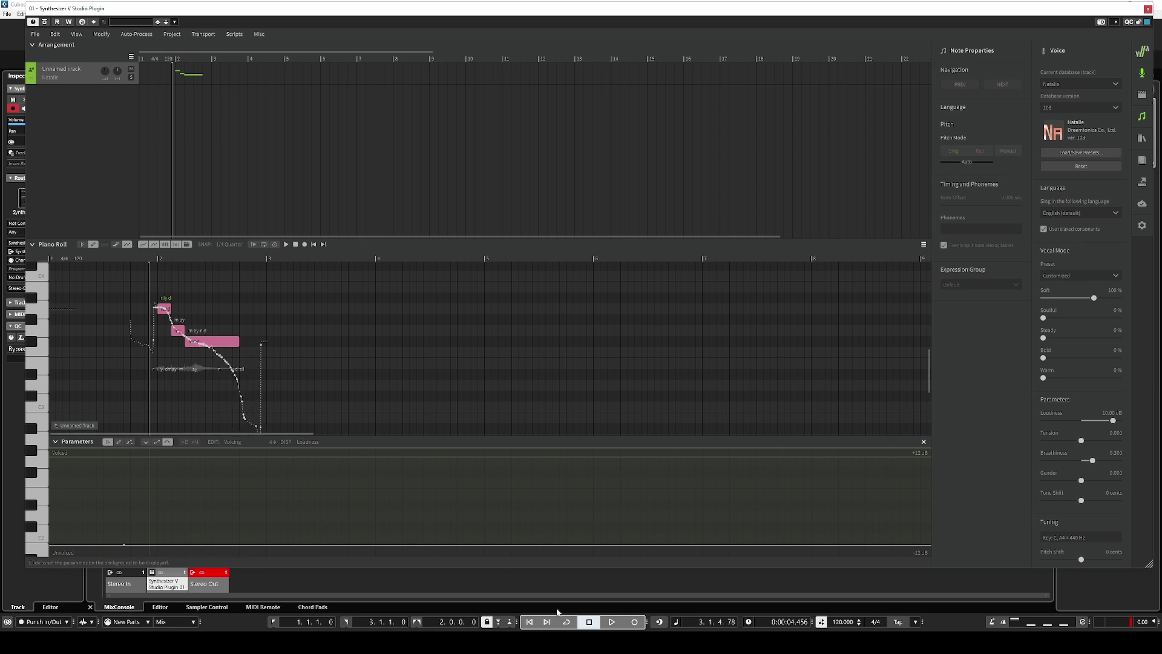
# Step: Play the phrase twice with the newly drawn descending pitch curve, then stop
pyautogui.click(607, 622)
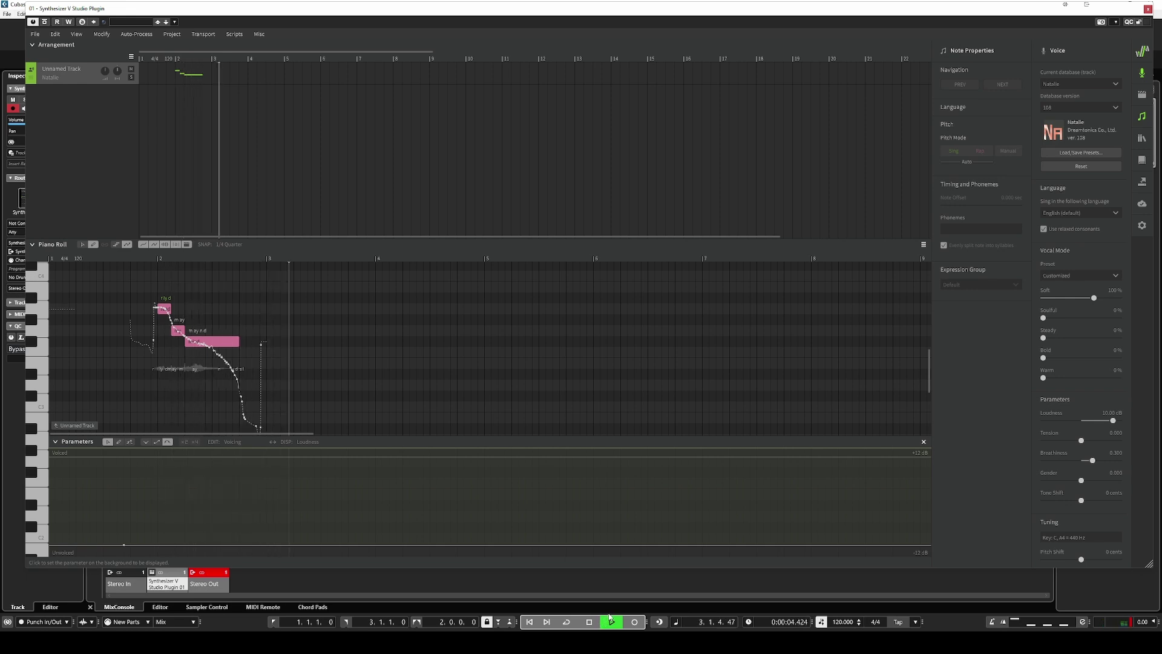
pyautogui.click(611, 620)
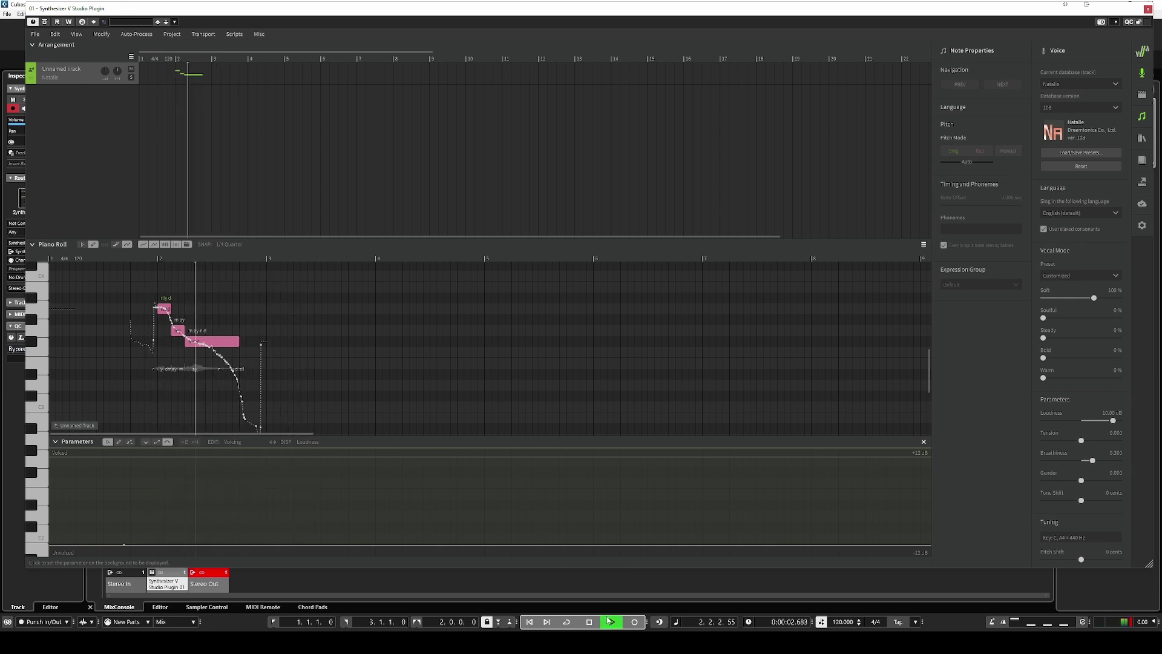
pyautogui.press('space')
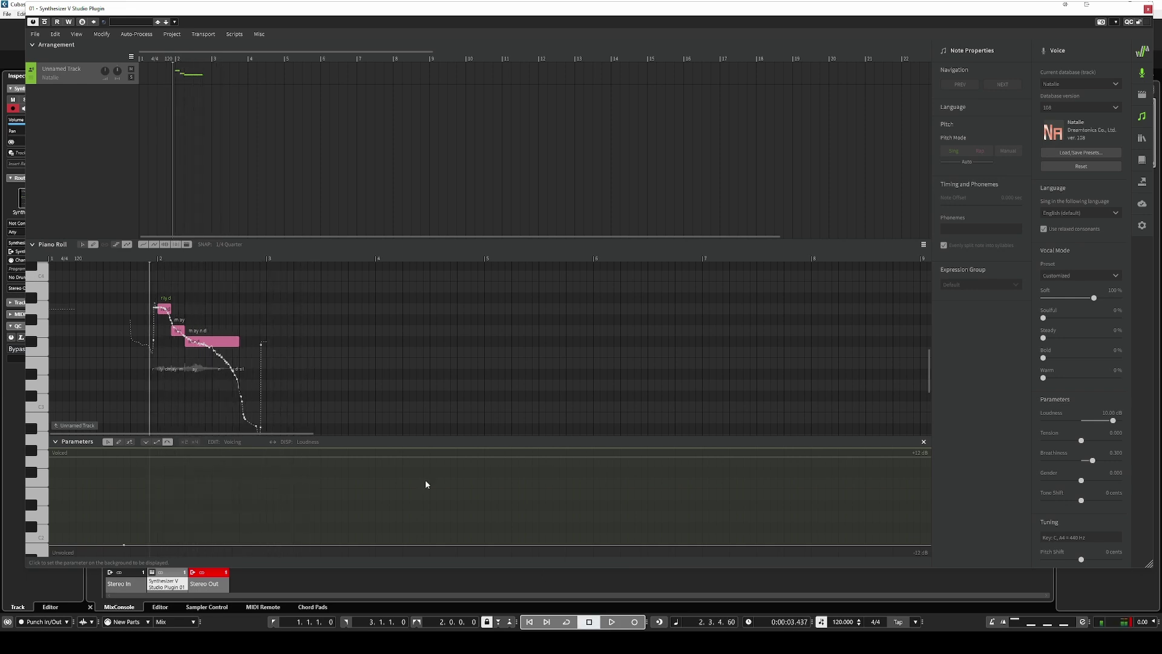
# Step: Set the parameter interpolation to linear and show the Pitch Deviation curve in the Parameters area
pyautogui.click(148, 444)
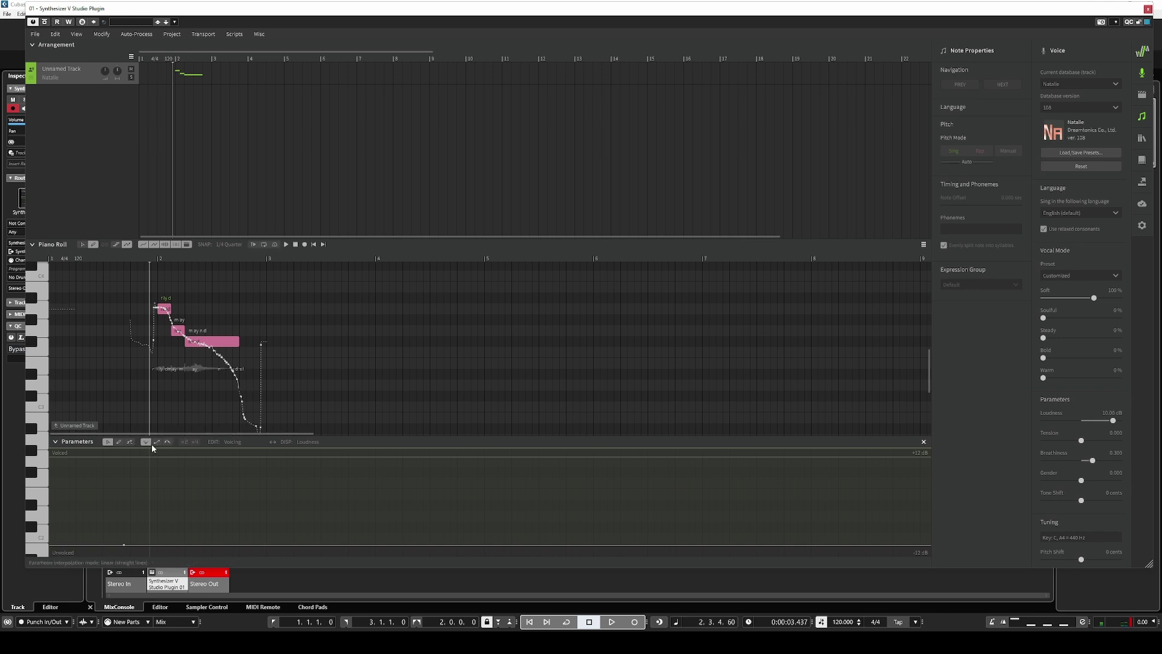
pyautogui.click(239, 443)
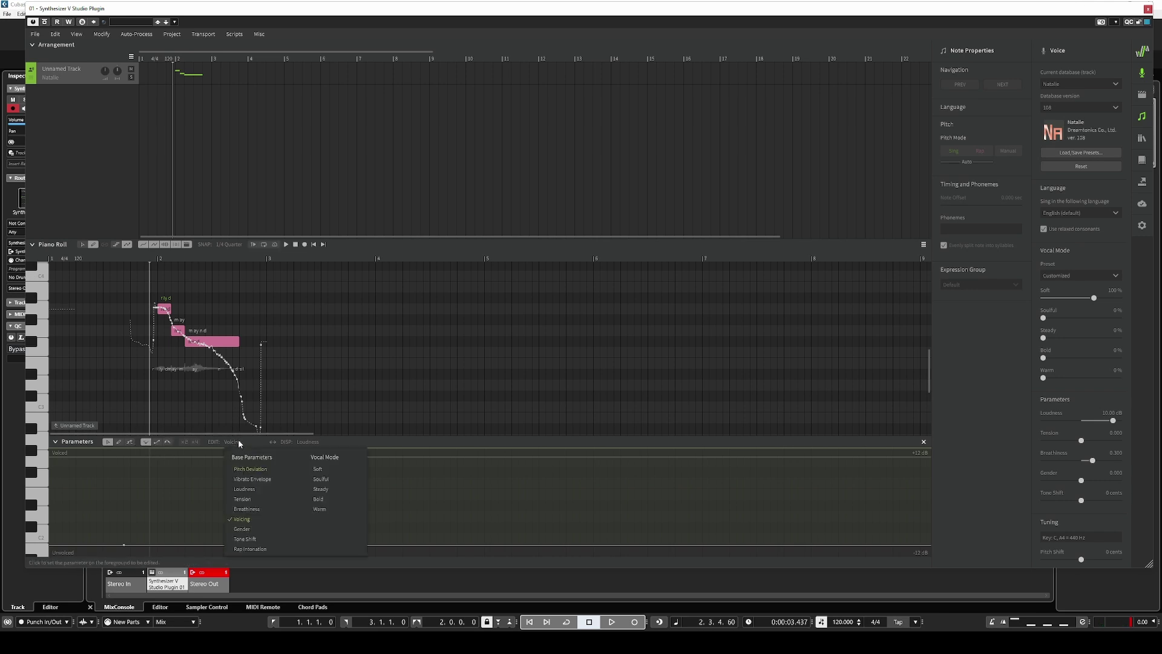
pyautogui.click(270, 469)
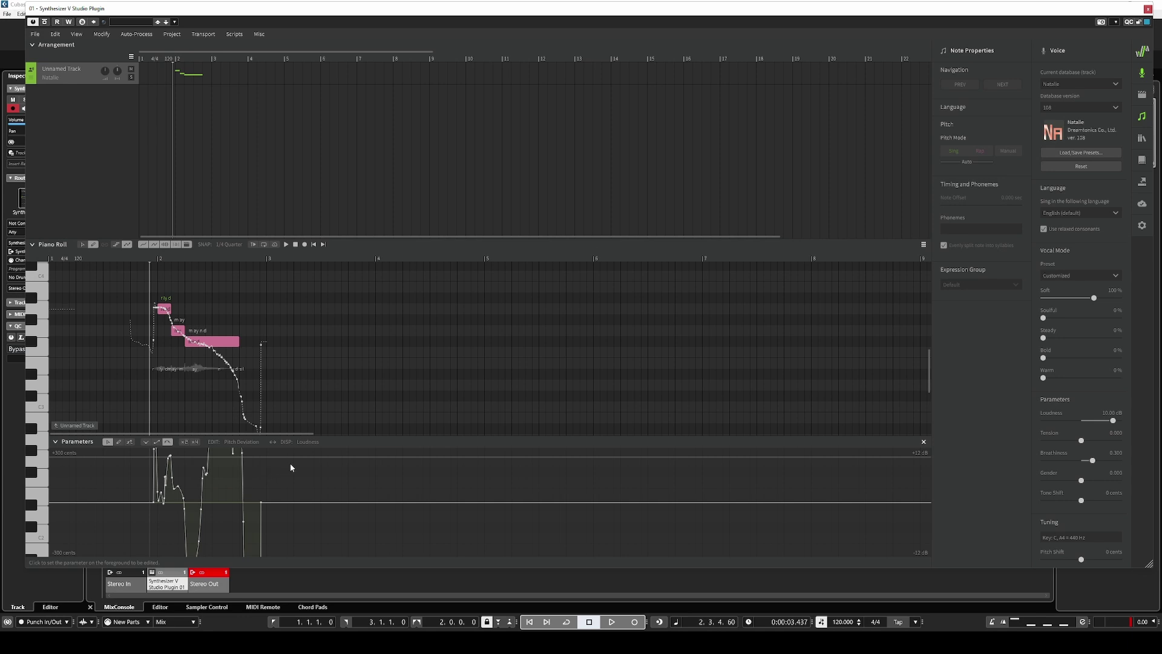
# Step: Undo the pitch curve, redraw it with a slight rise and fall on the last note, and play the phrase
pyautogui.hotkey('ctrl', 'z')
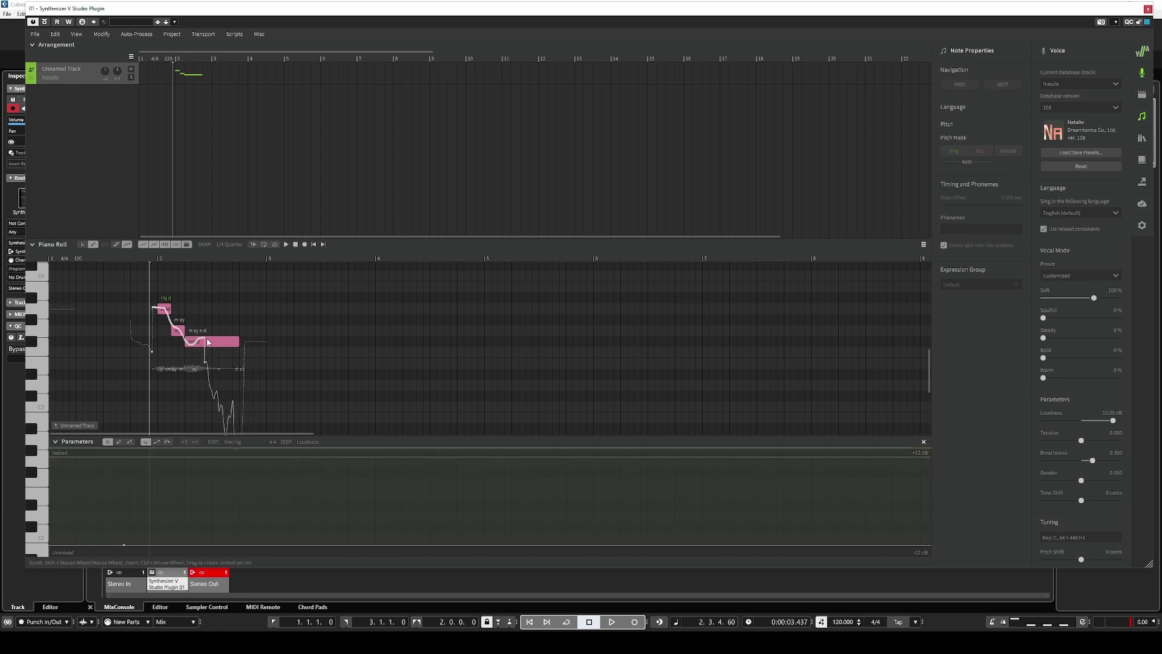
pyautogui.moveTo(208, 342)
pyautogui.mouseDown()
pyautogui.moveTo(242, 369)
pyautogui.moveTo(232, 363)
pyautogui.mouseUp()
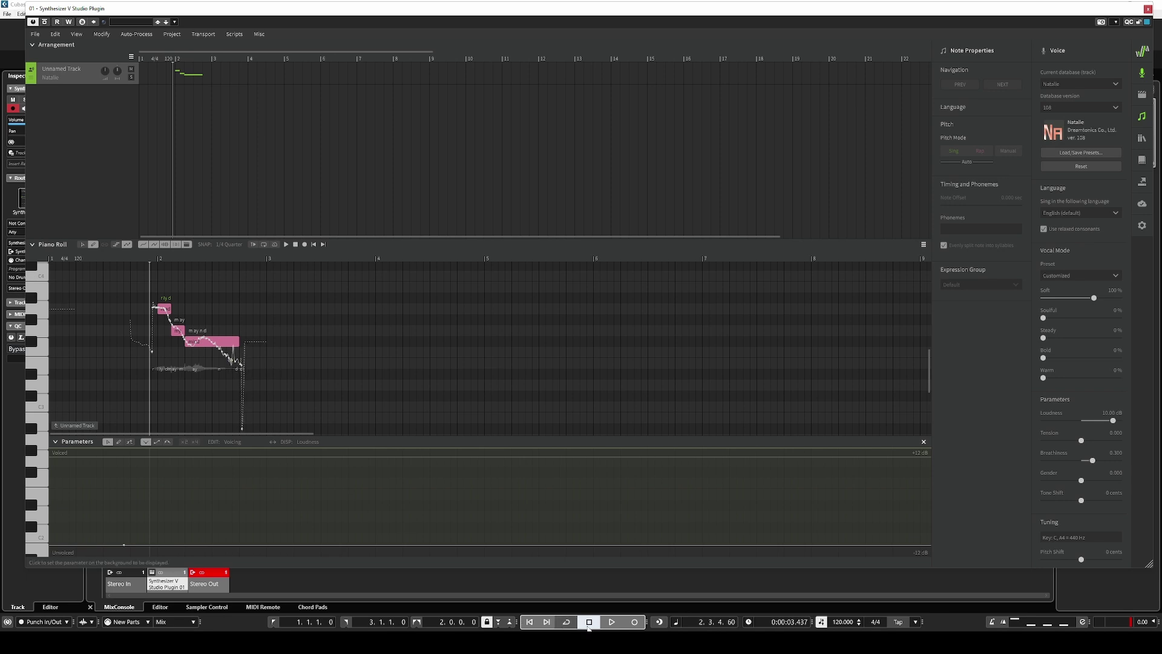
pyautogui.click(607, 620)
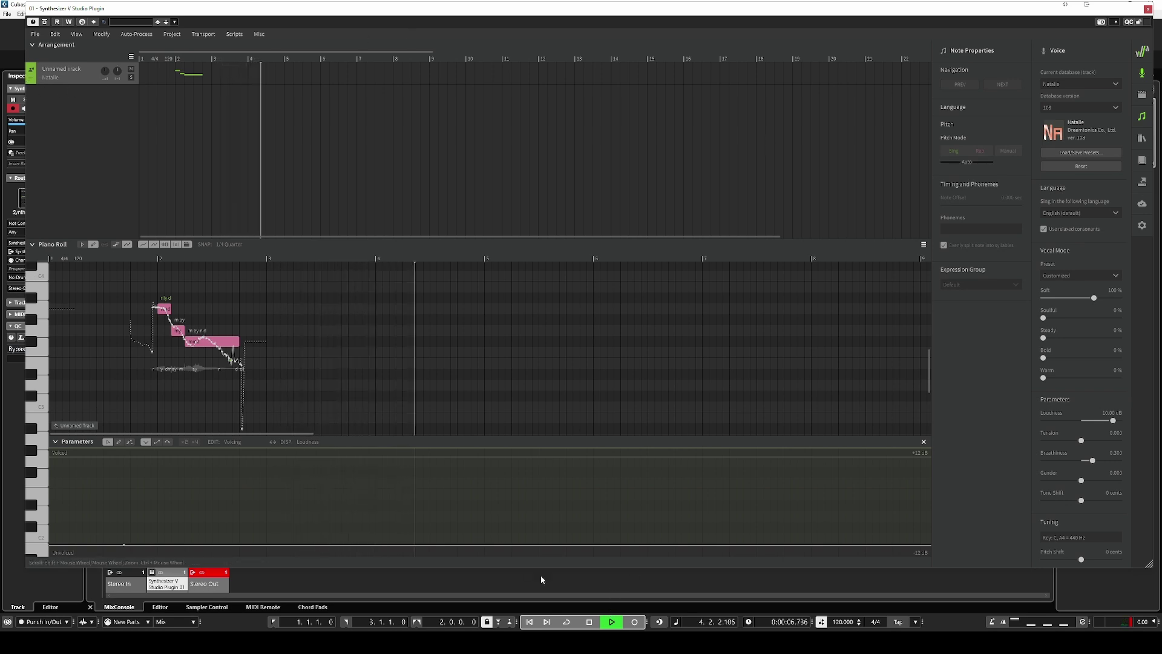
pyautogui.press('space')
# Step: Switch the track's voice to Hayden, play the phrase, and stop after the last note
pyautogui.click(45, 78)
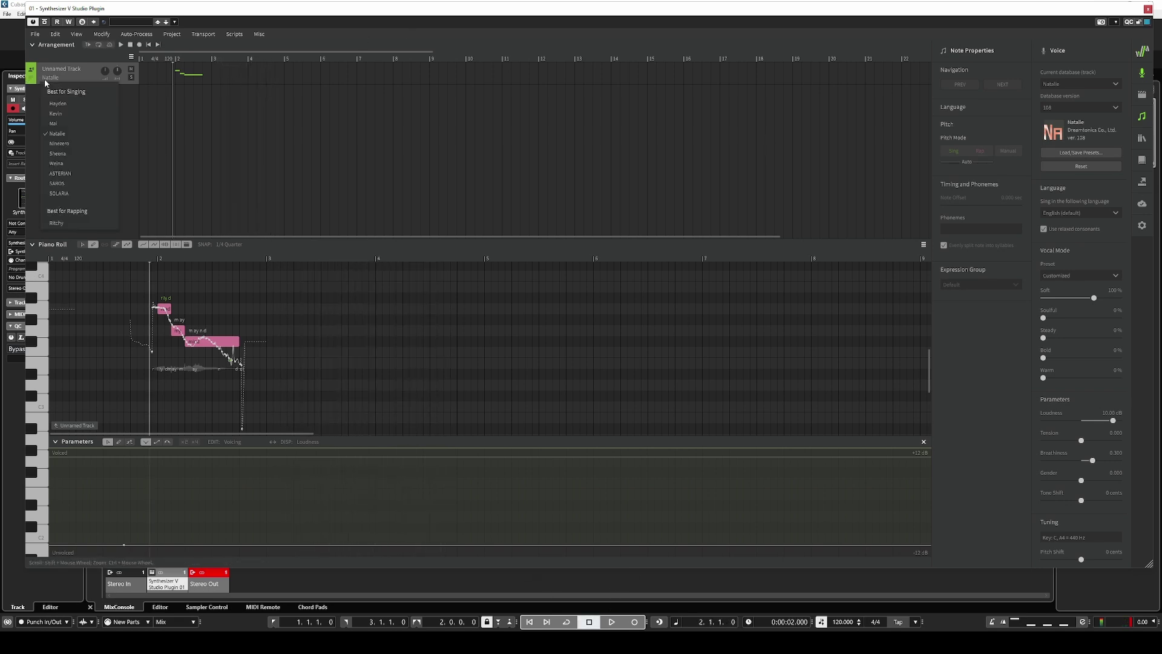
pyautogui.click(61, 104)
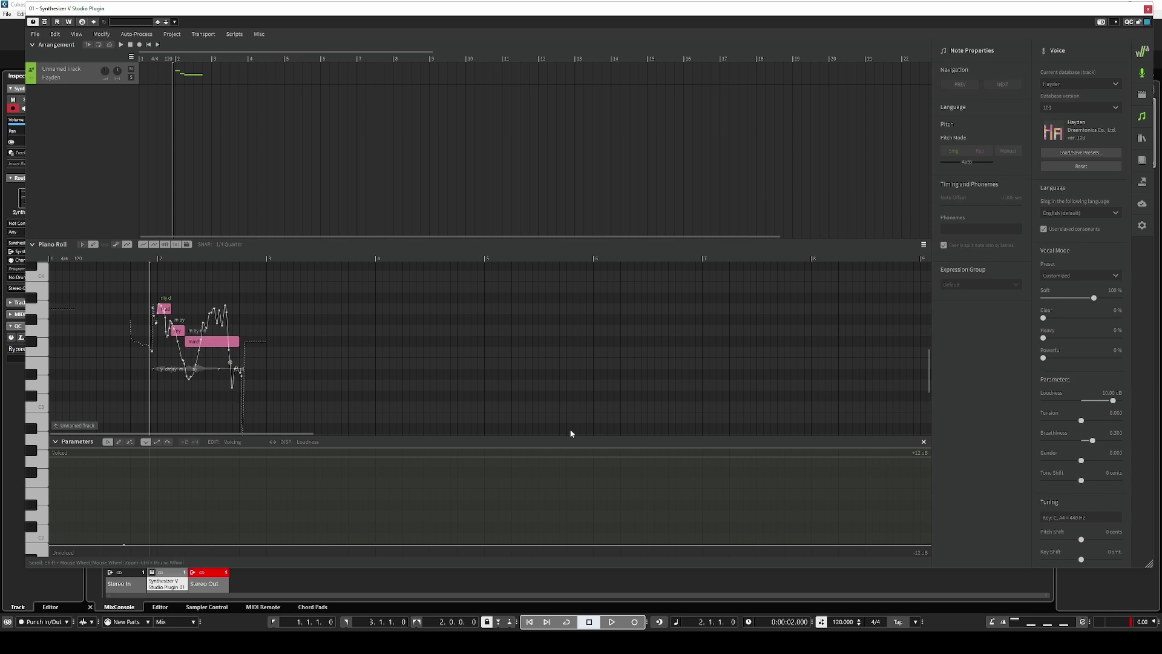
pyautogui.click(612, 622)
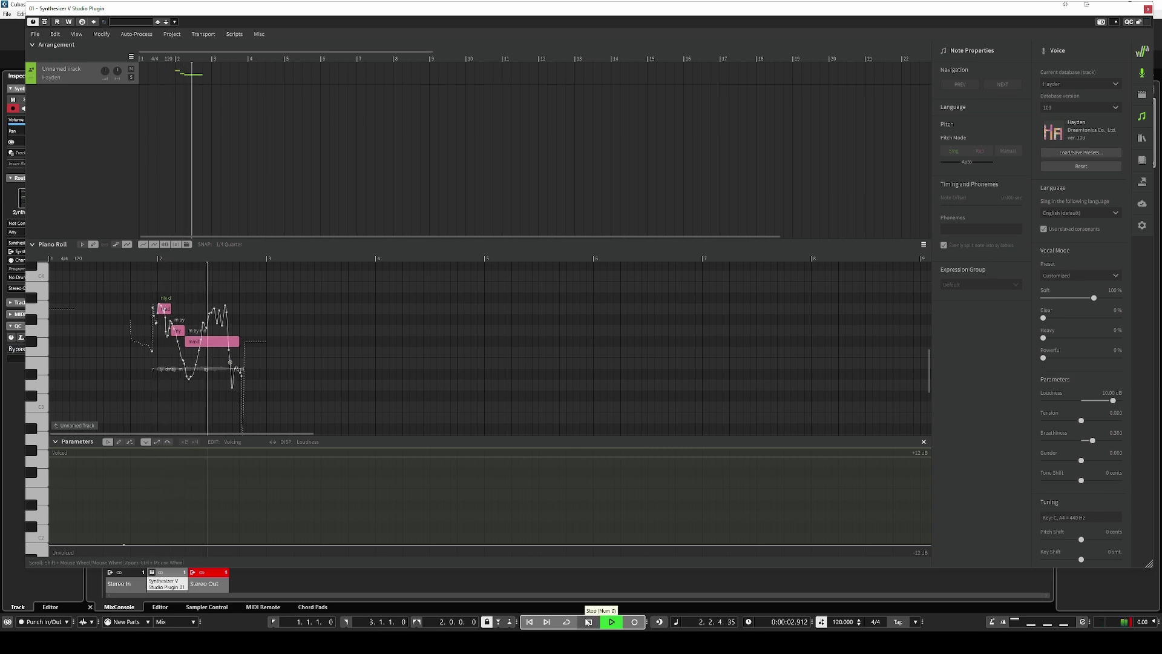
pyautogui.click(588, 622)
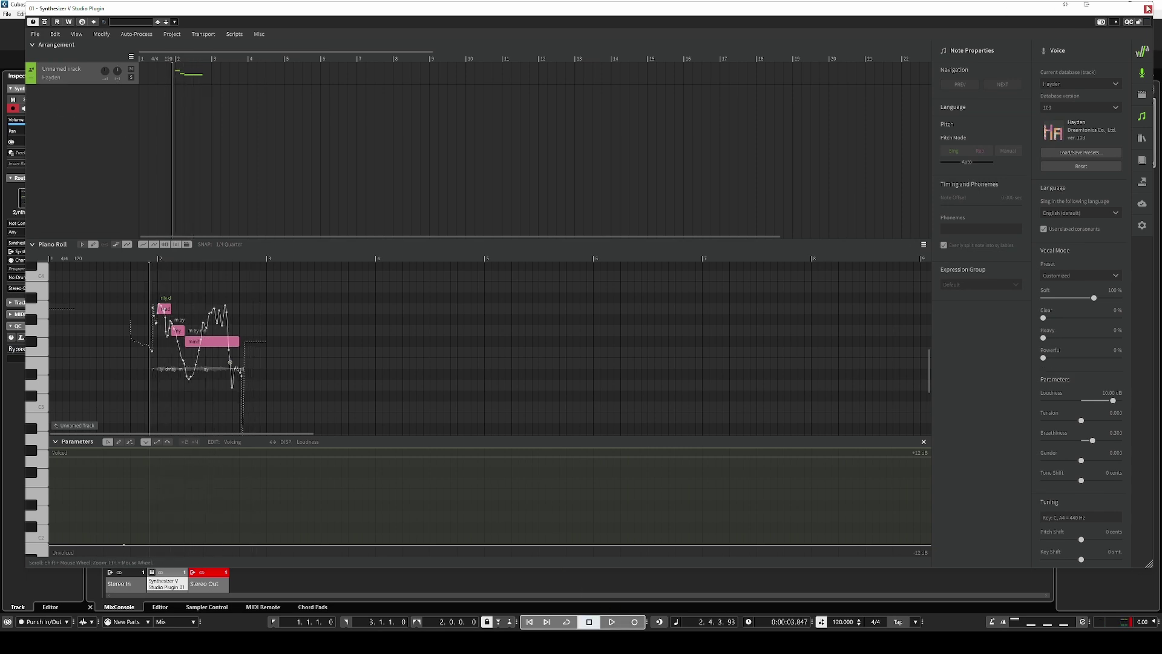
# Step: Lower the high EQ band on the Synthesizer V channel to 0.2 dB at 1478 Hz and play the phrase
pyautogui.click(1148, 9)
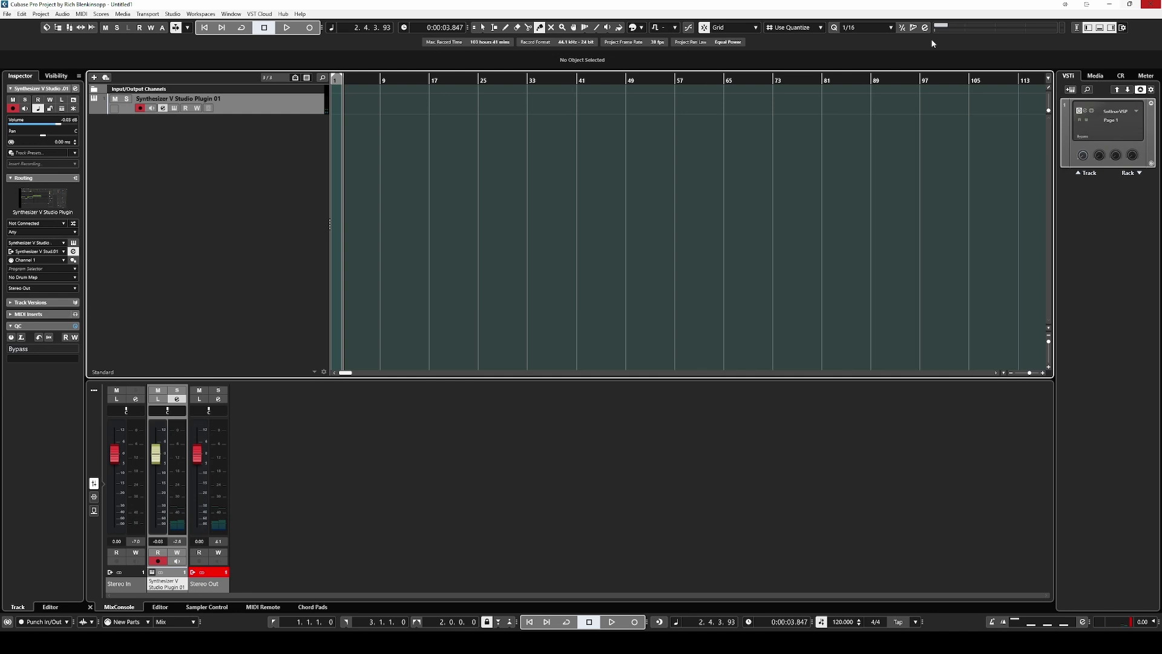
pyautogui.click(161, 111)
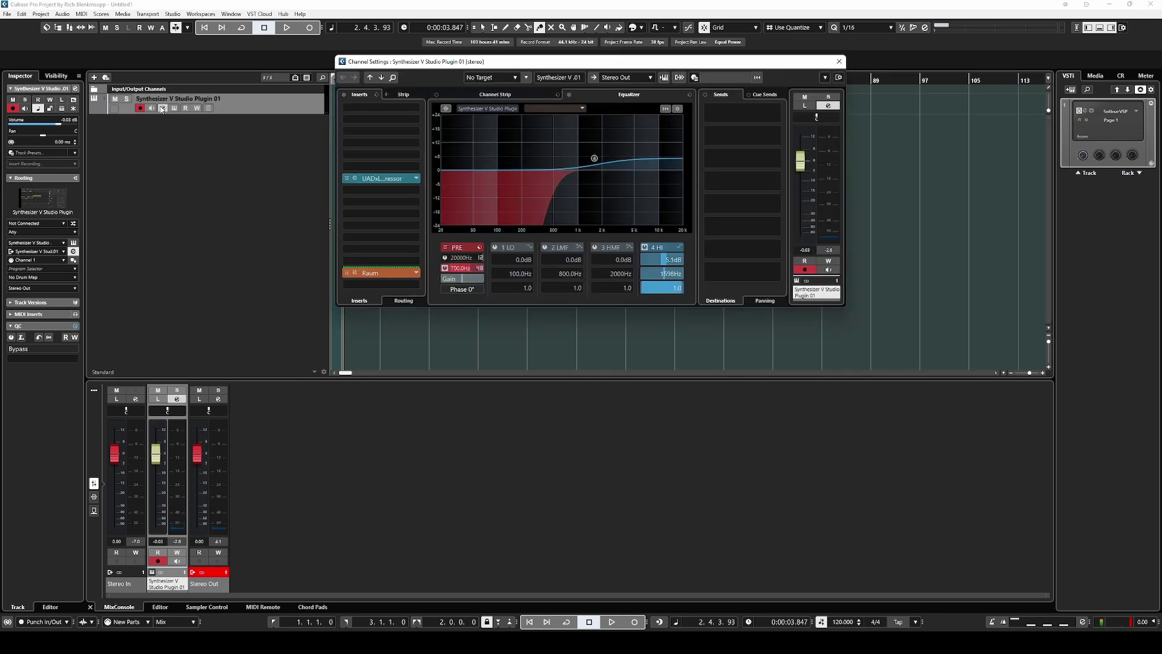
pyautogui.moveTo(594, 159); pyautogui.dragTo(592, 172)
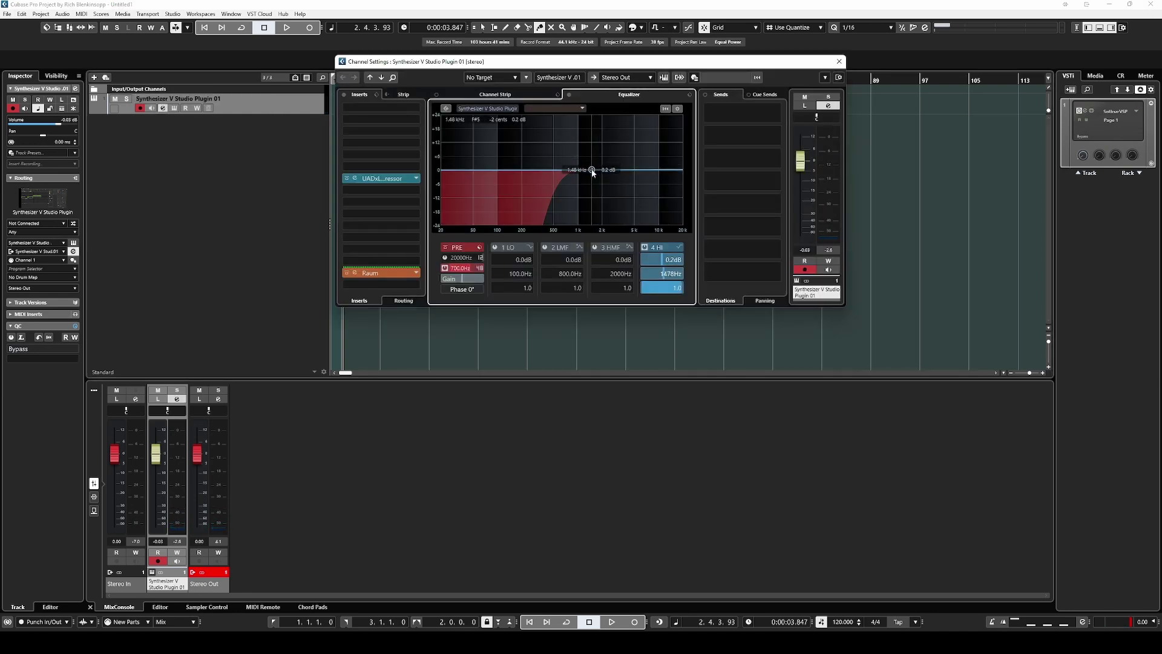
pyautogui.click(590, 622)
pyautogui.click(612, 622)
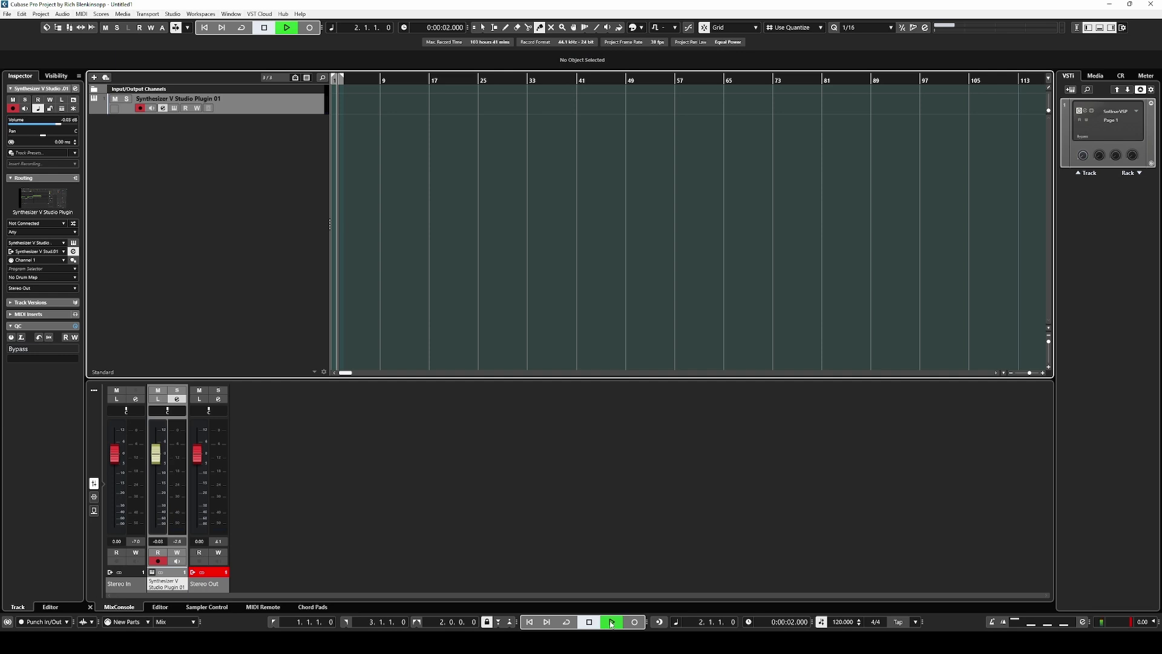
pyautogui.click(589, 623)
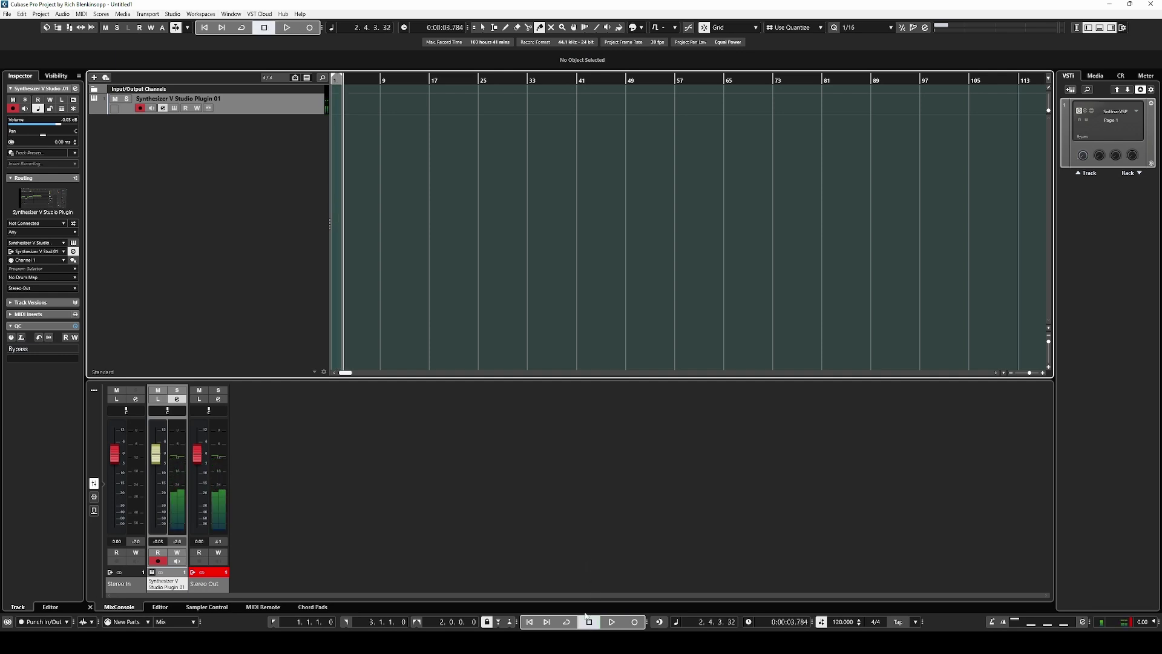
# Step: Move all three vocal notes down about nine semitones in the Synthesizer V piano roll and play the phrase
pyautogui.click(175, 108)
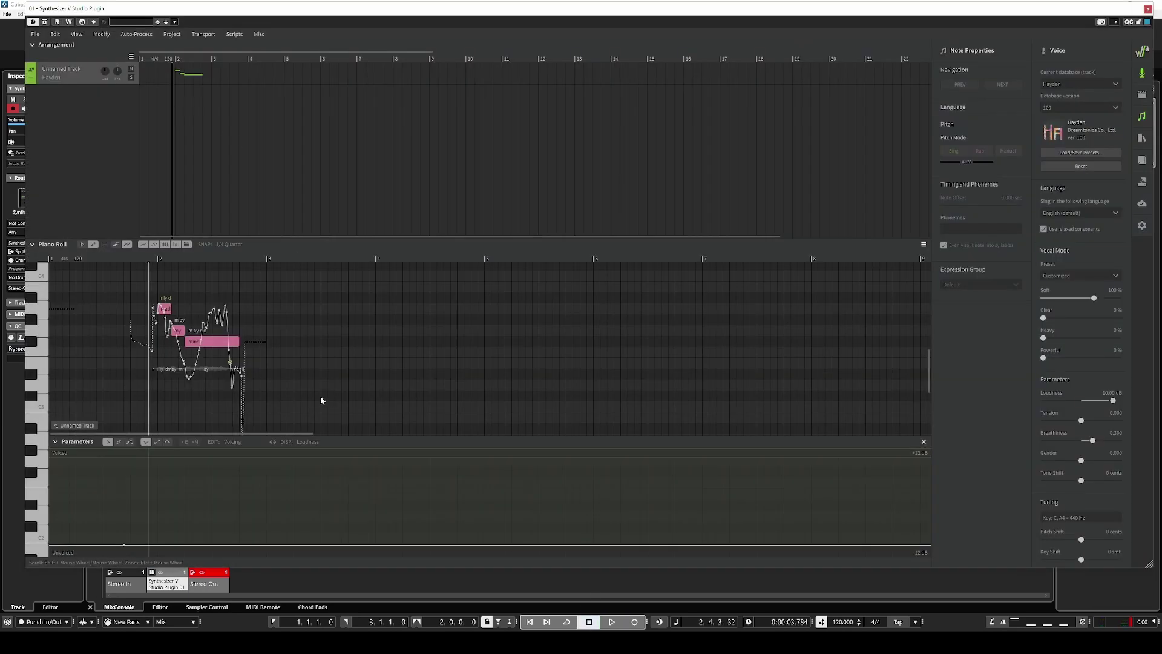
pyautogui.click(81, 244)
pyautogui.click(115, 244)
pyautogui.moveTo(118, 269); pyautogui.dragTo(270, 401)
pyautogui.moveTo(163, 309); pyautogui.dragTo(162, 406)
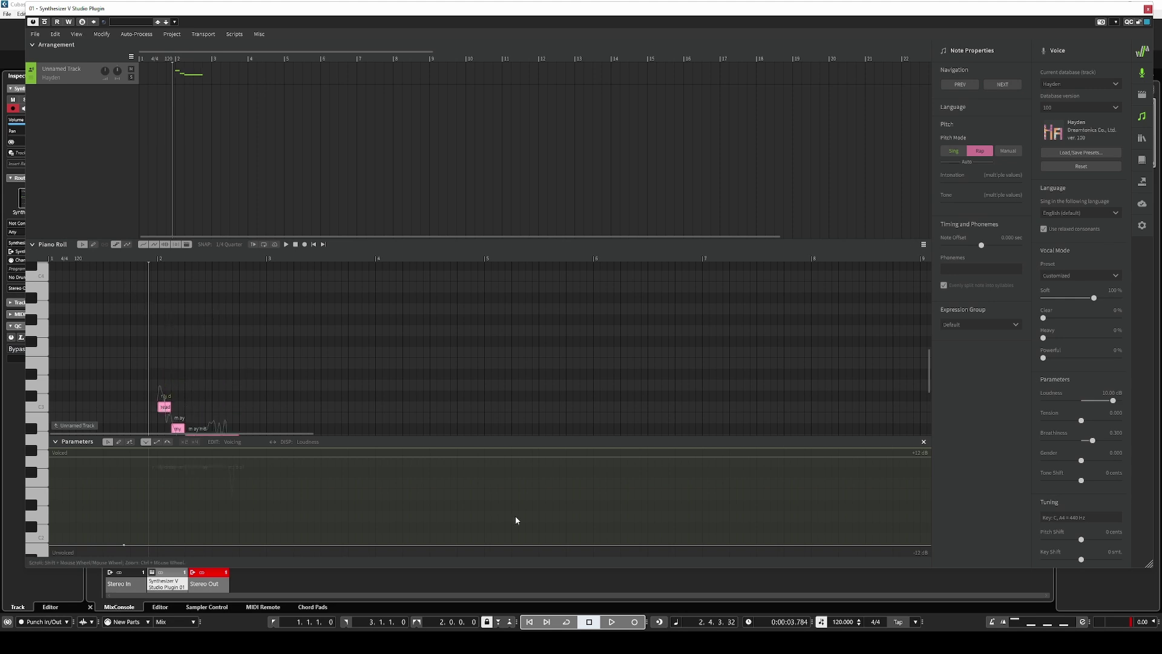
pyautogui.press('space')
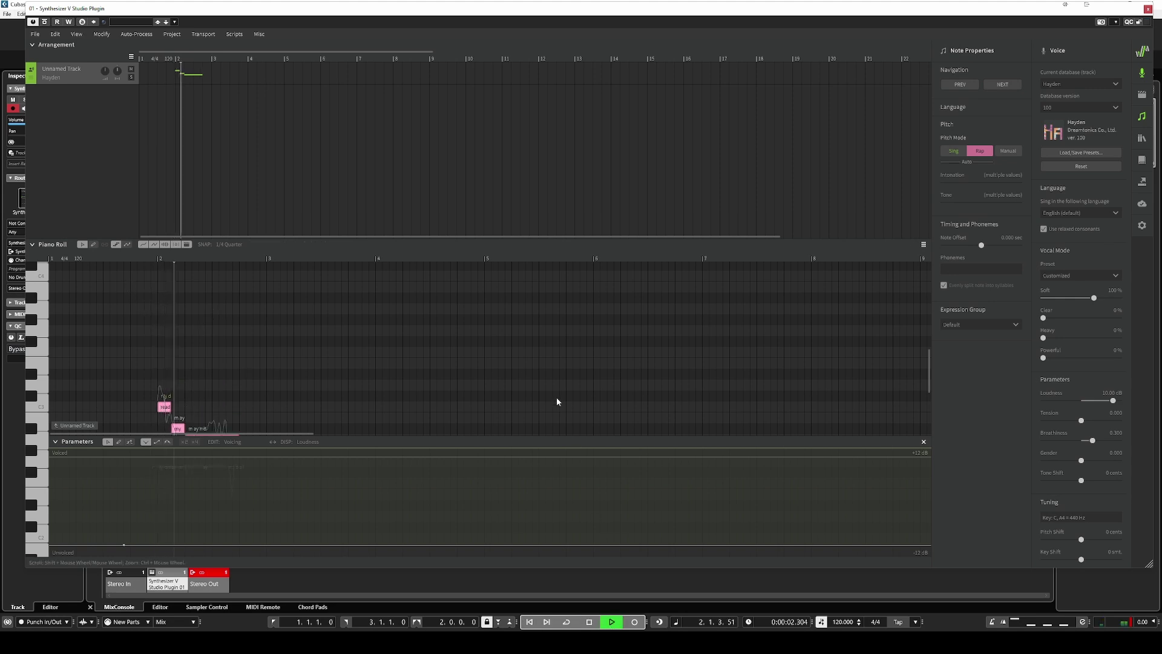
pyautogui.scroll(-4, 524, 373)
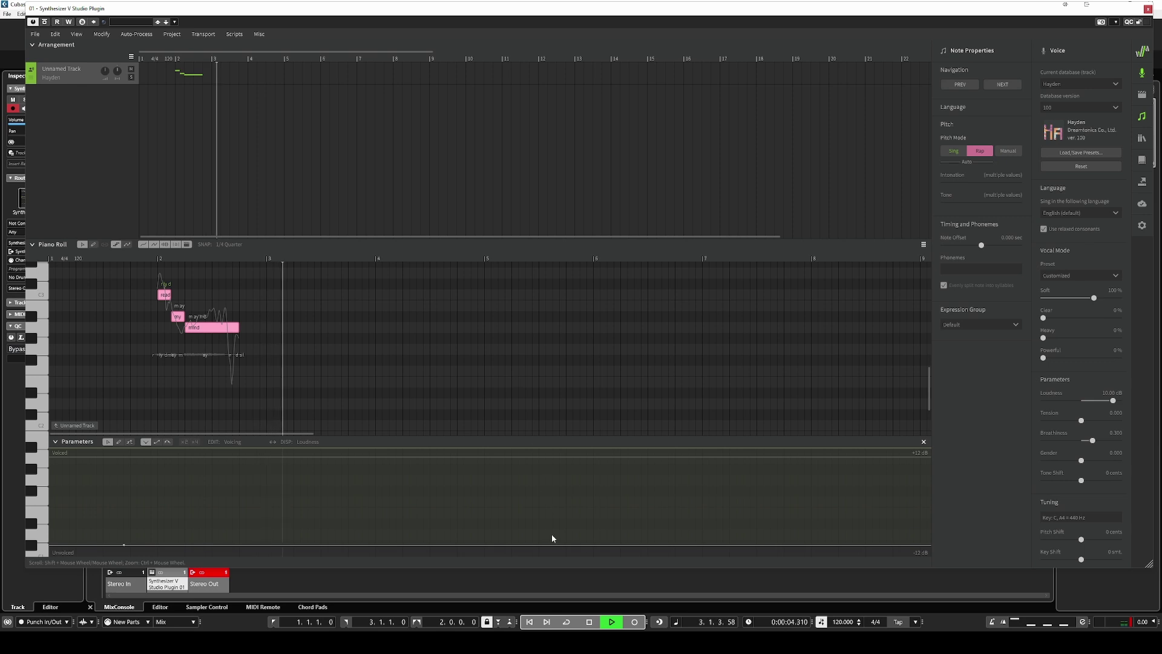
pyautogui.press('space')
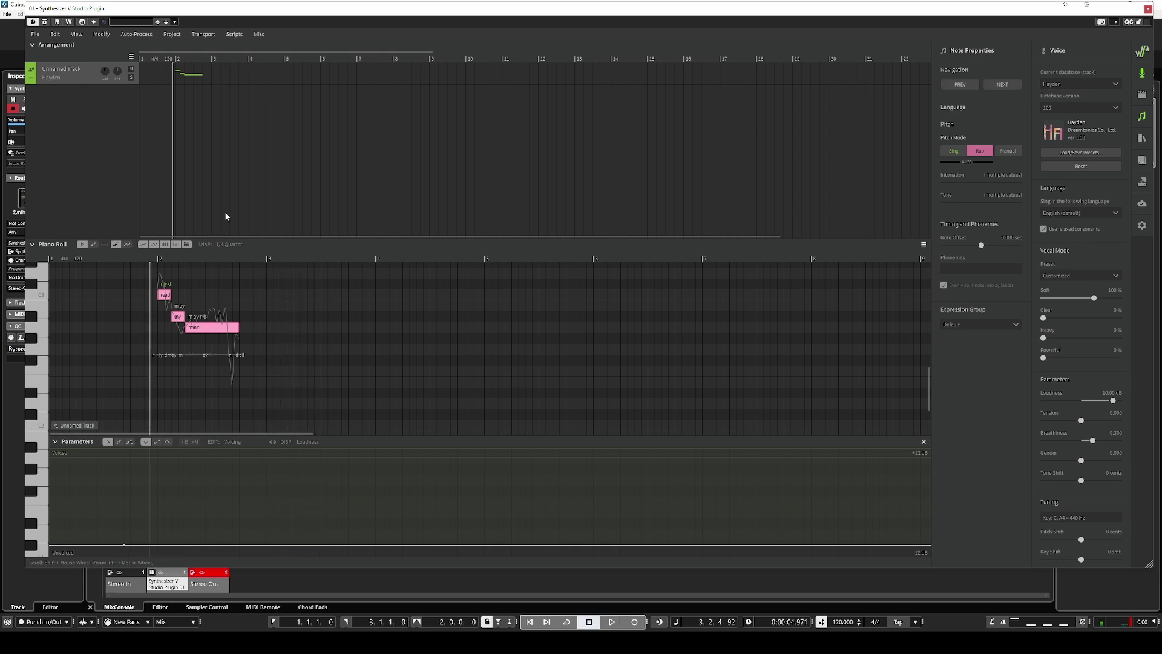
# Step: Redraw the pitch curve as a smooth descent across the three notes and play the phrase while recording
pyautogui.click(94, 244)
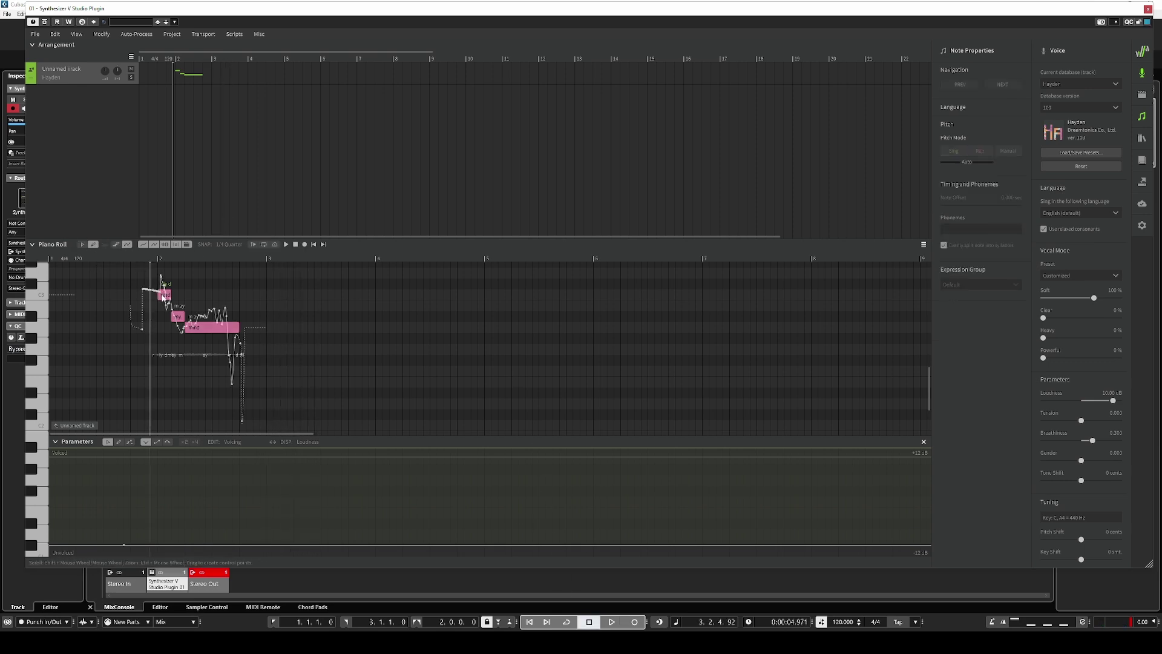
pyautogui.moveTo(163, 298); pyautogui.dragTo(250, 384)
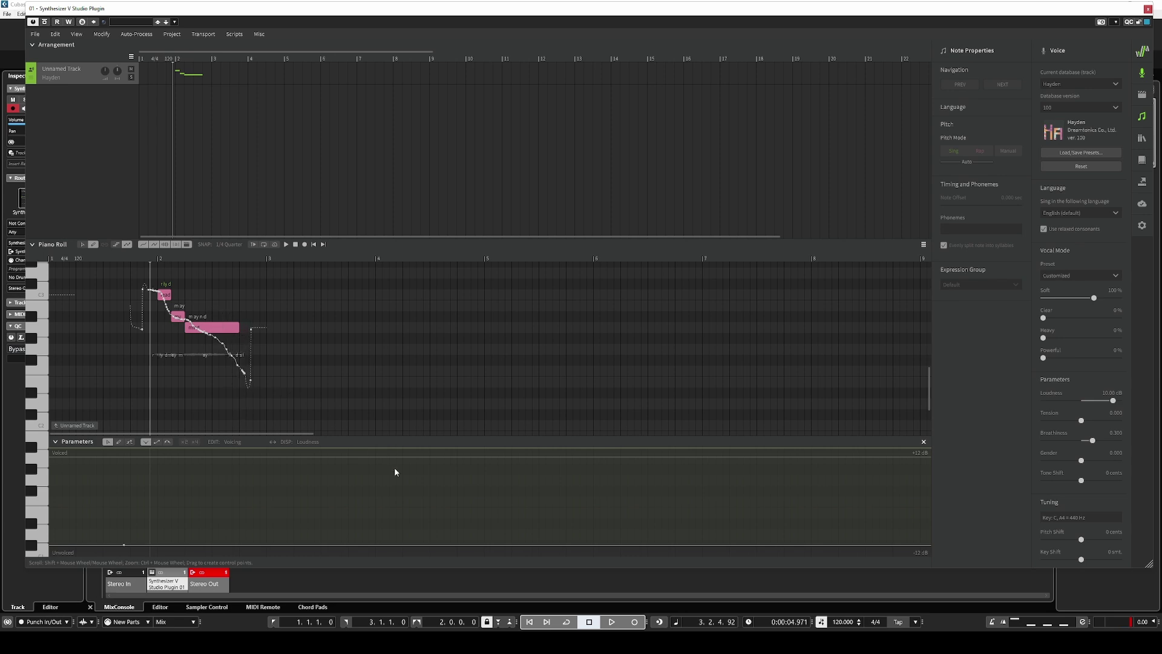
pyautogui.click(635, 621)
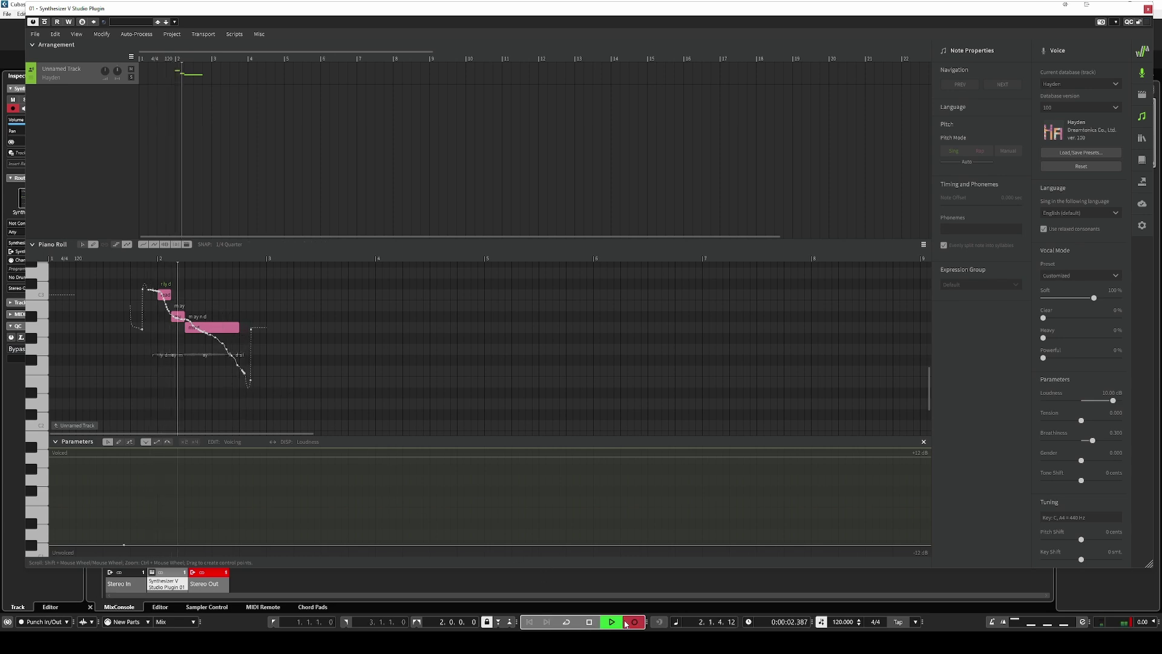
pyautogui.click(589, 622)
# Step: Set the pitch mode of all three notes to Sing
pyautogui.moveTo(128, 114)
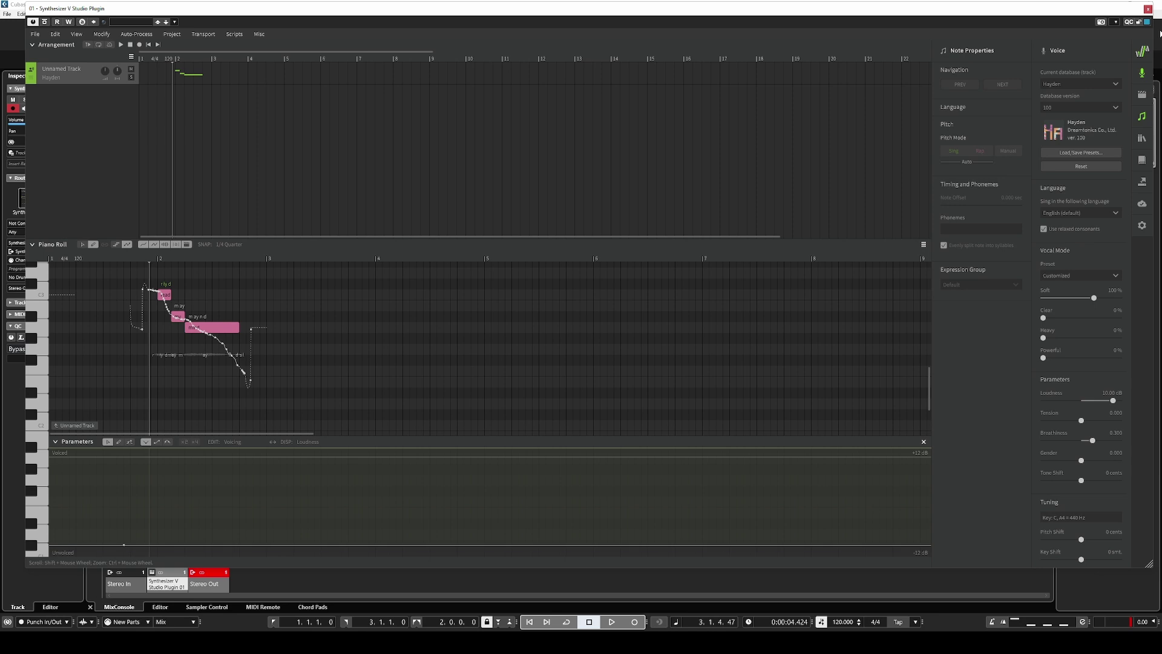
pyautogui.click(83, 244)
pyautogui.moveTo(131, 279); pyautogui.dragTo(248, 341)
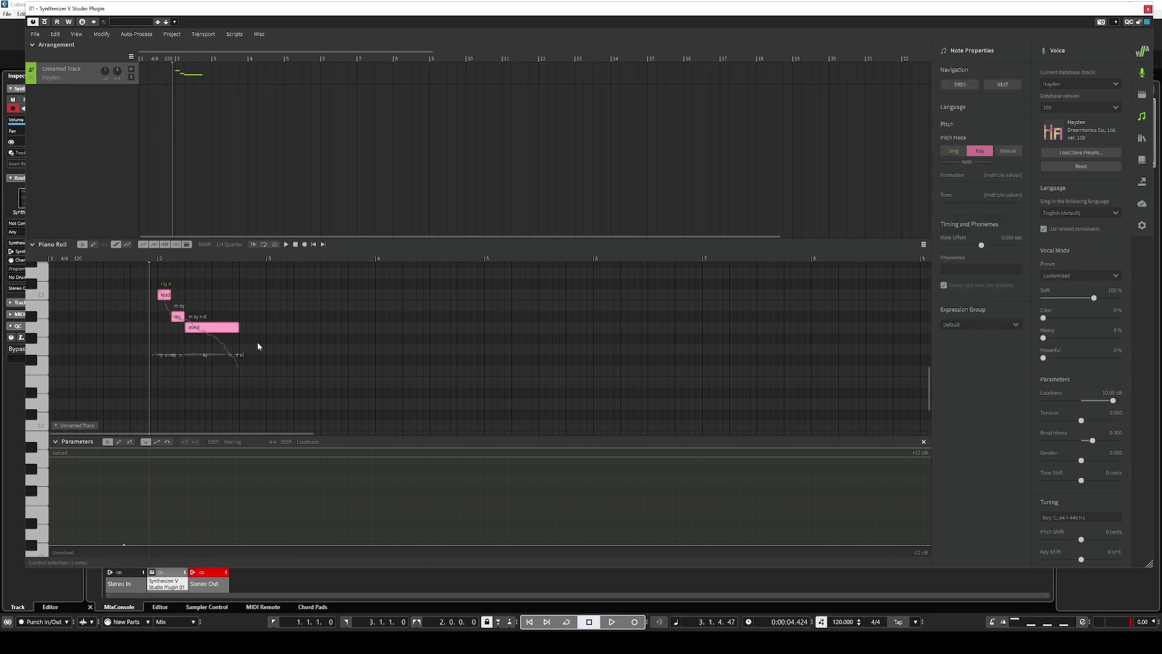
pyautogui.click(955, 152)
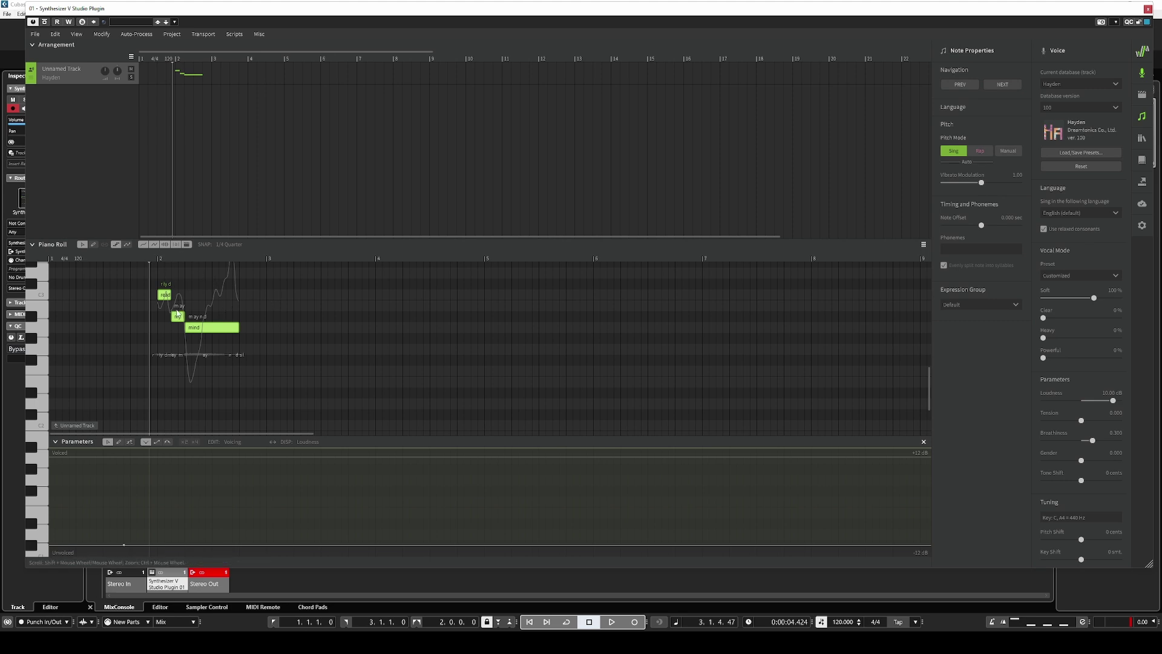
# Step: Raise the three notes to E, C and D, and lengthen the last note to just before bar 3
pyautogui.scroll(2, 144, 330)
pyautogui.moveTo(102, 322); pyautogui.dragTo(230, 404)
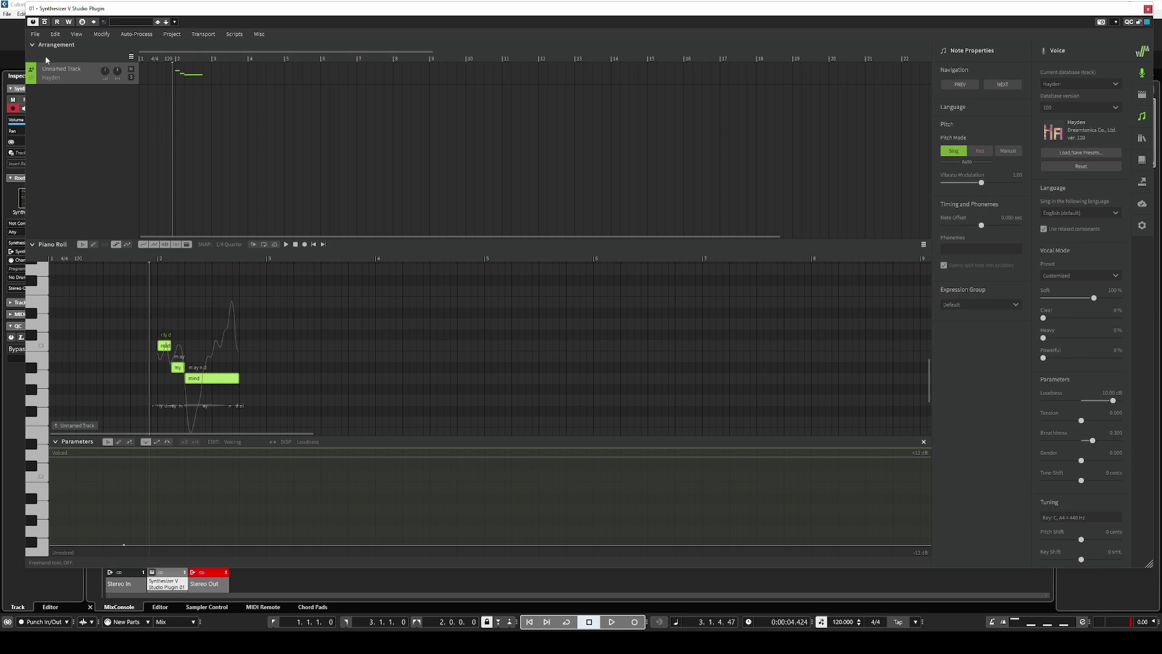
pyautogui.moveTo(170, 344); pyautogui.dragTo(269, 330)
pyautogui.click(281, 413)
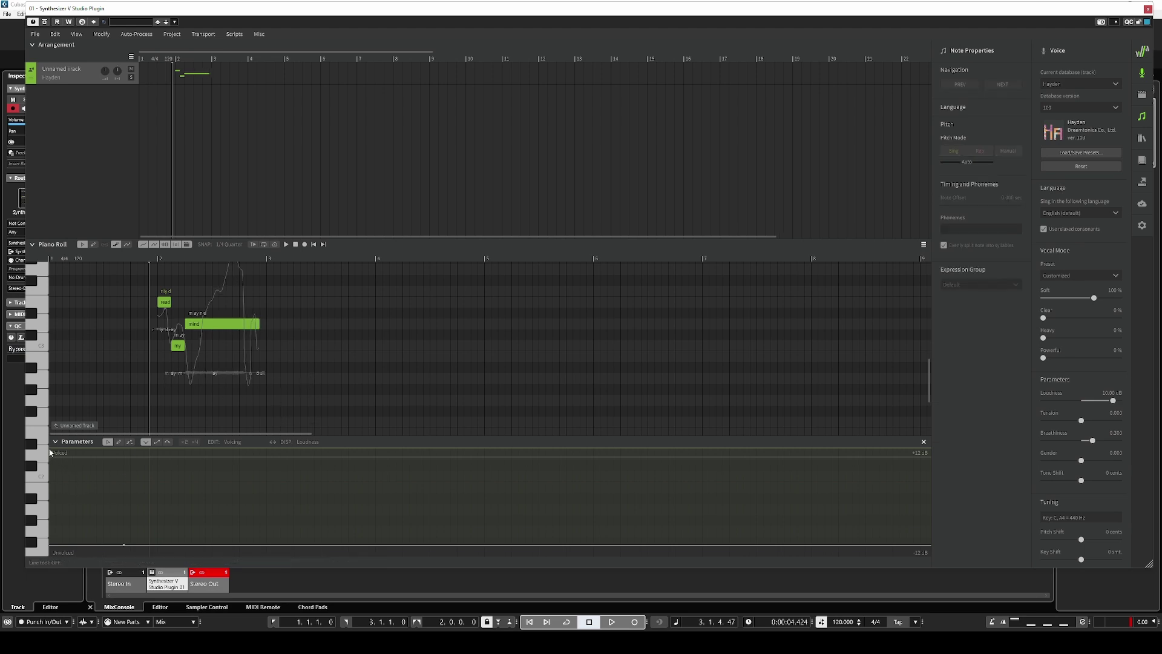
# Step: Raise the Voicing parameter's control point slightly above the Unvoiced level
pyautogui.click(129, 441)
pyautogui.click(107, 442)
pyautogui.click(123, 545)
pyautogui.moveTo(123, 543); pyautogui.dragTo(126, 522)
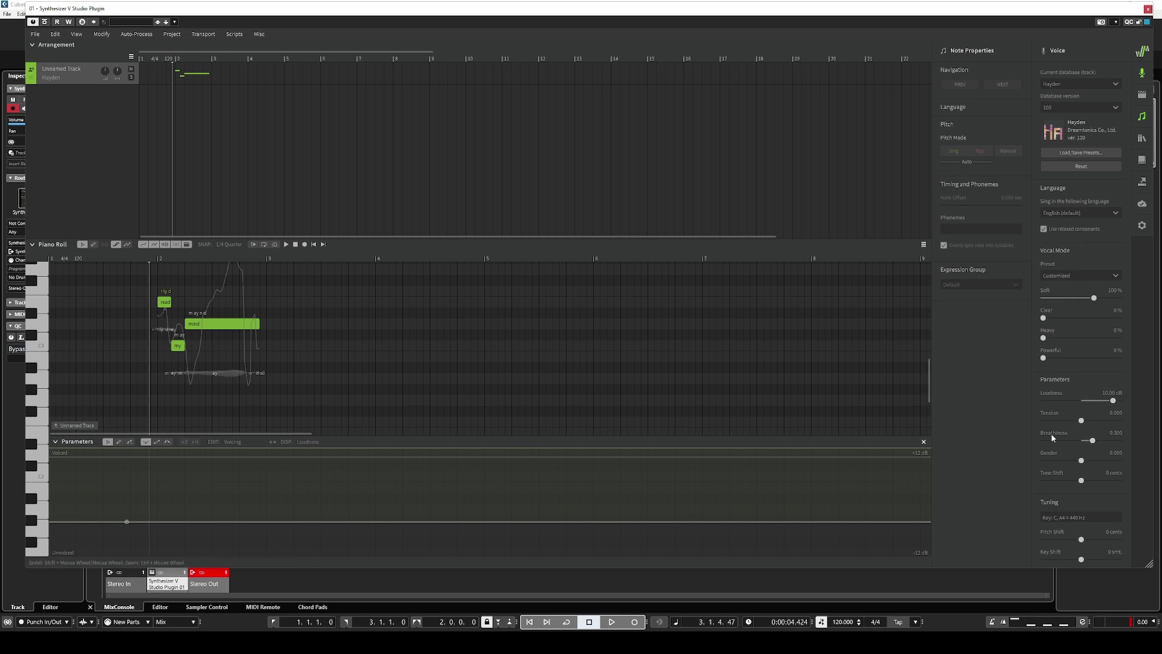
# Step: Turn off the 700 Hz low-cut filter in the Synthesizer V channel's equalizer
pyautogui.click(1148, 8)
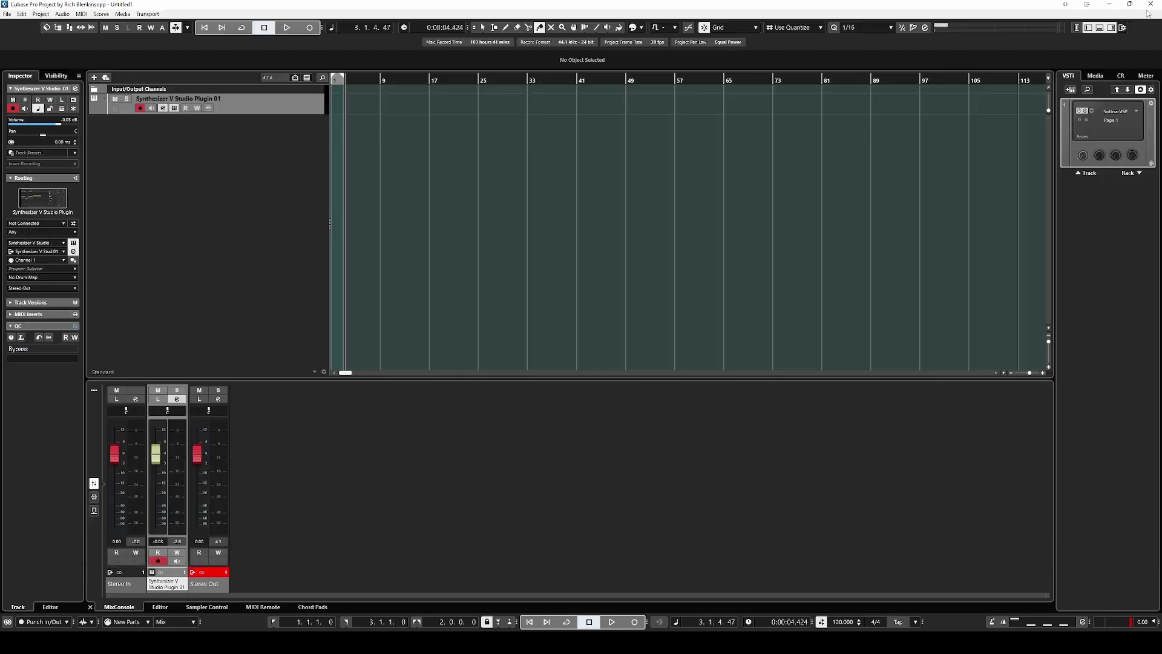
pyautogui.click(164, 108)
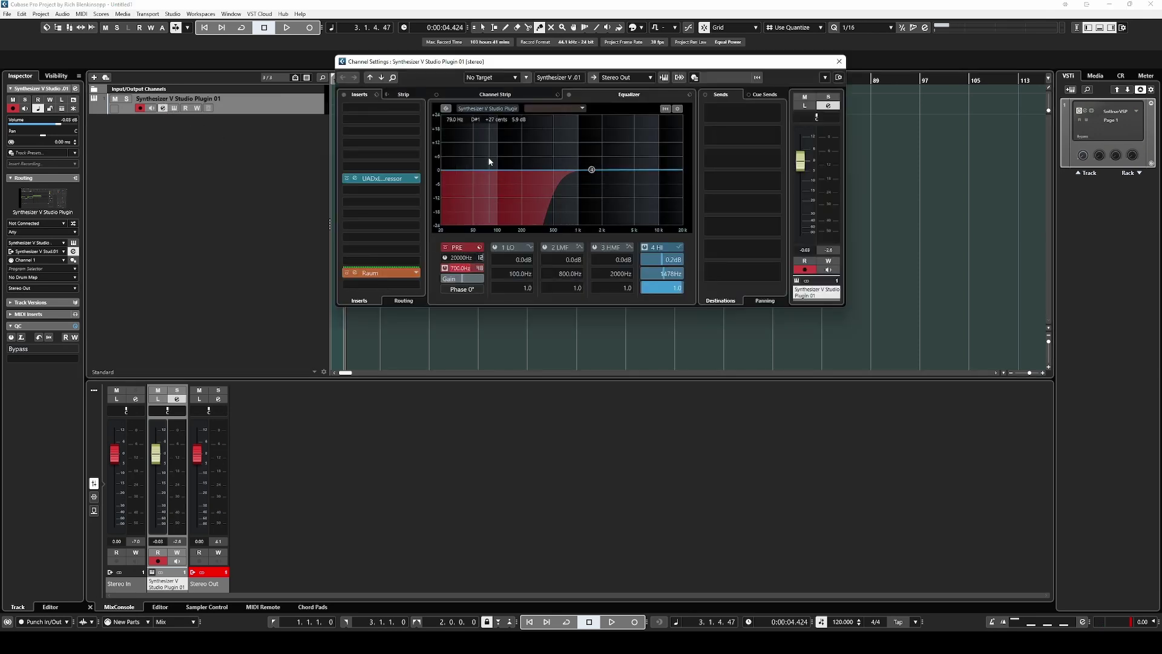
pyautogui.click(446, 268)
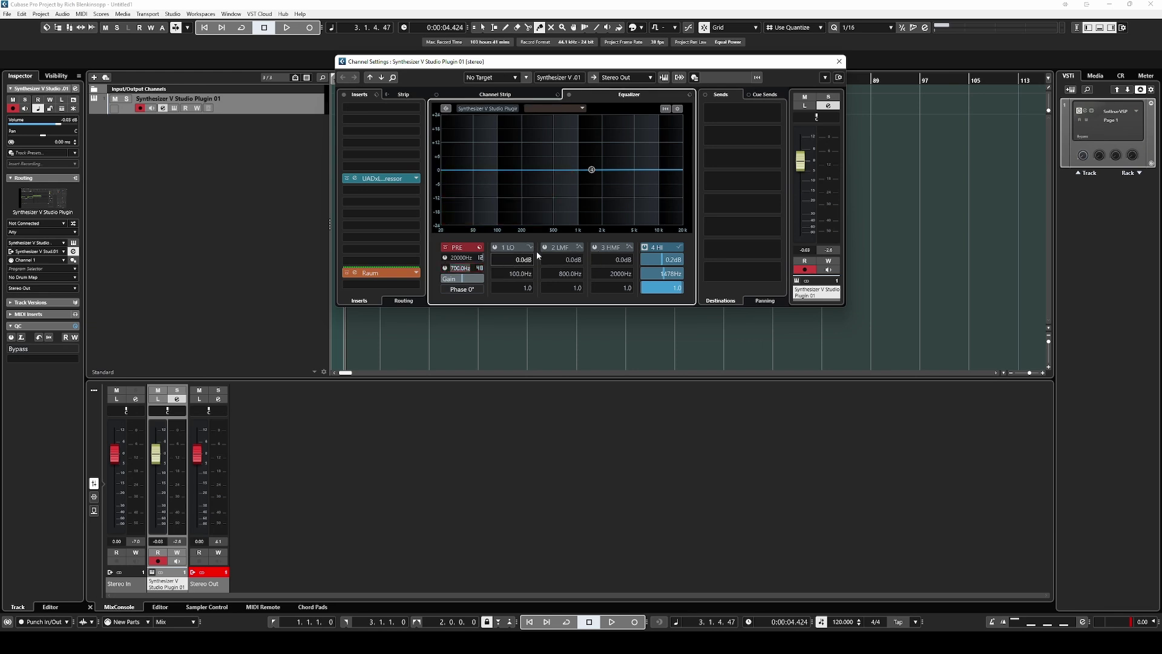
# Step: Enable EQ band 1 as a Low Shelf II at 700 Hz with a gain of -12.1 dB
pyautogui.click(530, 249)
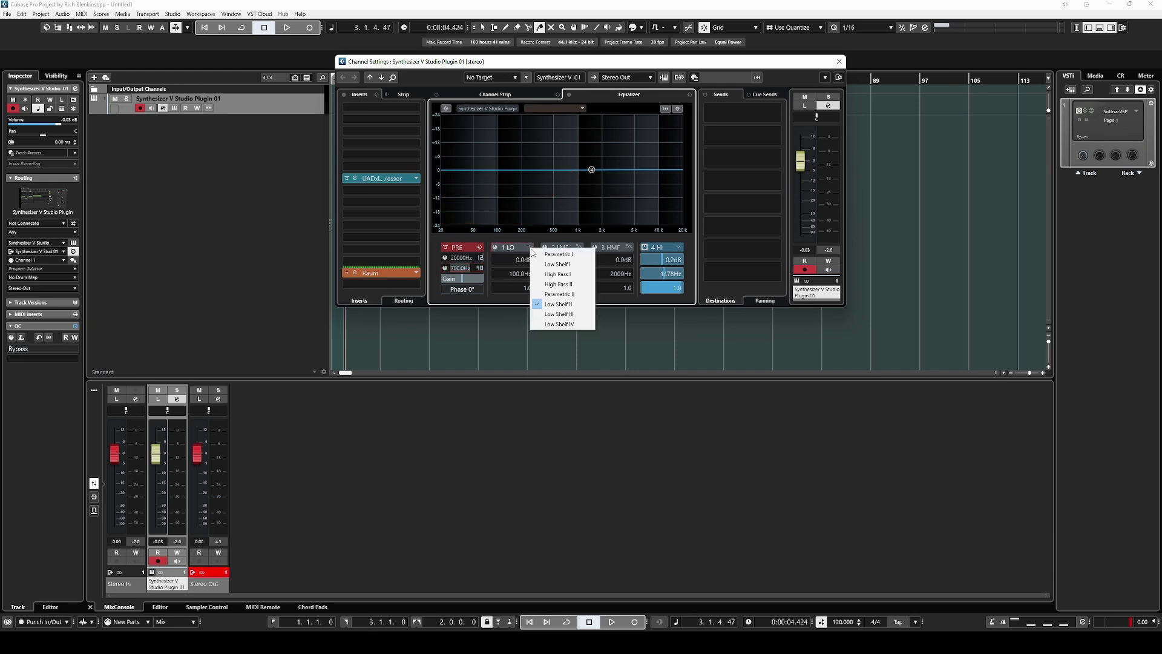
pyautogui.click(559, 305)
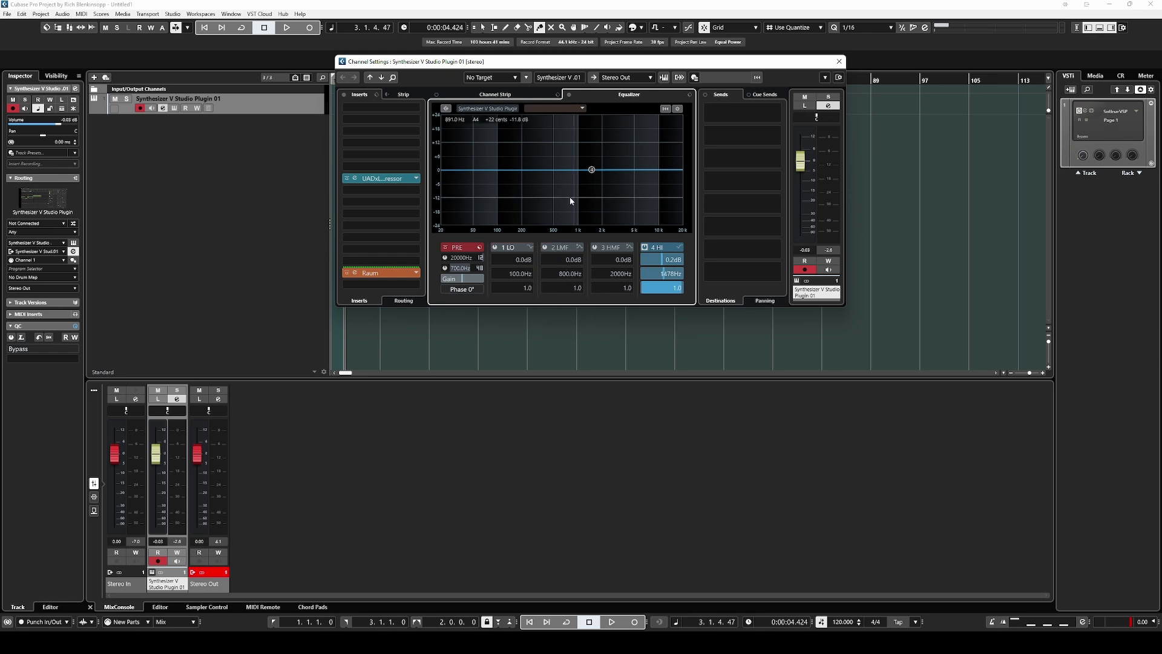
pyautogui.click(494, 247)
pyautogui.doubleClick(520, 273)
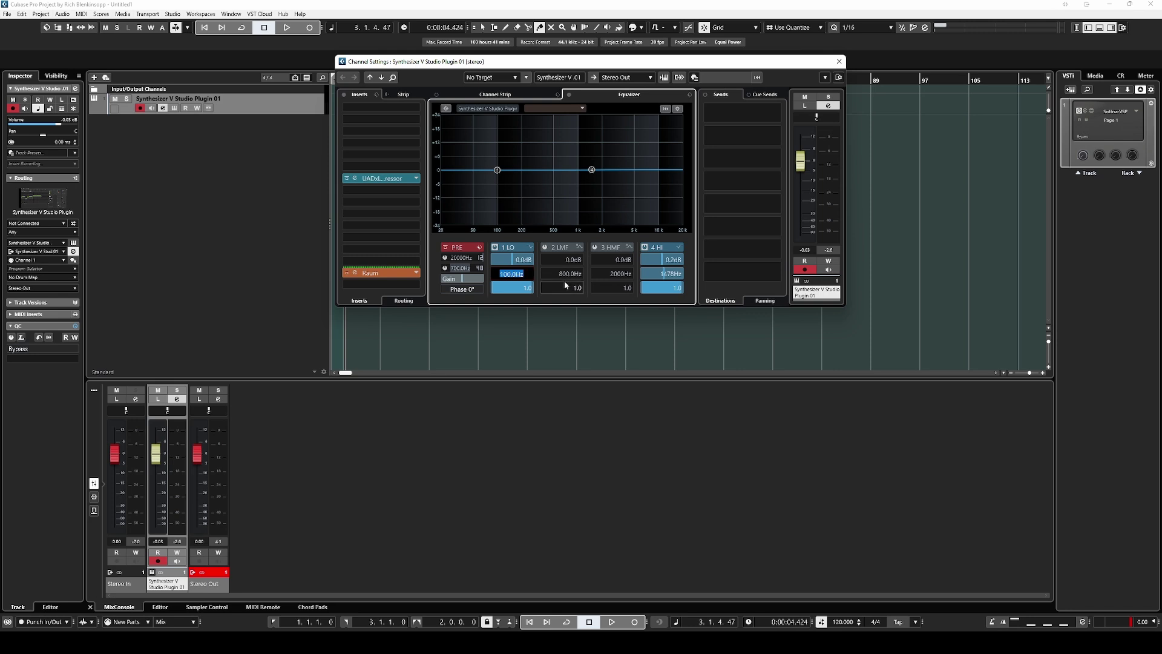
pyautogui.write('700')
pyautogui.press('Return')
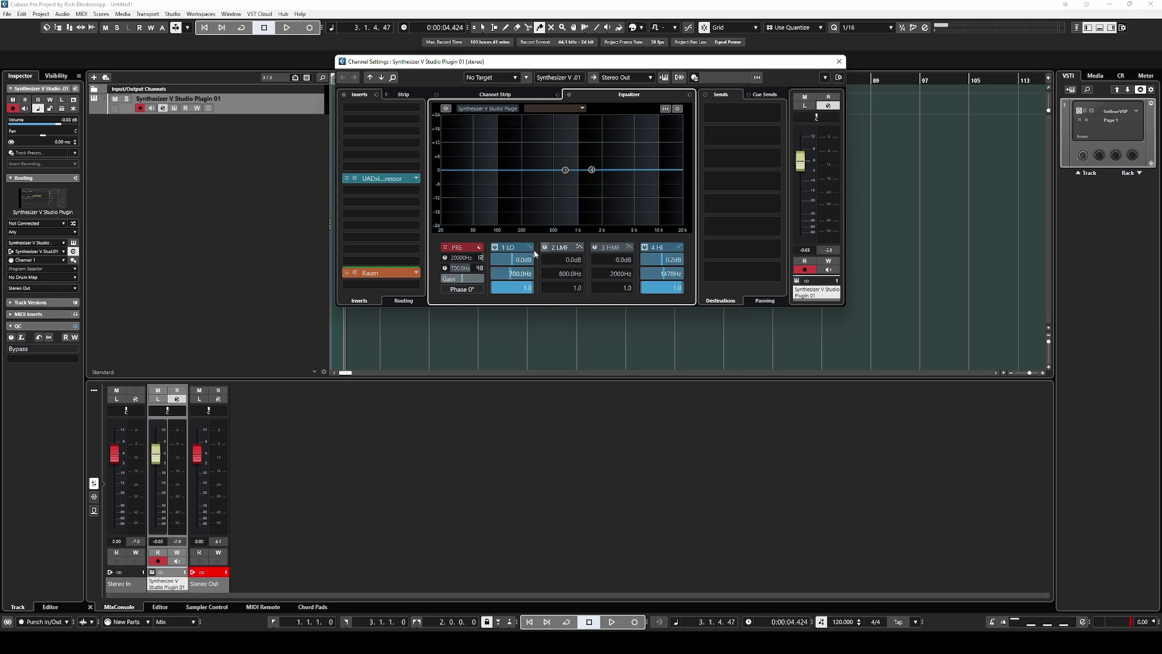
pyautogui.moveTo(503, 259); pyautogui.dragTo(492, 261)
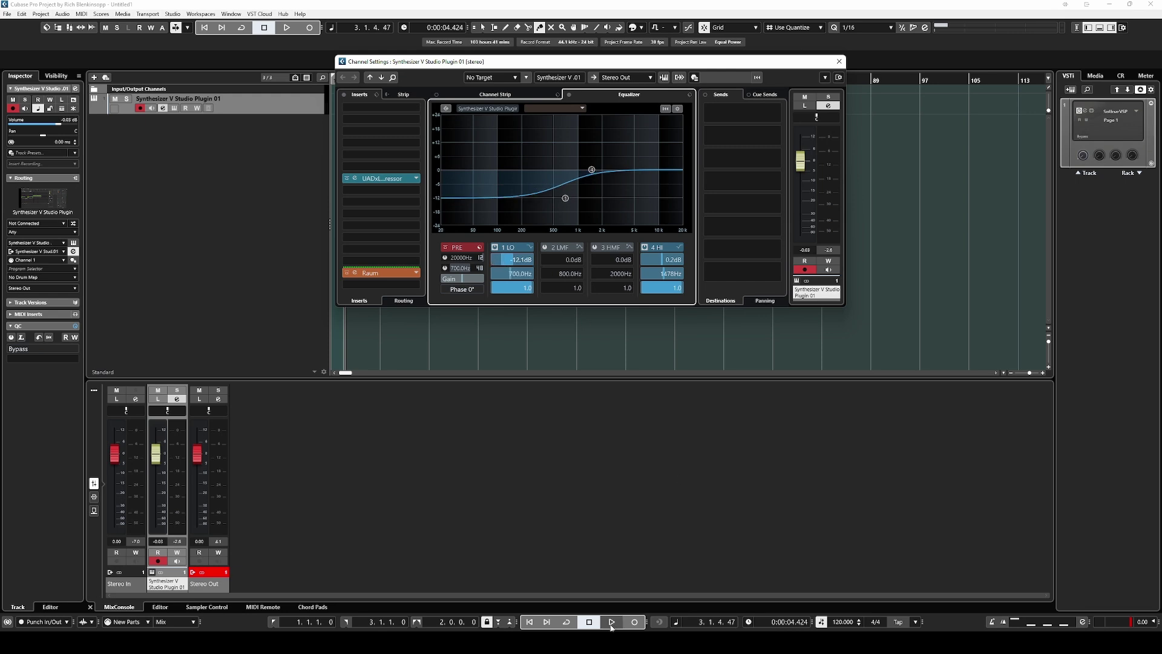
# Step: Play the phrase with the changed EQ and stop after the last note
pyautogui.click(589, 622)
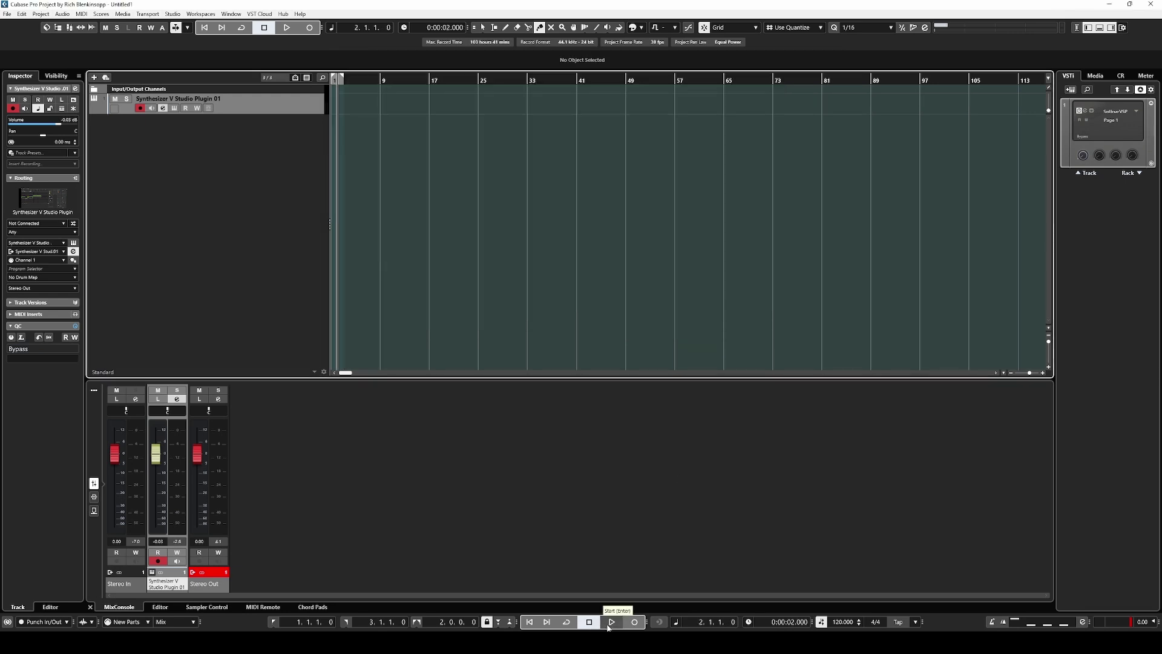
pyautogui.click(611, 624)
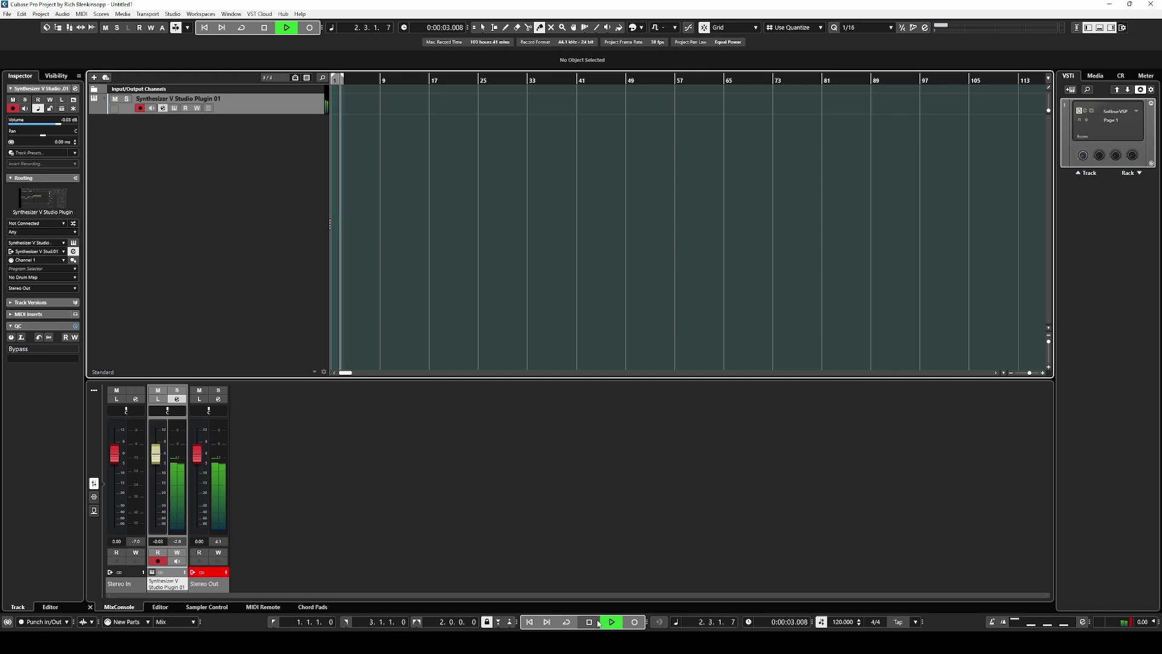
pyautogui.click(592, 624)
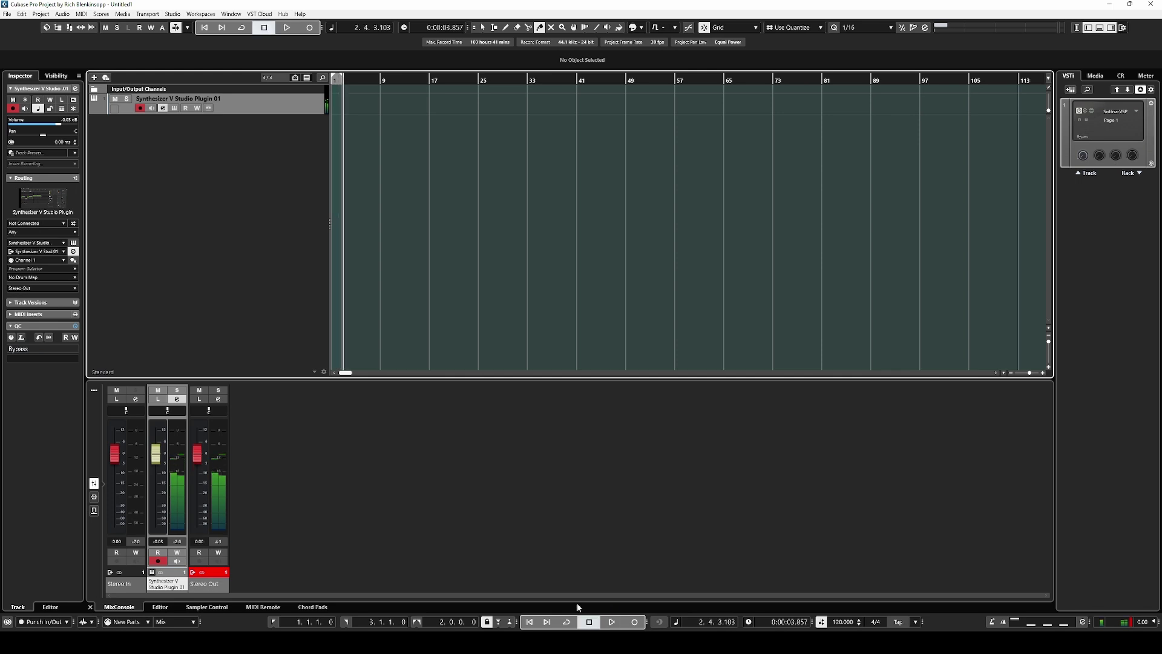
# Step: Clear the drawn pitch changes from all three notes in Synthesizer V and play the phrase
pyautogui.click(174, 109)
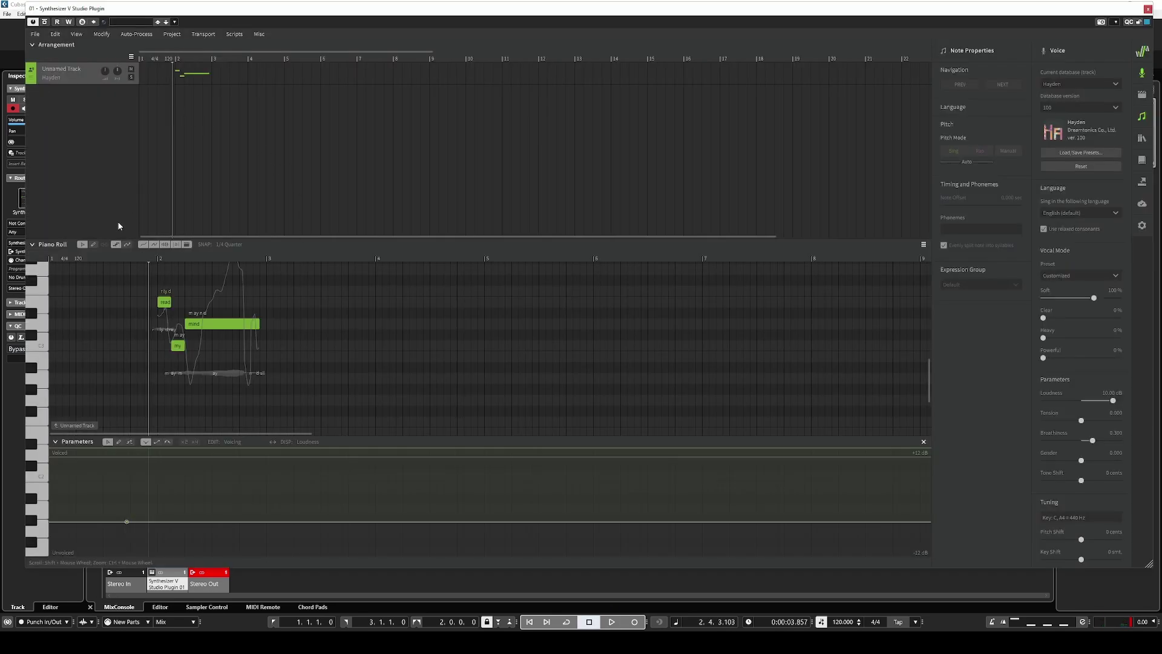
pyautogui.click(93, 244)
pyautogui.click(140, 292)
pyautogui.press('F1')
pyautogui.moveTo(336, 367); pyautogui.dragTo(157, 129)
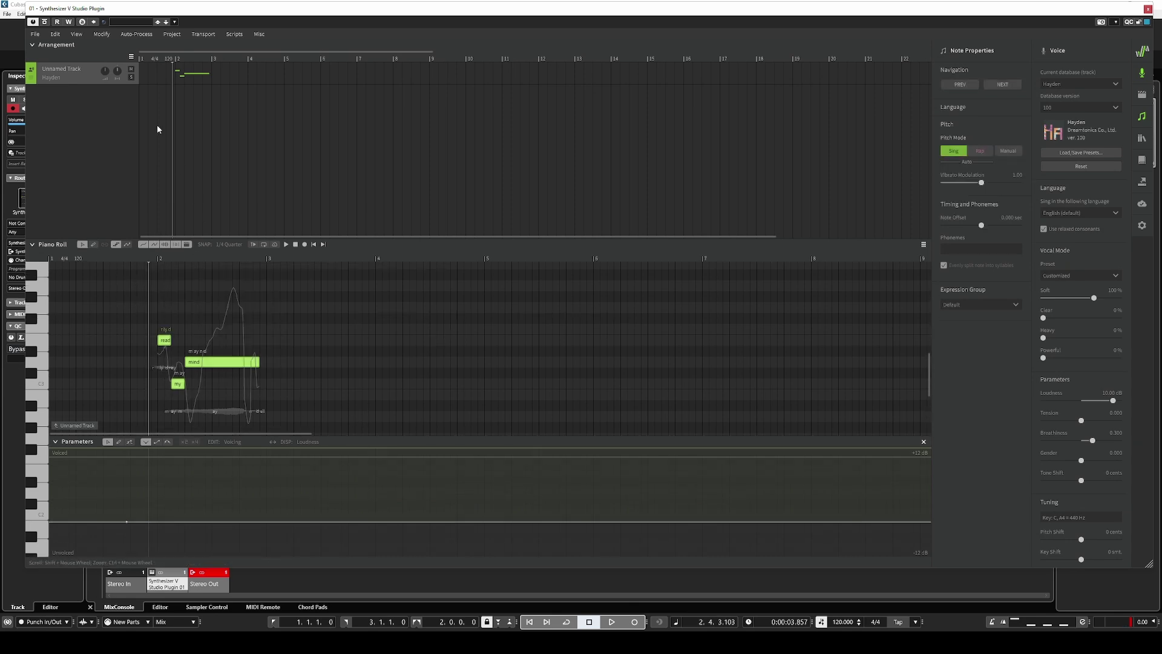
pyautogui.click(114, 36)
pyautogui.click(122, 107)
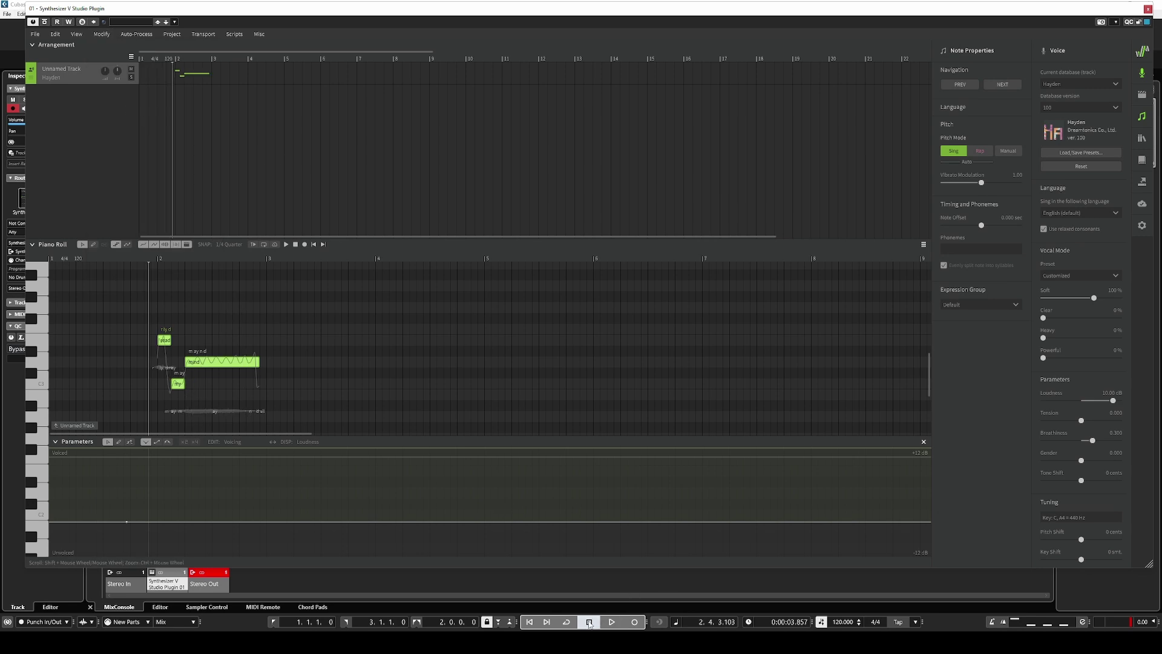
pyautogui.click(616, 621)
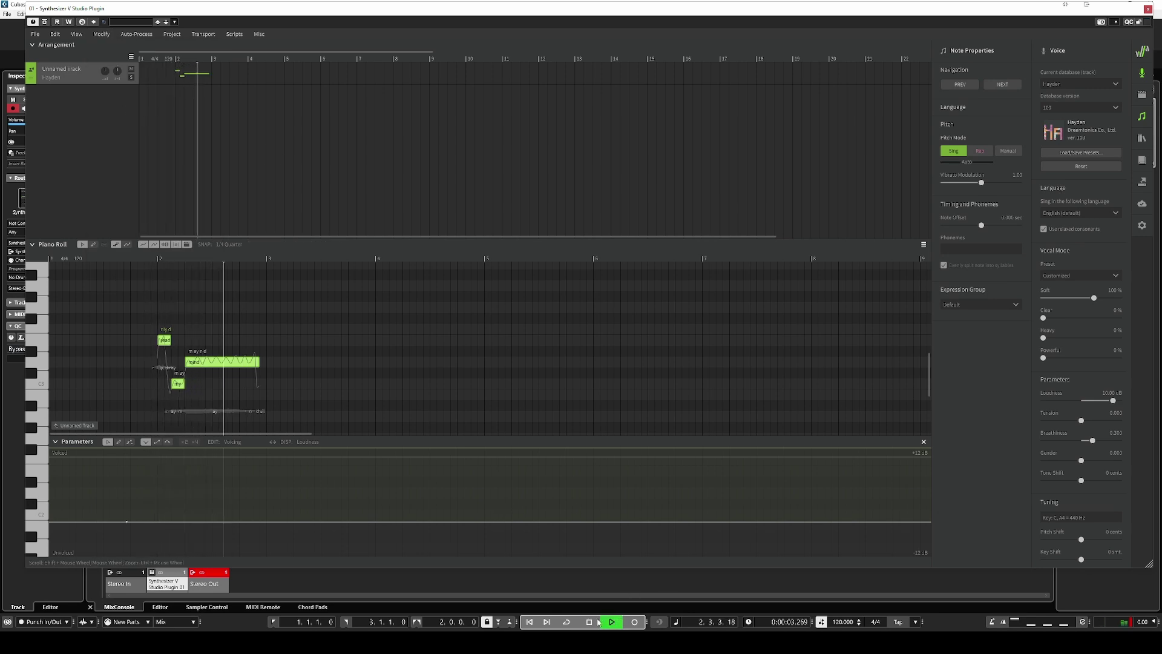
pyautogui.click(591, 622)
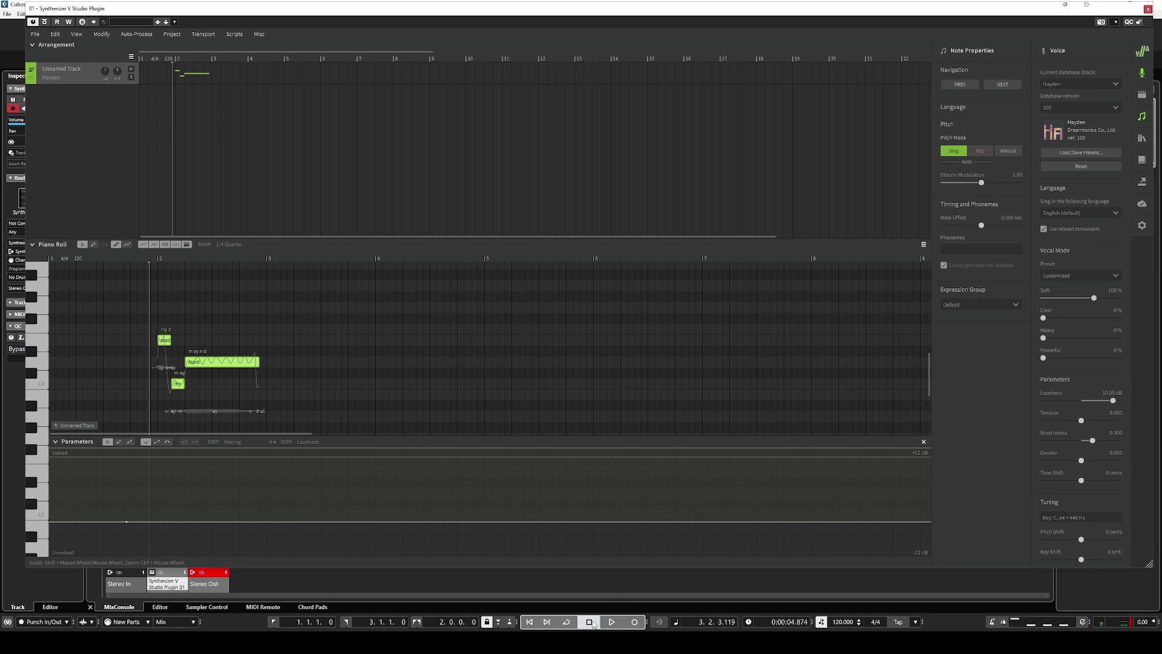
# Step: Draw five new notes after the first phrase, three short ones followed by a medium and a long one climbing in pitch
pyautogui.click(93, 244)
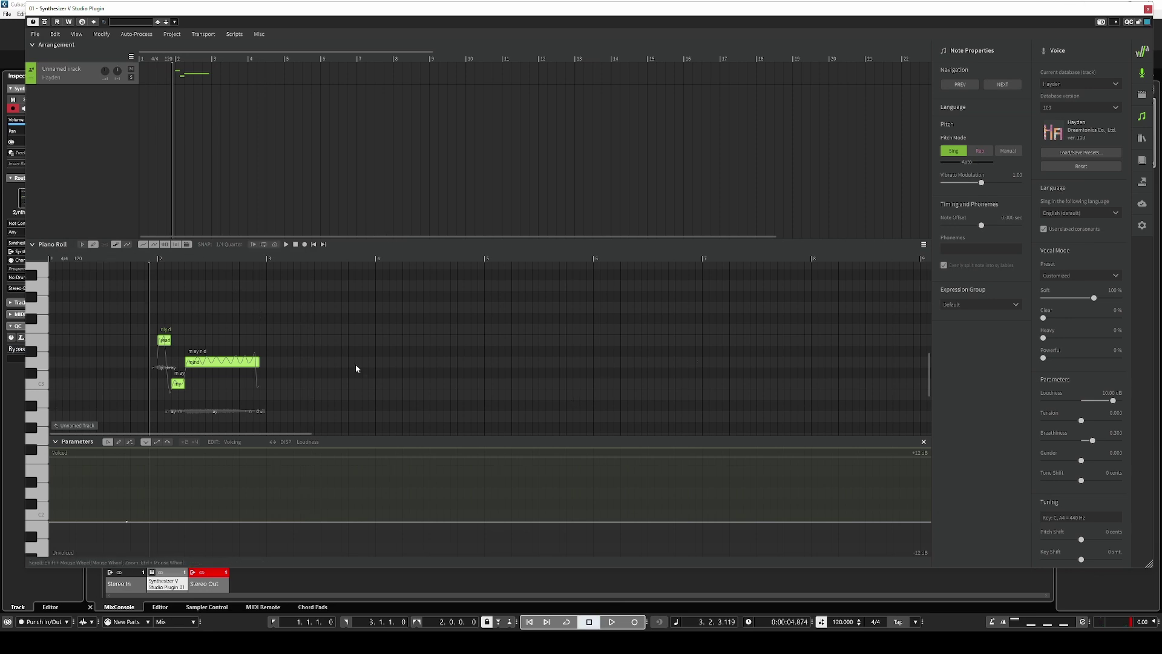
pyautogui.click(311, 383)
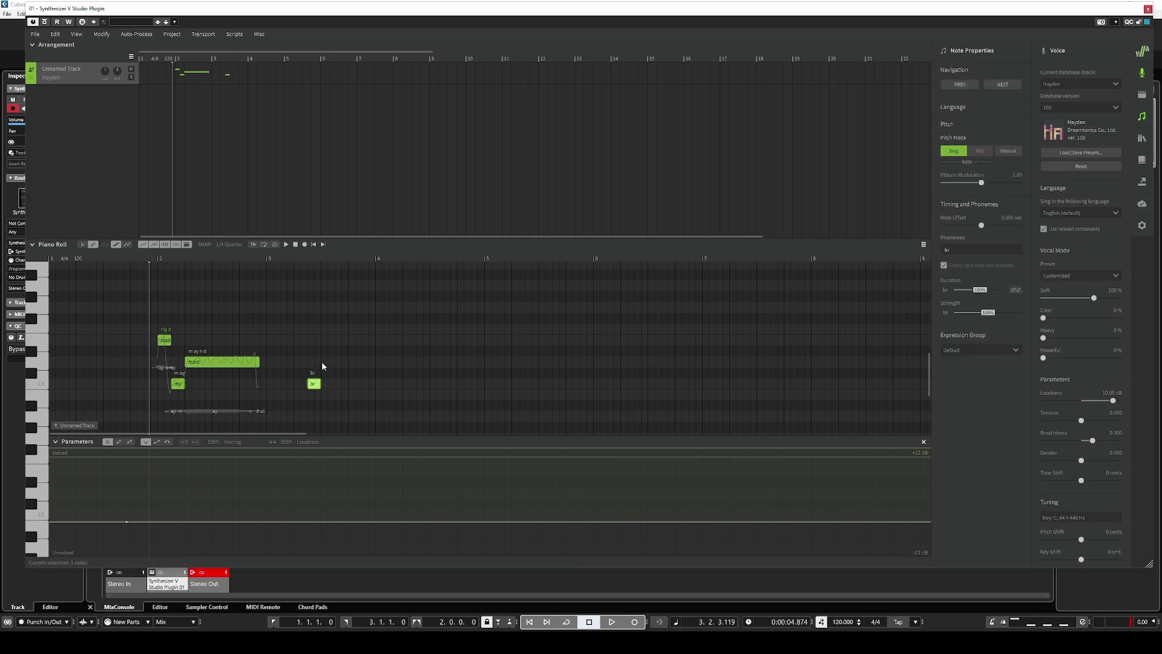
pyautogui.click(323, 361)
pyautogui.click(338, 385)
pyautogui.moveTo(349, 343)
pyautogui.mouseDown()
pyautogui.moveTo(391, 344)
pyautogui.moveTo(484, 307)
pyautogui.mouseUp()
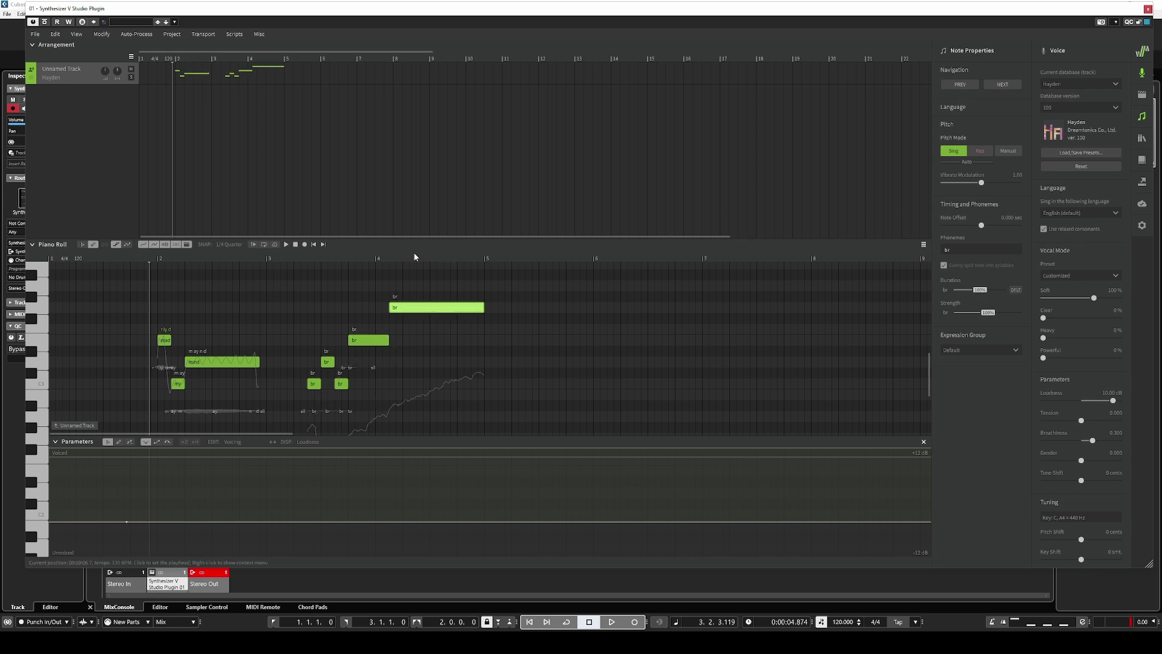
# Step: Select the five new notes and insert the lyrics "to understand + + me"
pyautogui.click(82, 244)
pyautogui.moveTo(306, 282); pyautogui.dragTo(554, 416)
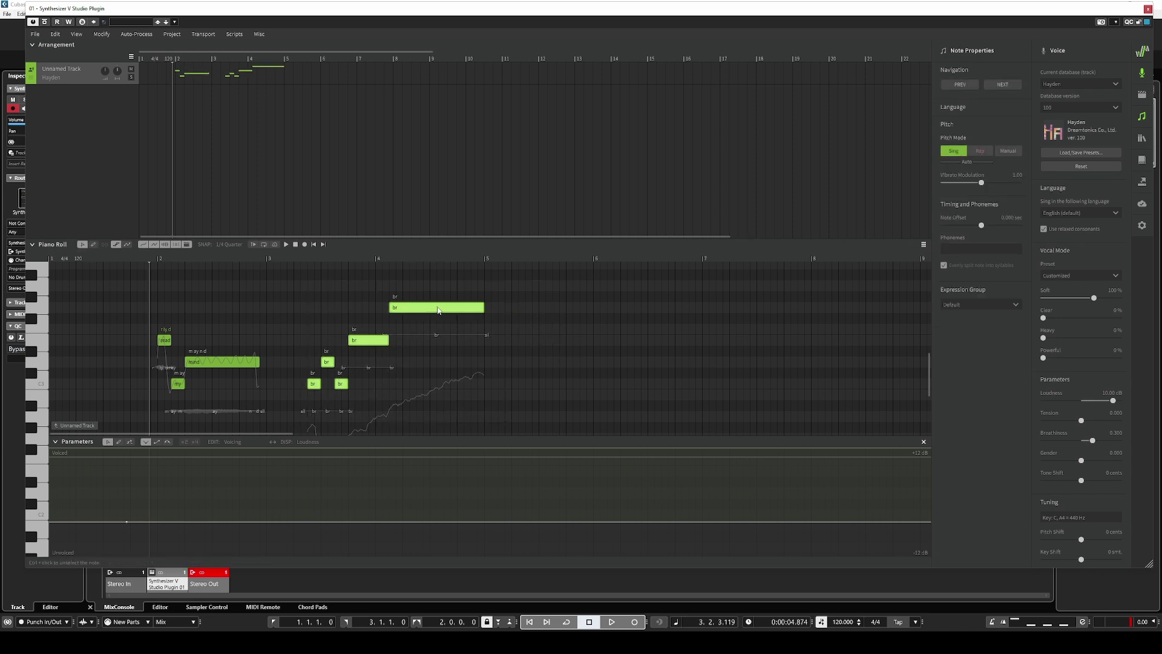
pyautogui.rightClick(438, 310)
pyautogui.click(470, 336)
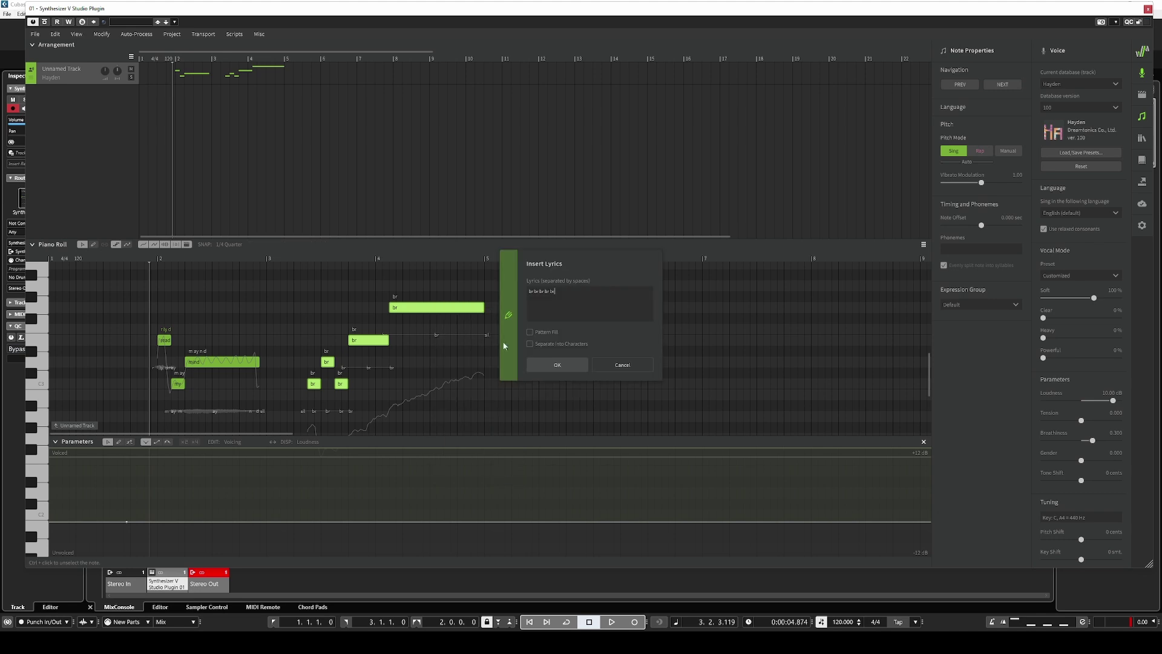
pyautogui.write('to understand + + me')
pyautogui.click(550, 370)
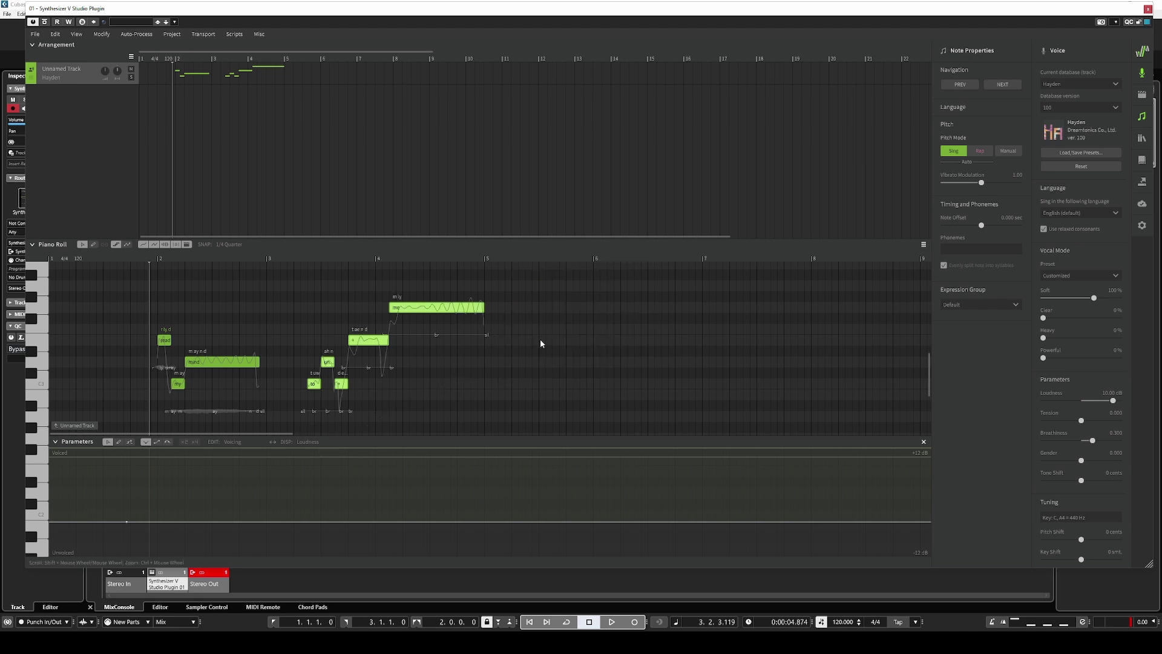
# Step: Draw a Voicing curve climbing to Voiced across the new notes, without a drop at its end, and play both phrases
pyautogui.click(590, 623)
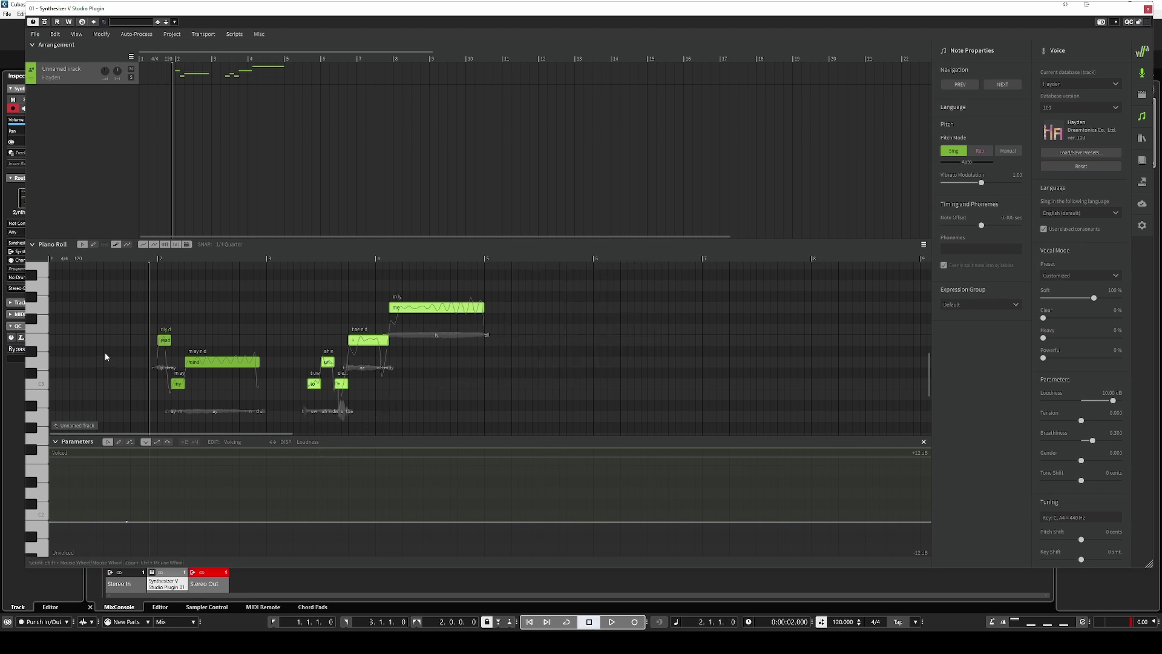
pyautogui.click(129, 442)
pyautogui.moveTo(330, 502); pyautogui.dragTo(464, 454)
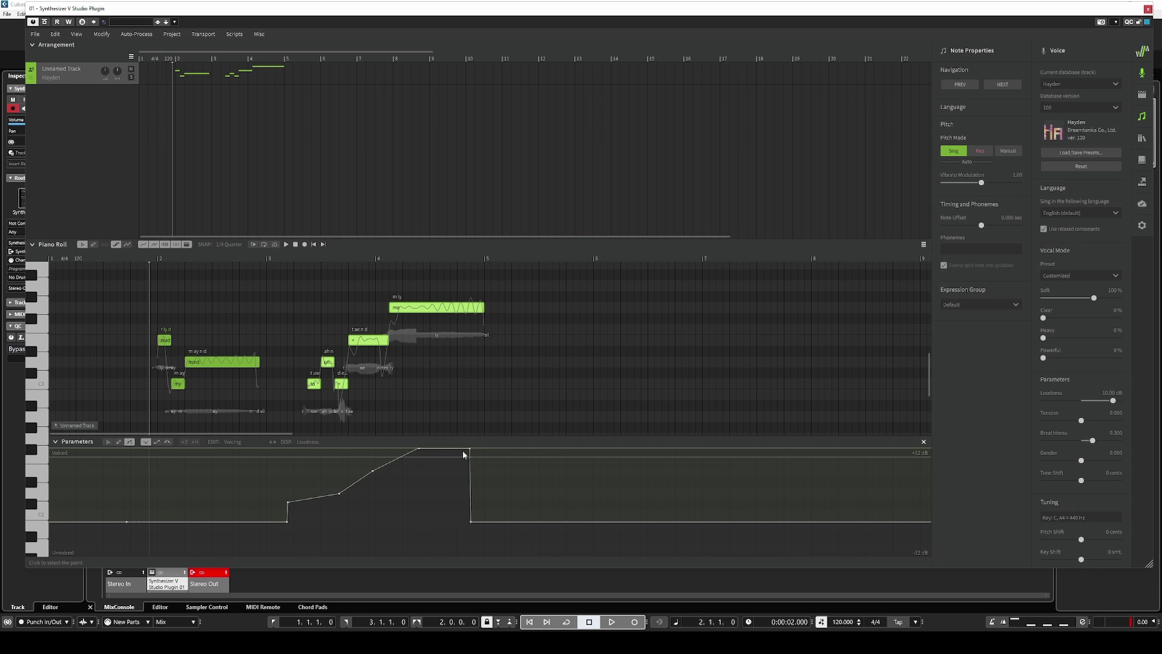
pyautogui.click(108, 442)
pyautogui.moveTo(500, 540); pyautogui.dragTo(457, 509)
pyautogui.press('Delete')
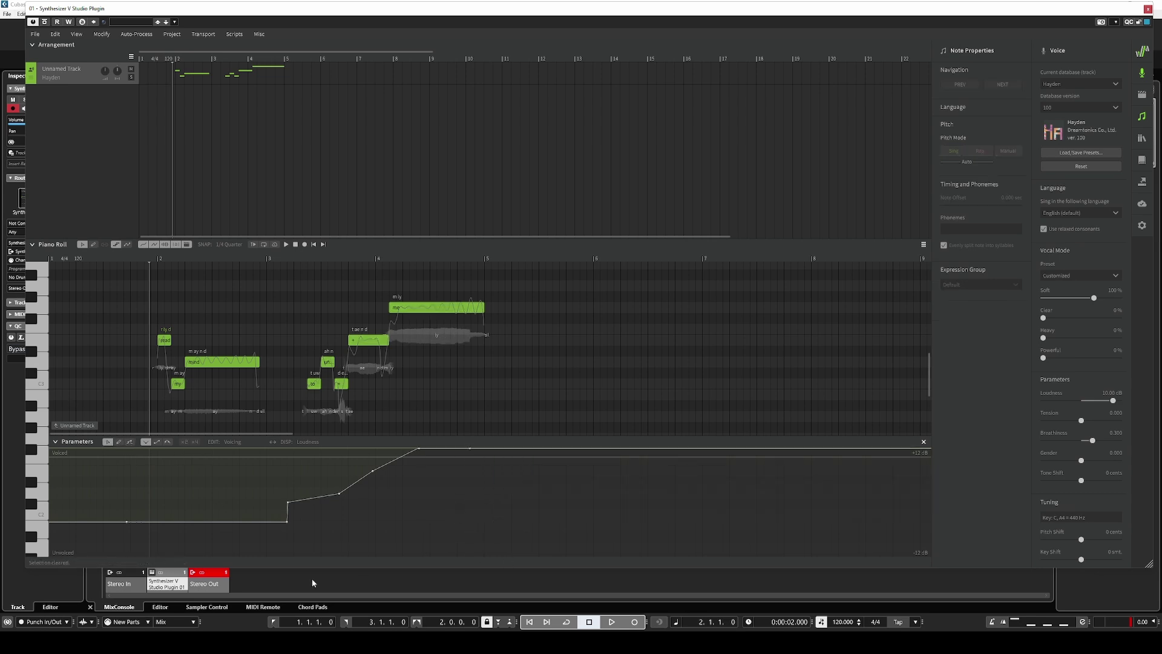
pyautogui.click(612, 623)
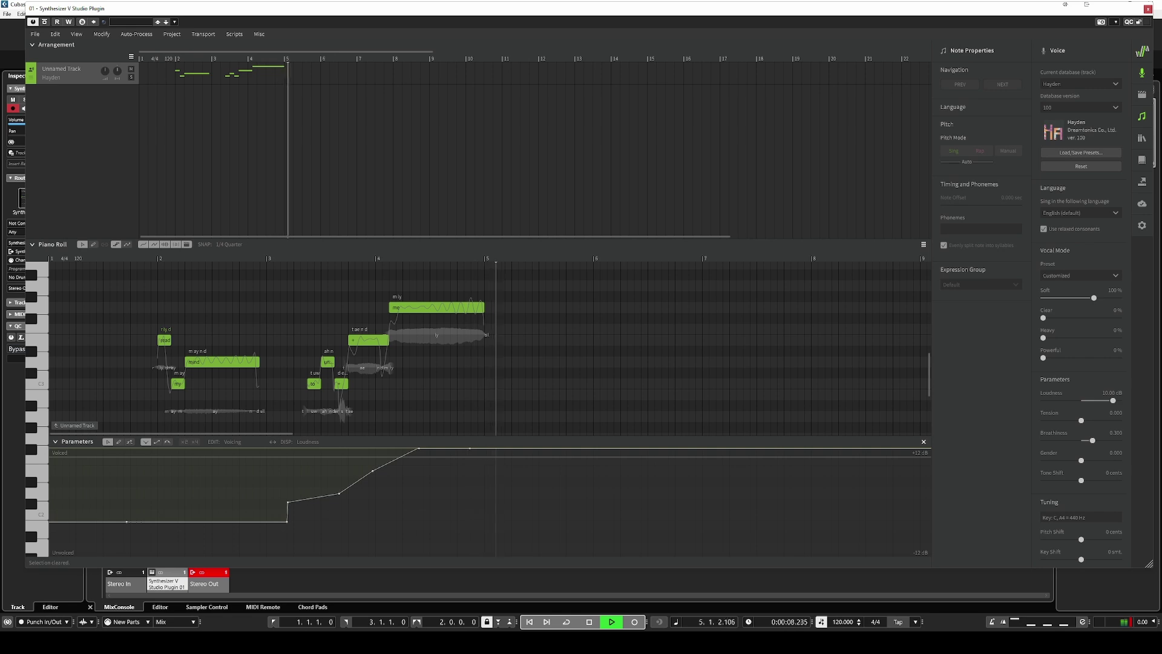
pyautogui.press('space')
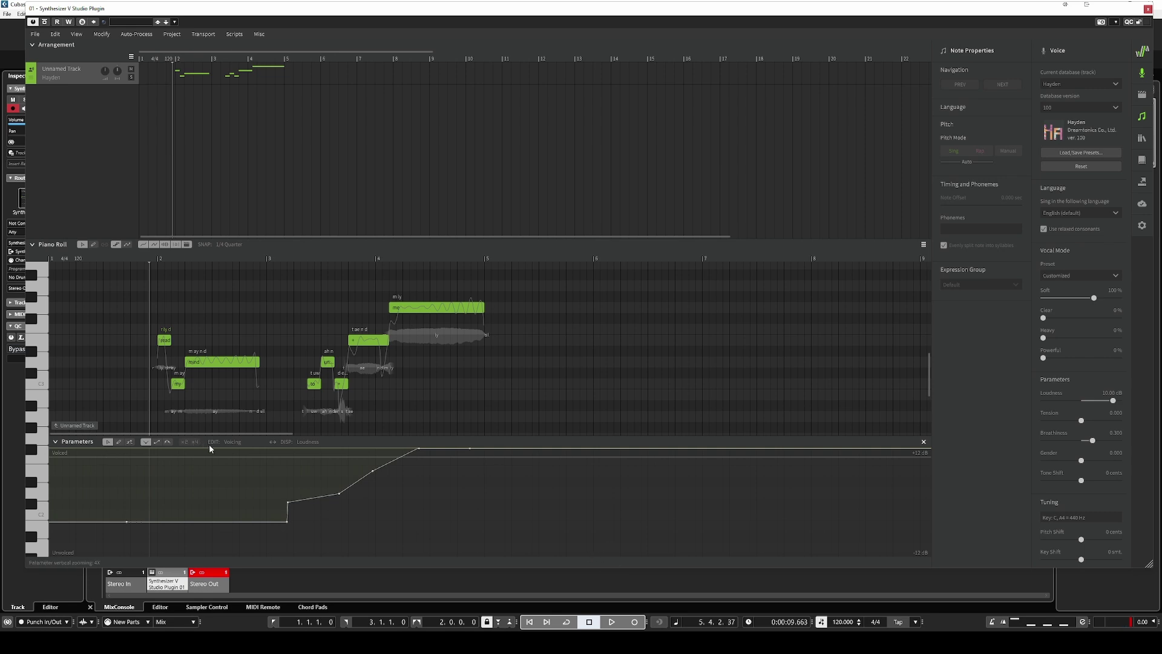
# Step: Draw a Breathiness curve that falls gradually from the end of the first phrase to just beyond the last note
pyautogui.click(232, 442)
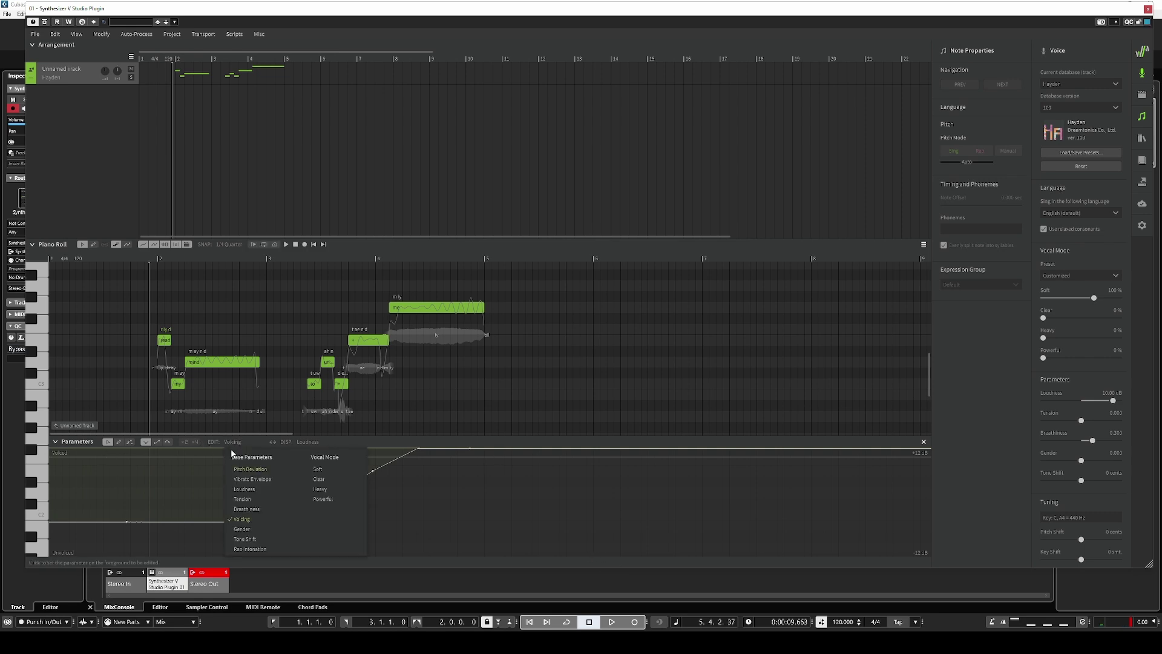
pyautogui.click(285, 506)
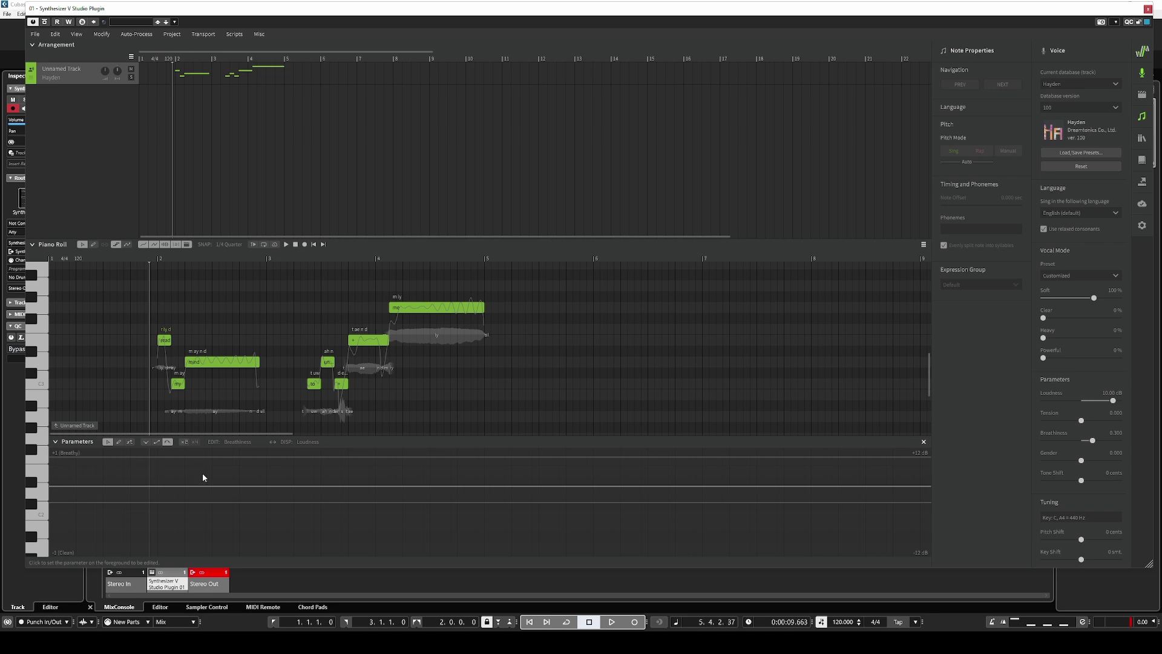
pyautogui.click(146, 441)
pyautogui.click(303, 501)
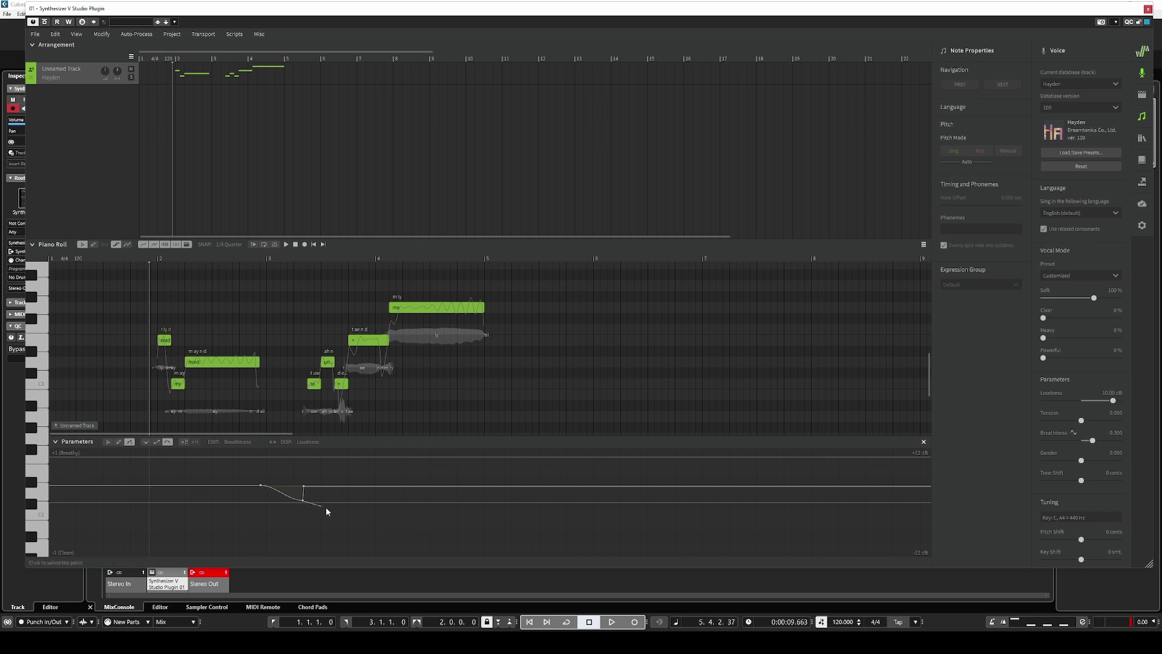
pyautogui.click(371, 526)
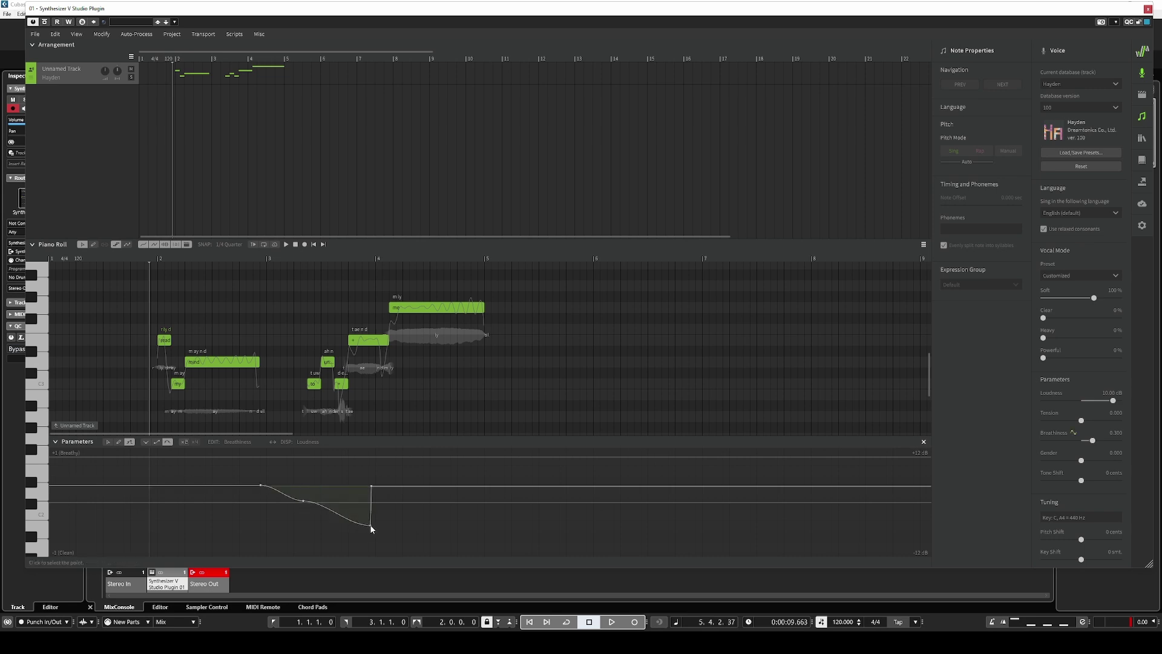
pyautogui.click(524, 535)
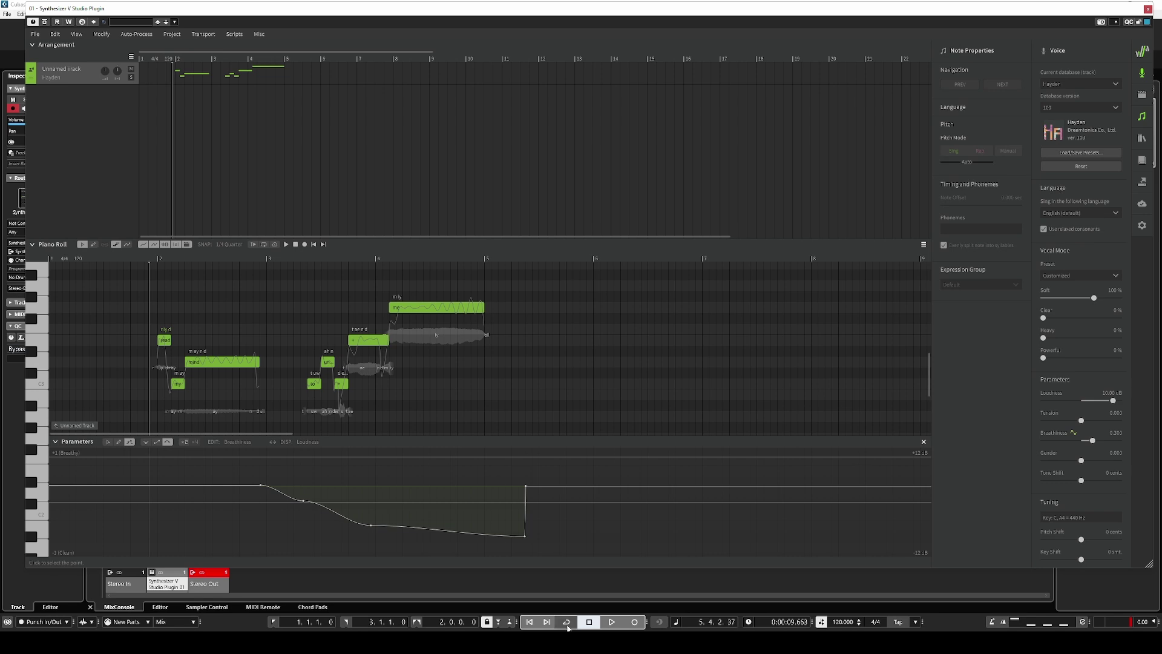
# Step: Play both phrases with the reduced breathiness, close the Synthesizer V window and stop playback
pyautogui.click(611, 622)
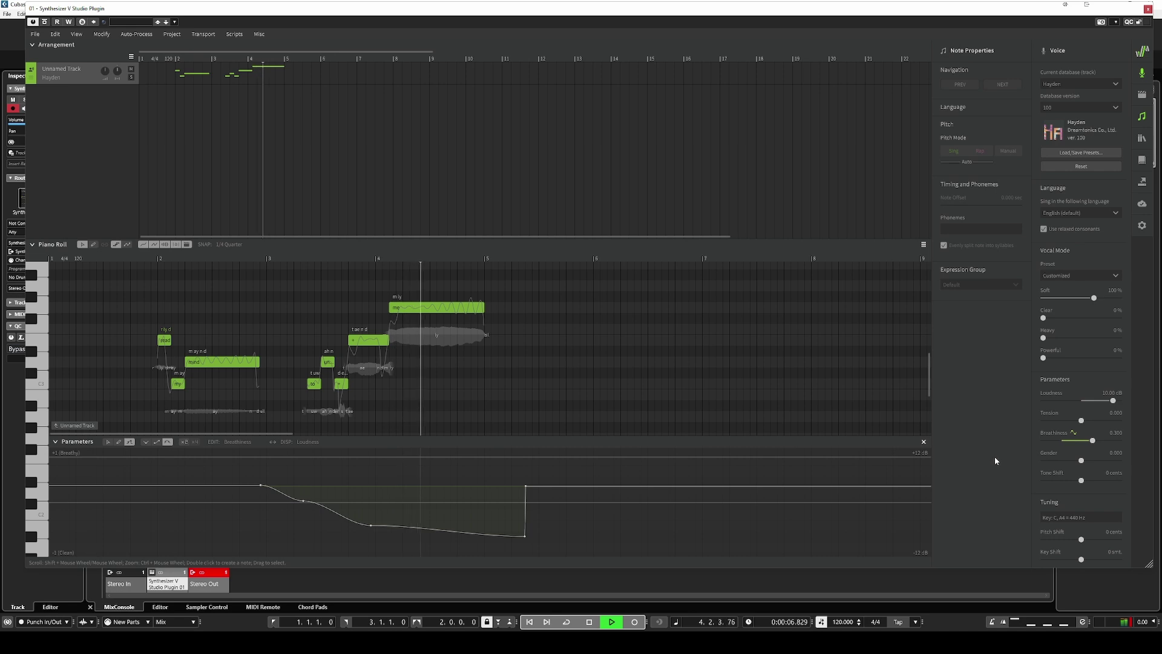
pyautogui.press('Escape')
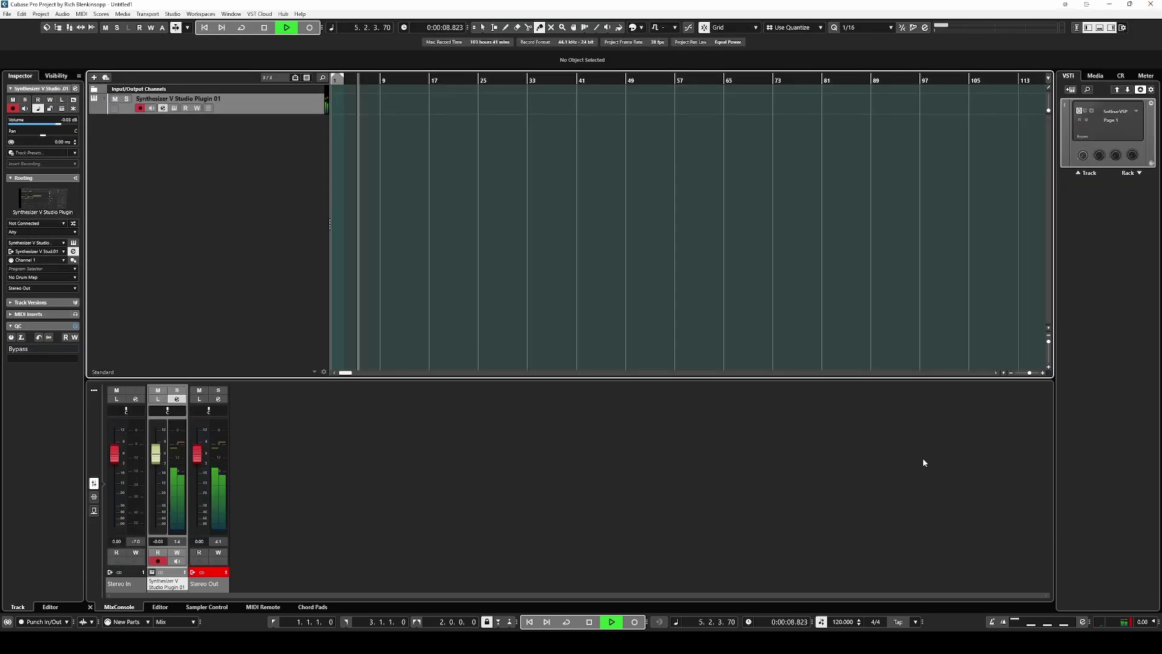
pyautogui.press('space')
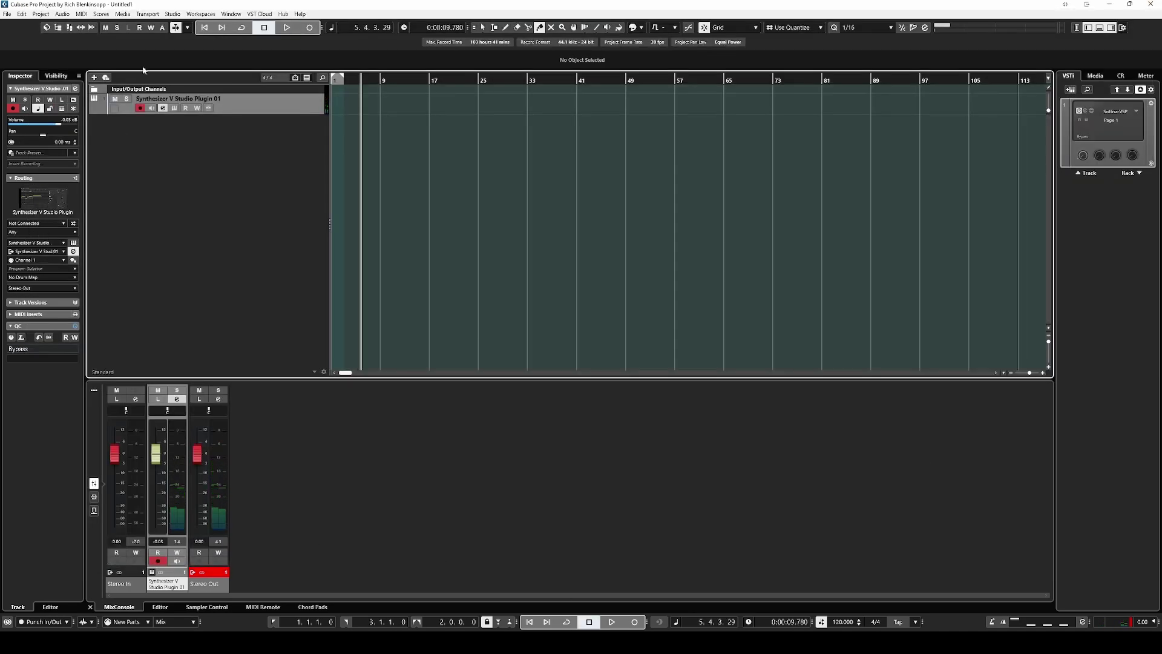
# Step: Adjust the Diffusion and Mix of the Raum reverb on the Synthesizer V channel and play the phrases
pyautogui.click(162, 107)
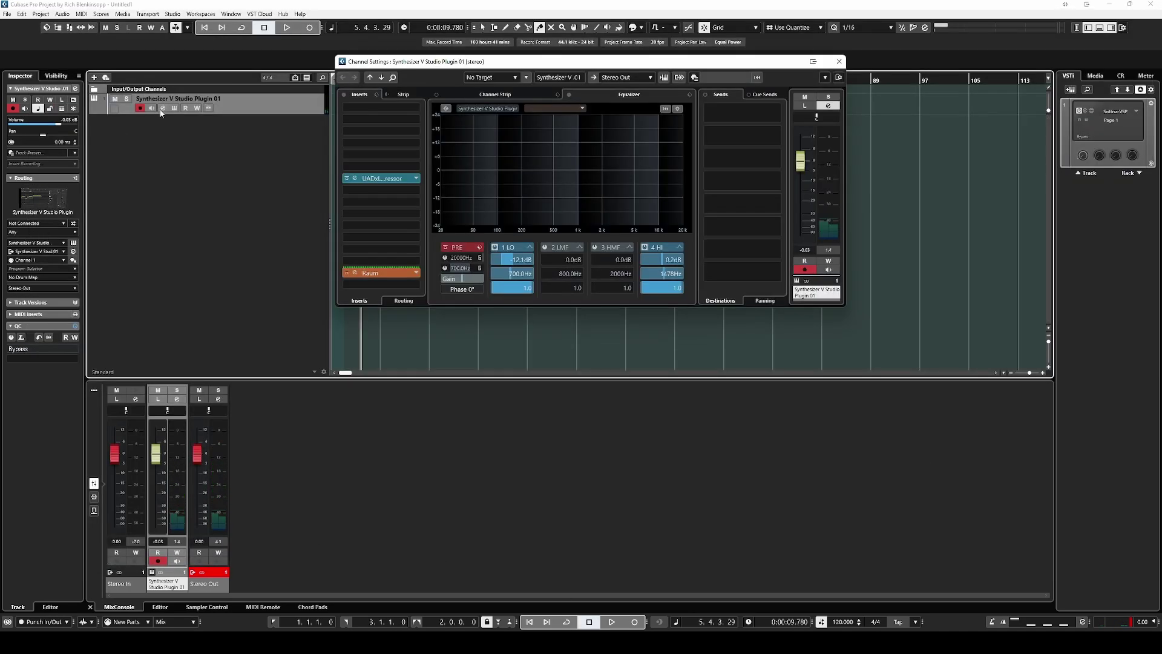
pyautogui.click(379, 276)
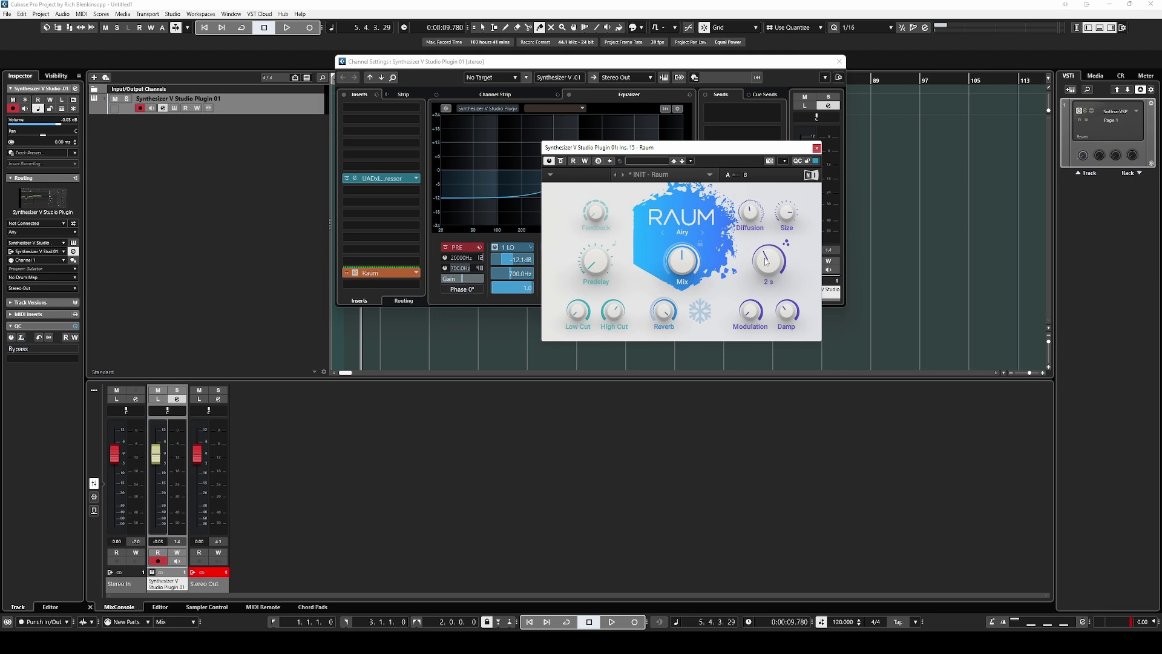
pyautogui.moveTo(750, 218)
pyautogui.moveTo(677, 270)
pyautogui.press('Escape')
pyautogui.press('space')
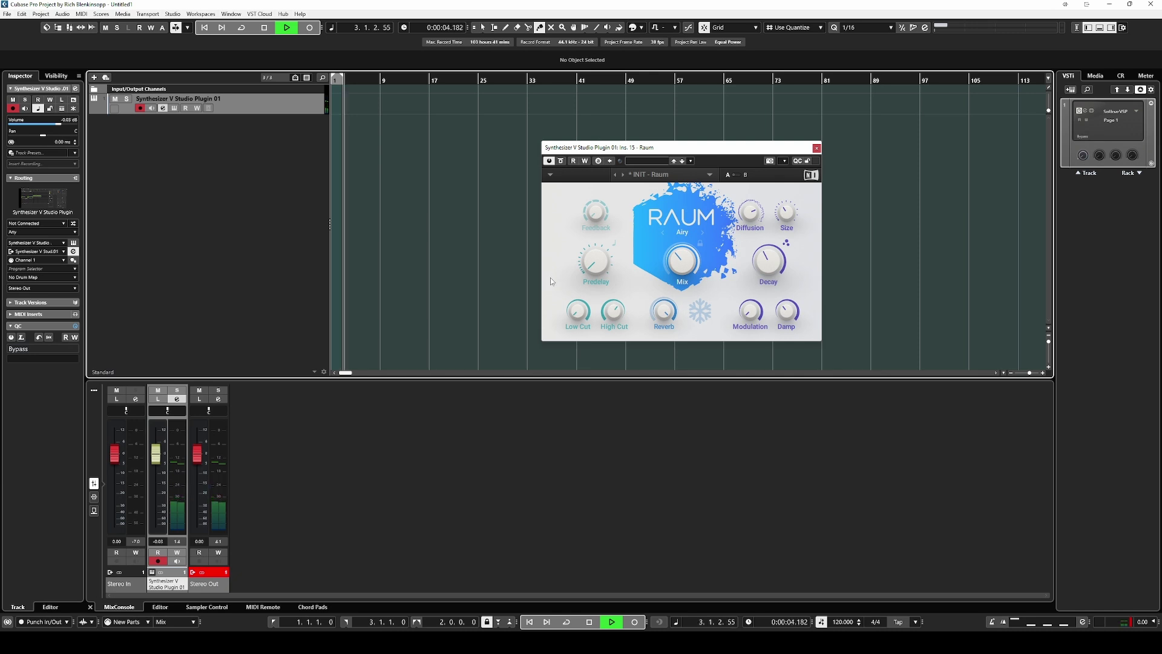
pyautogui.click(591, 624)
# Step: Change the track's voice in Synthesizer V to Sheena and play both phrases
pyautogui.click(176, 108)
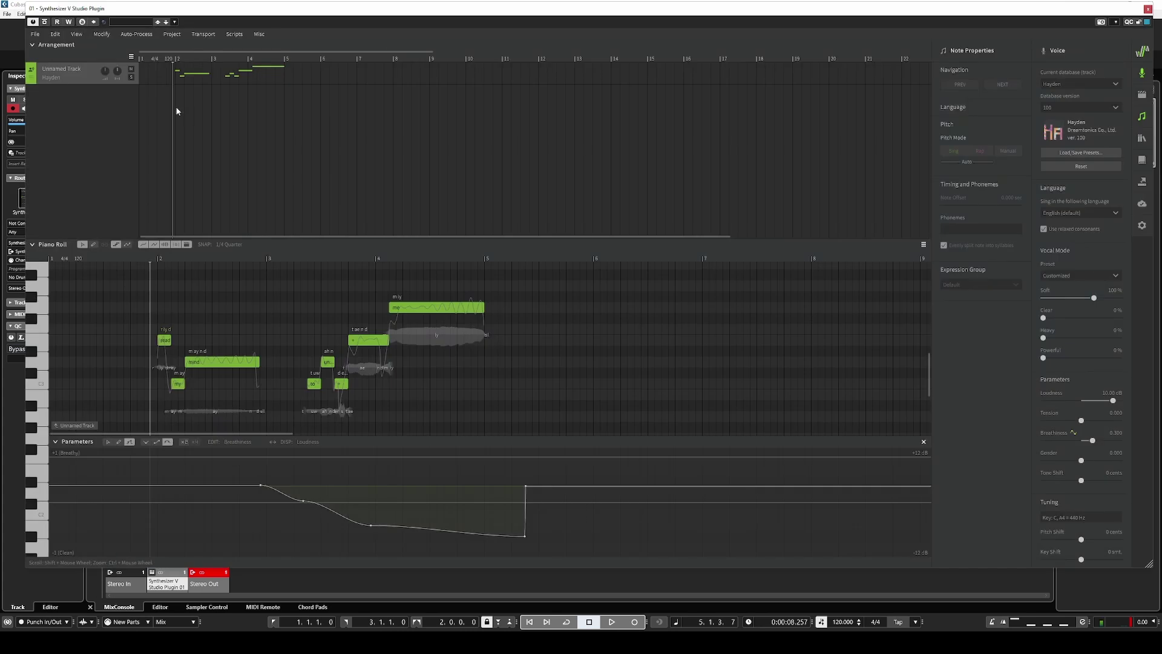
pyautogui.click(53, 79)
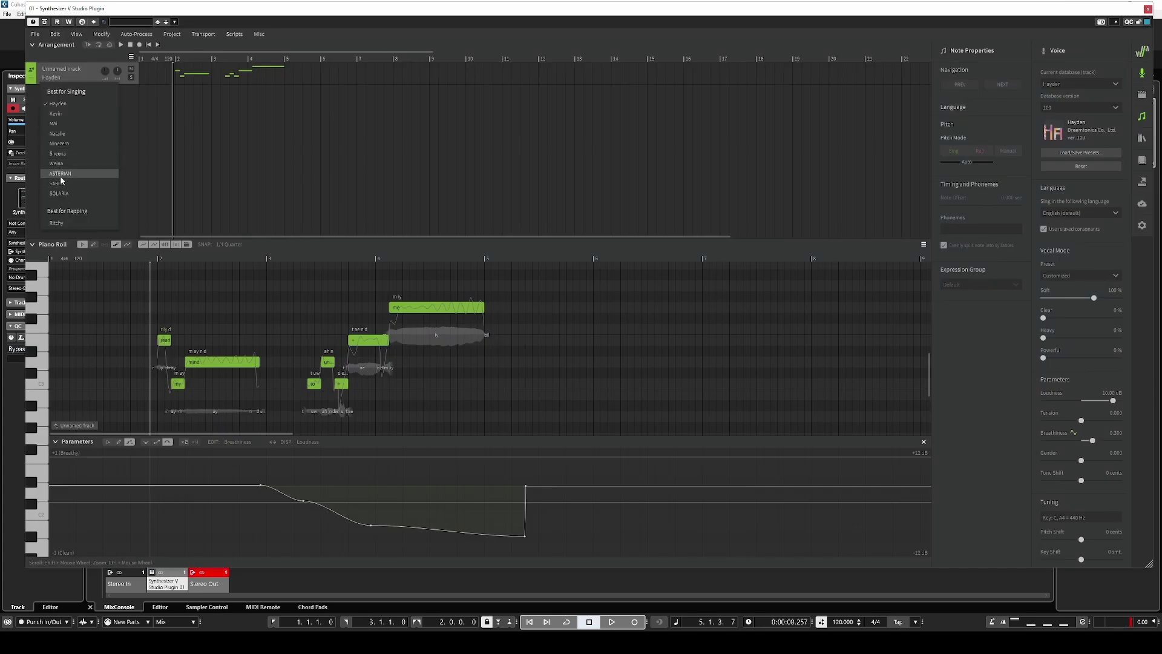
pyautogui.click(60, 156)
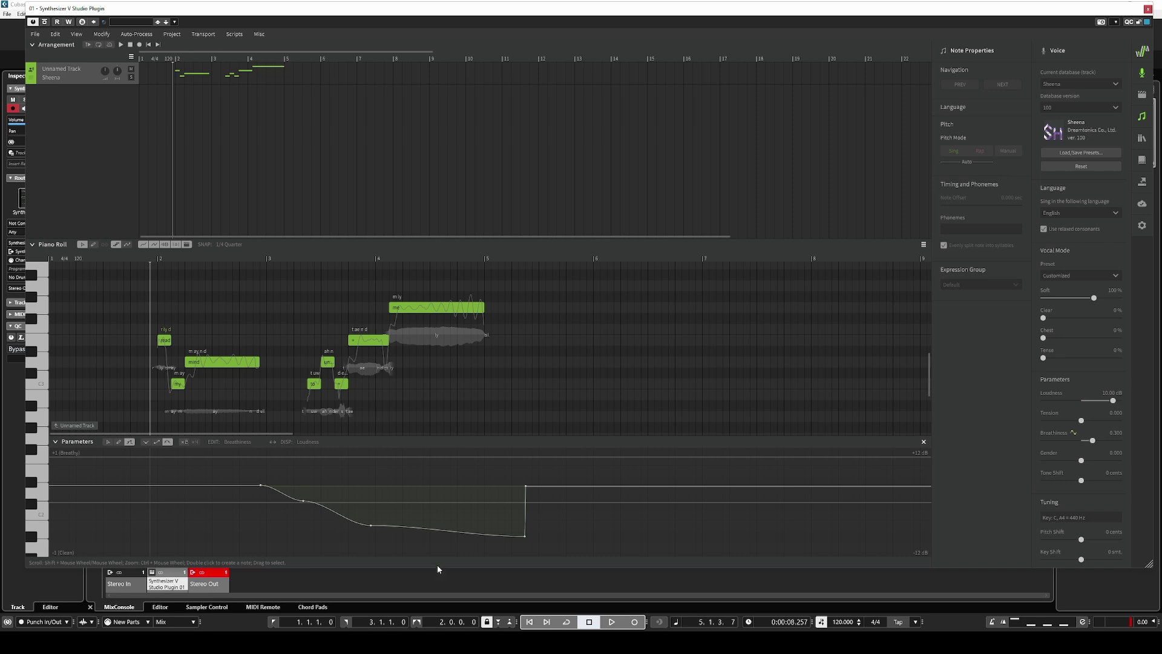
pyautogui.click(589, 622)
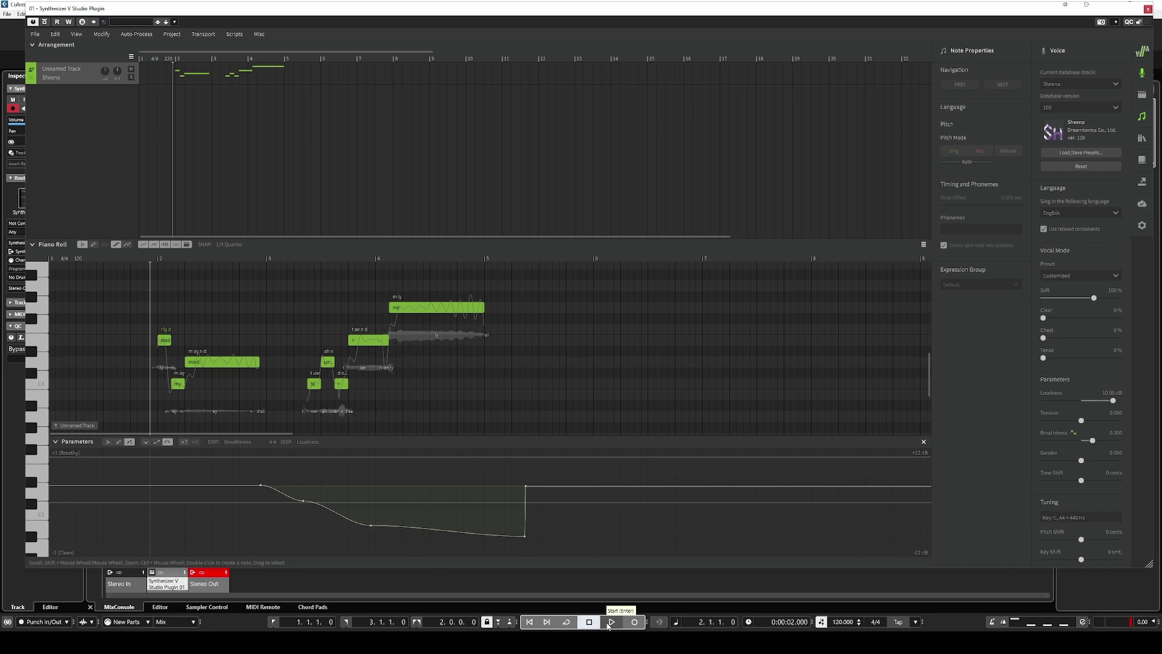
pyautogui.click(610, 622)
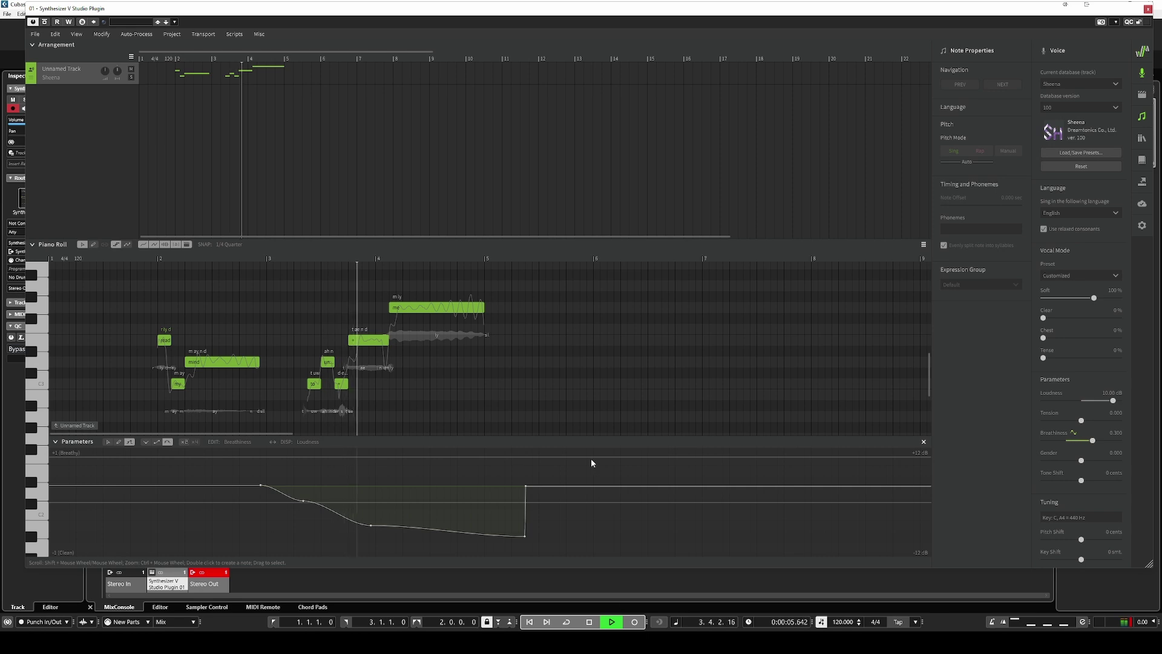
pyautogui.click(590, 623)
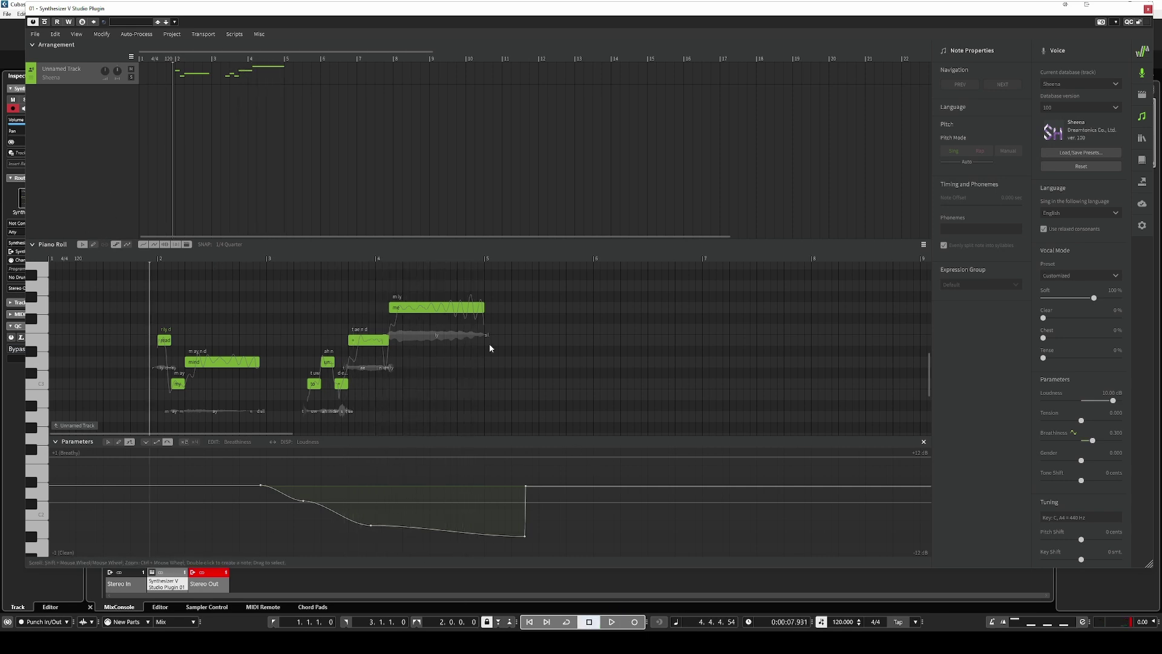
# Step: Transpose all the notes up by about eight semitones and play both phrases
pyautogui.moveTo(533, 416); pyautogui.dragTo(76, 236)
pyautogui.moveTo(168, 381); pyautogui.dragTo(168, 296)
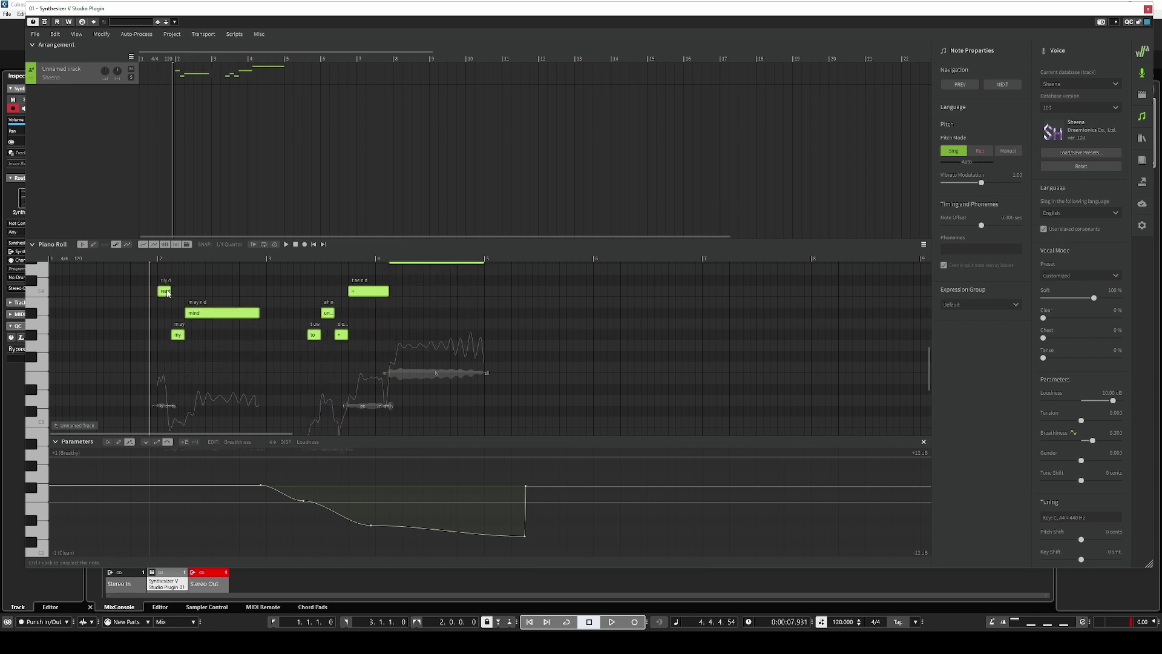
pyautogui.press('space')
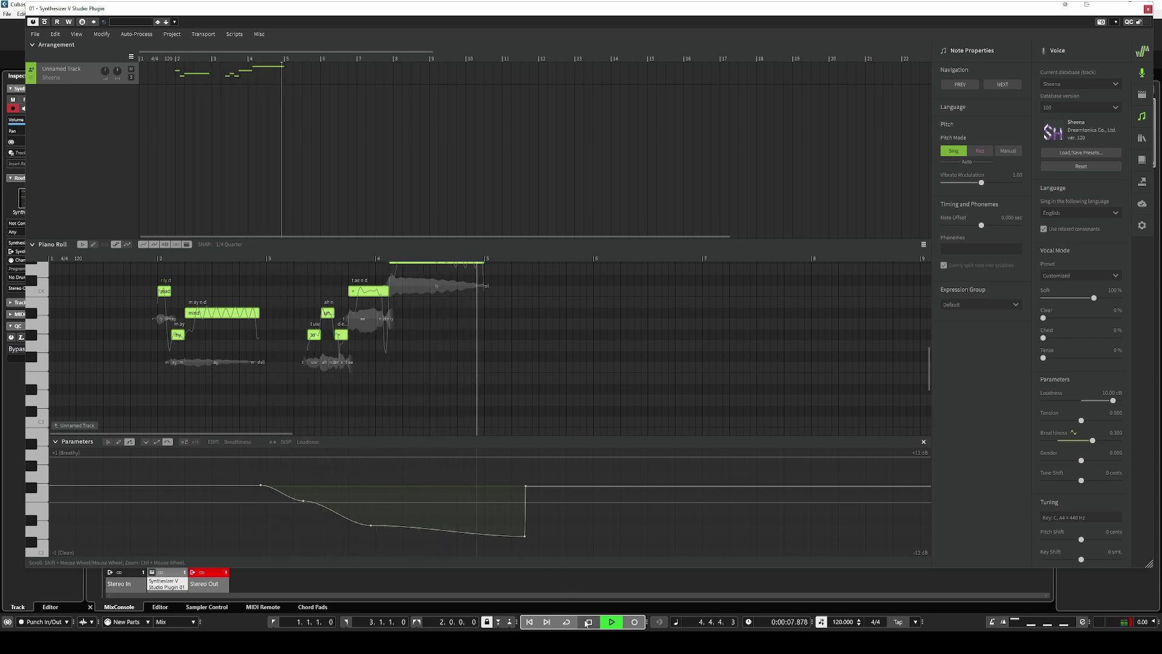
pyautogui.press('space')
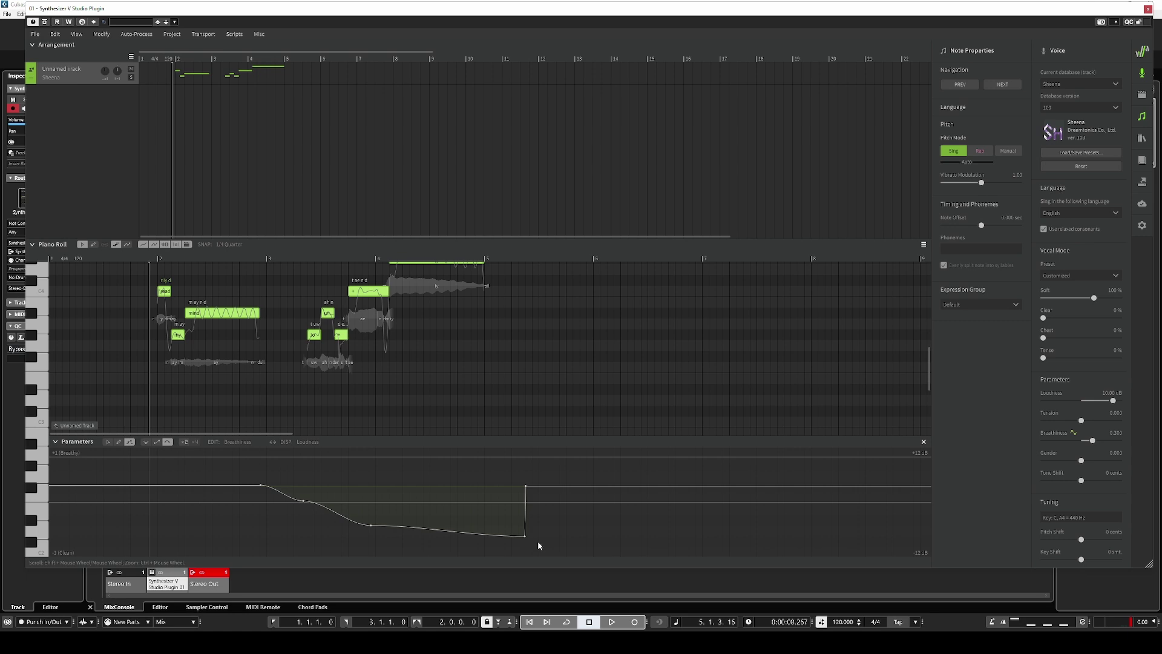
# Step: Remove the low end point of the Breathiness curve and raise its last point to about +1 (Breathy) near the final note's end
pyautogui.moveTo(539, 545); pyautogui.dragTo(509, 529)
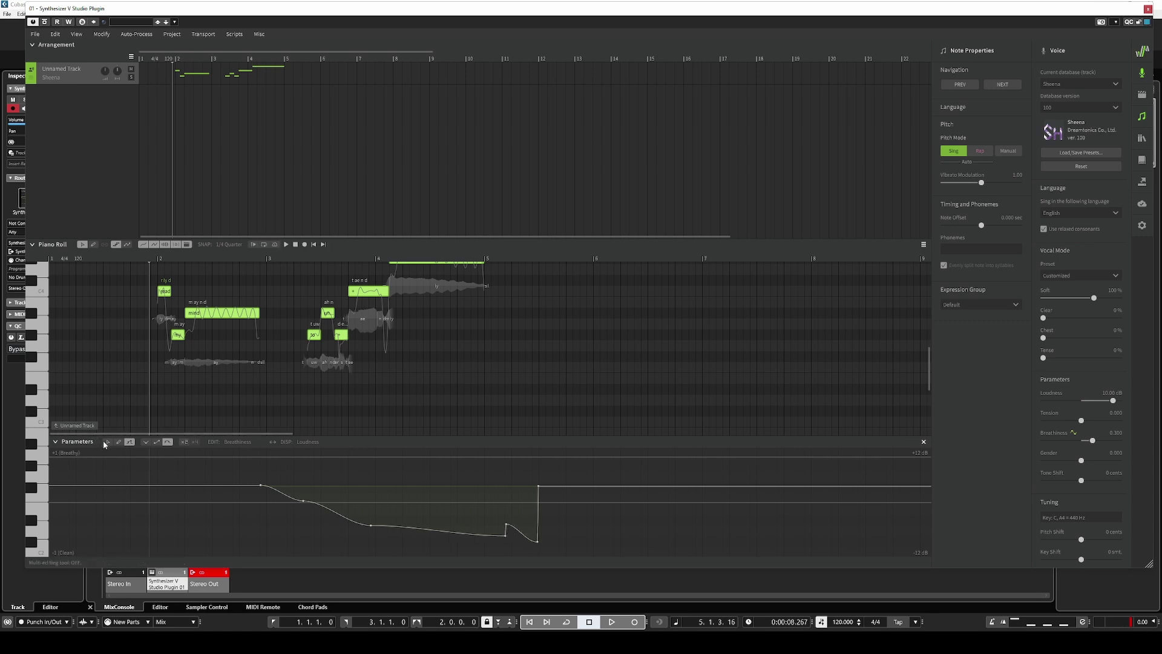
pyautogui.hotkey('ctrl', 'z')
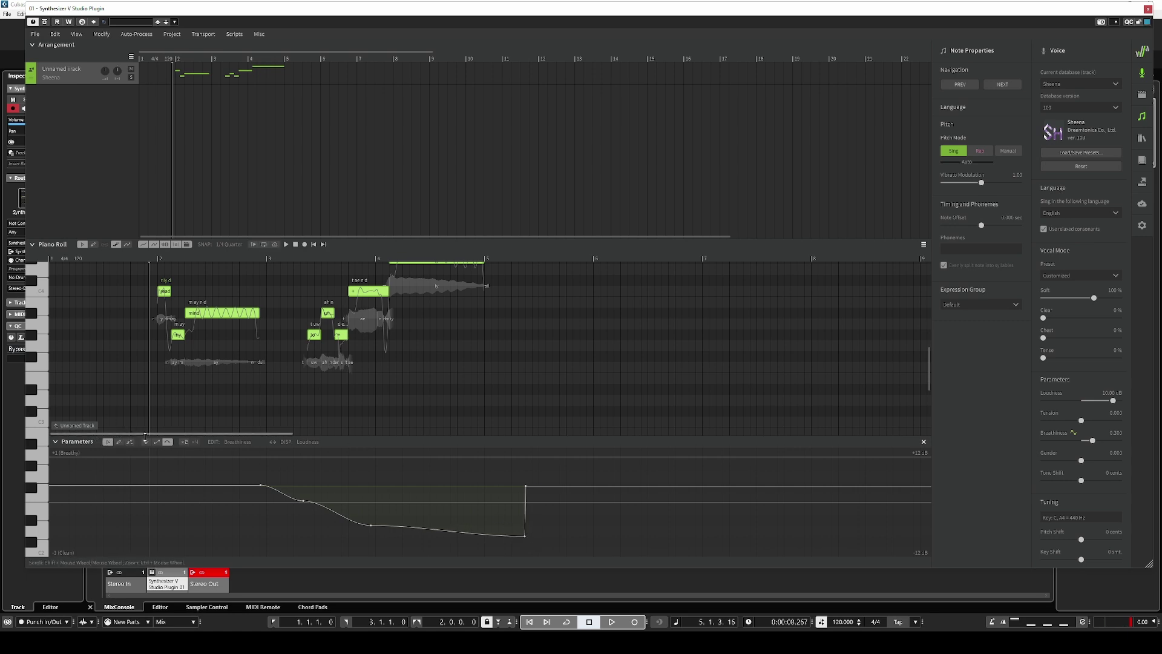
pyautogui.click(524, 541)
pyautogui.hotkey('ctrl', 'z')
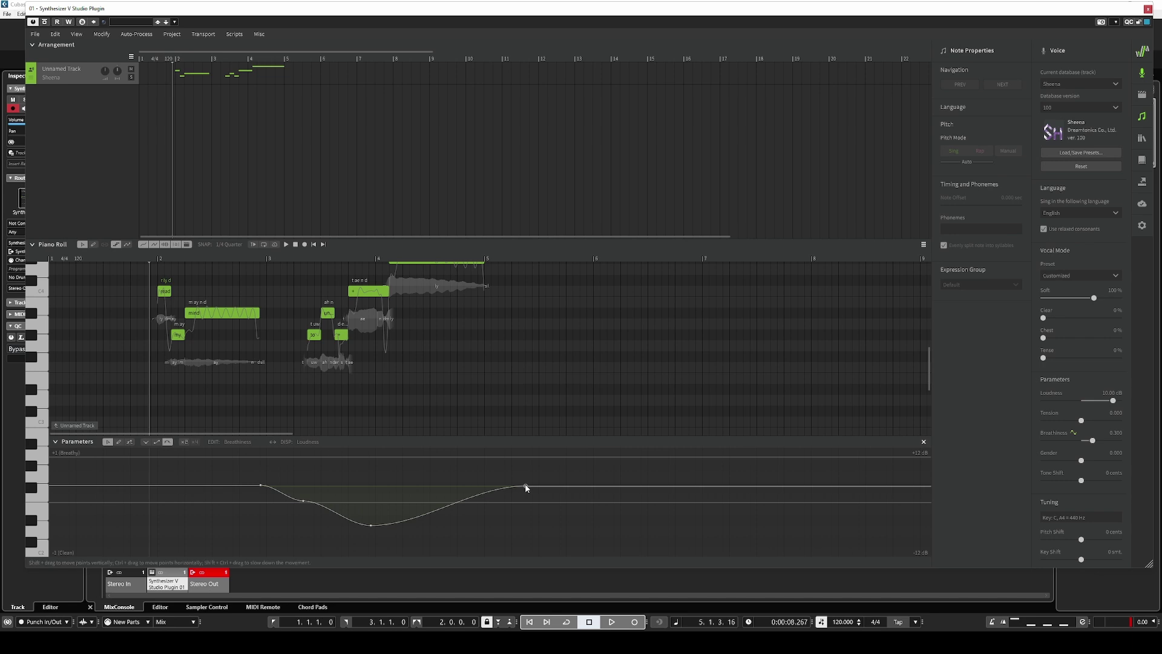
pyautogui.moveTo(522, 487); pyautogui.dragTo(510, 449)
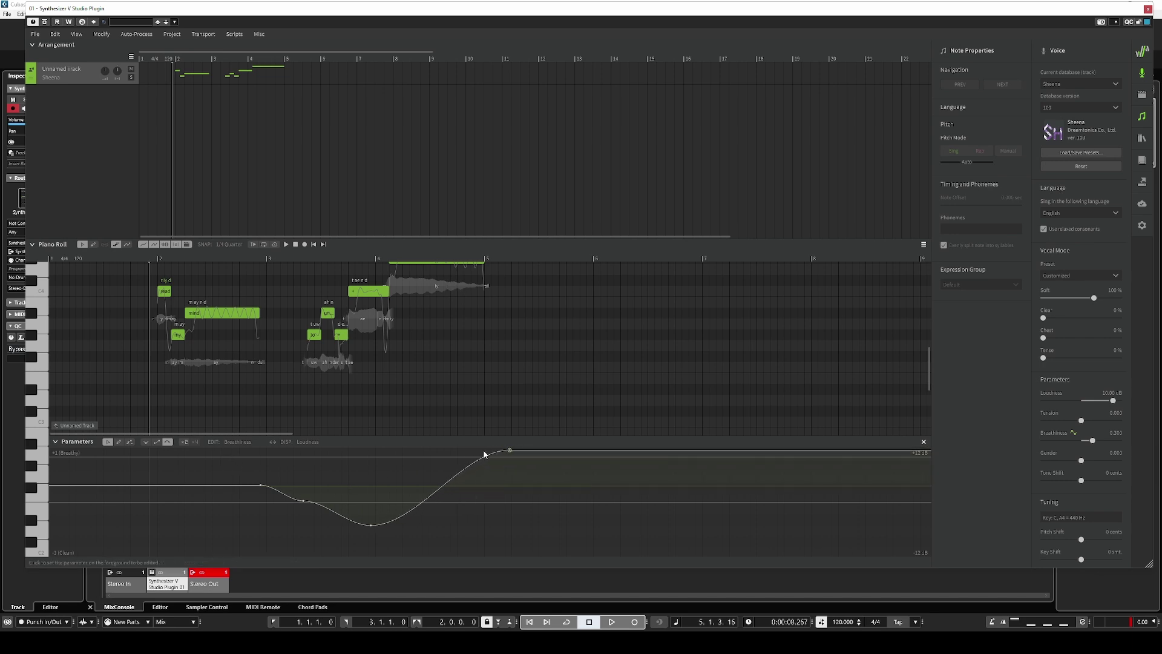
# Step: Lower the last Breathiness point to the curve's starting level, slope the Voicing curve down near Unvoiced just past the final note, and play the phrases
pyautogui.moveTo(510, 452); pyautogui.dragTo(491, 489)
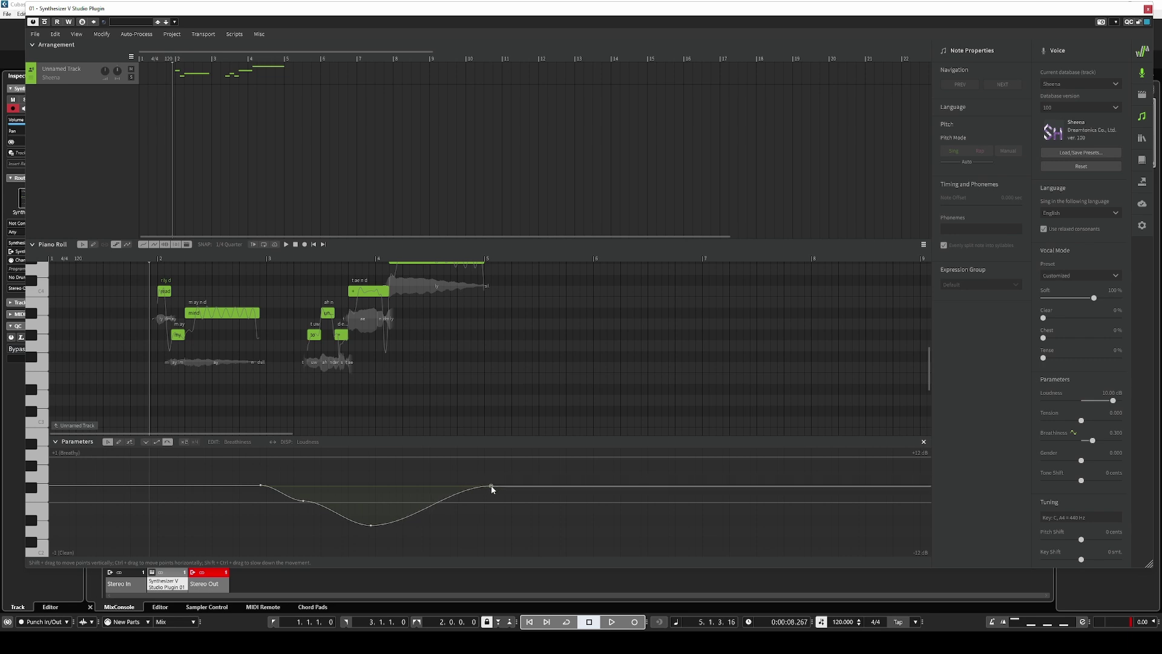
pyautogui.click(234, 442)
pyautogui.click(247, 519)
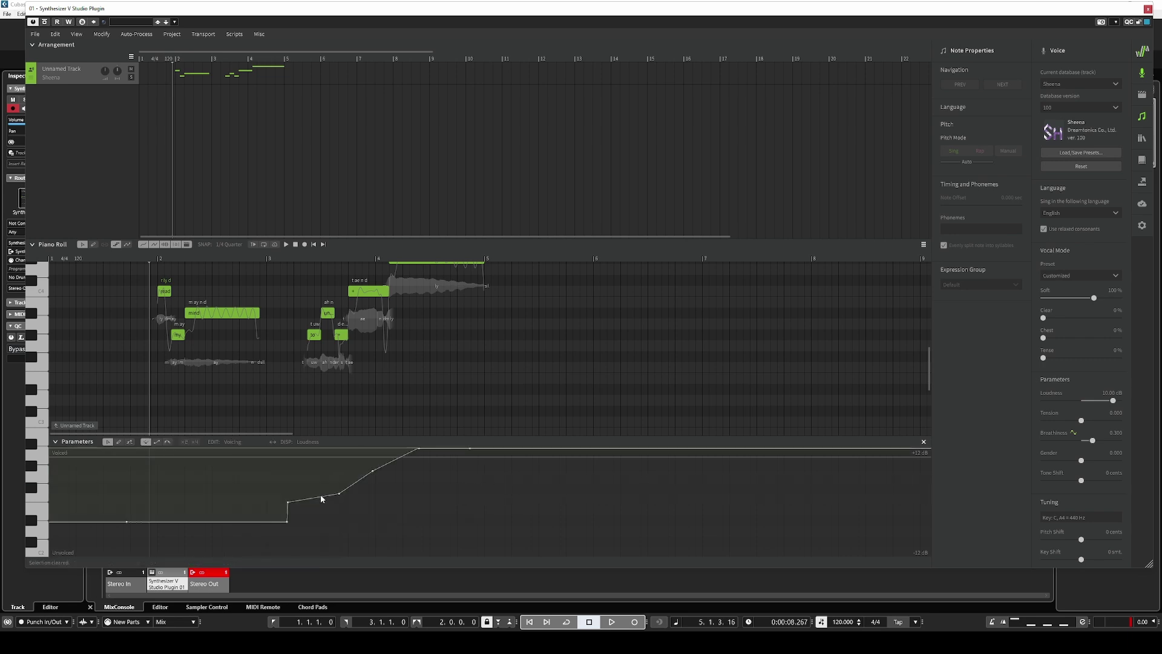
pyautogui.click(419, 466)
pyautogui.moveTo(419, 449); pyautogui.dragTo(511, 542)
pyautogui.press('space')
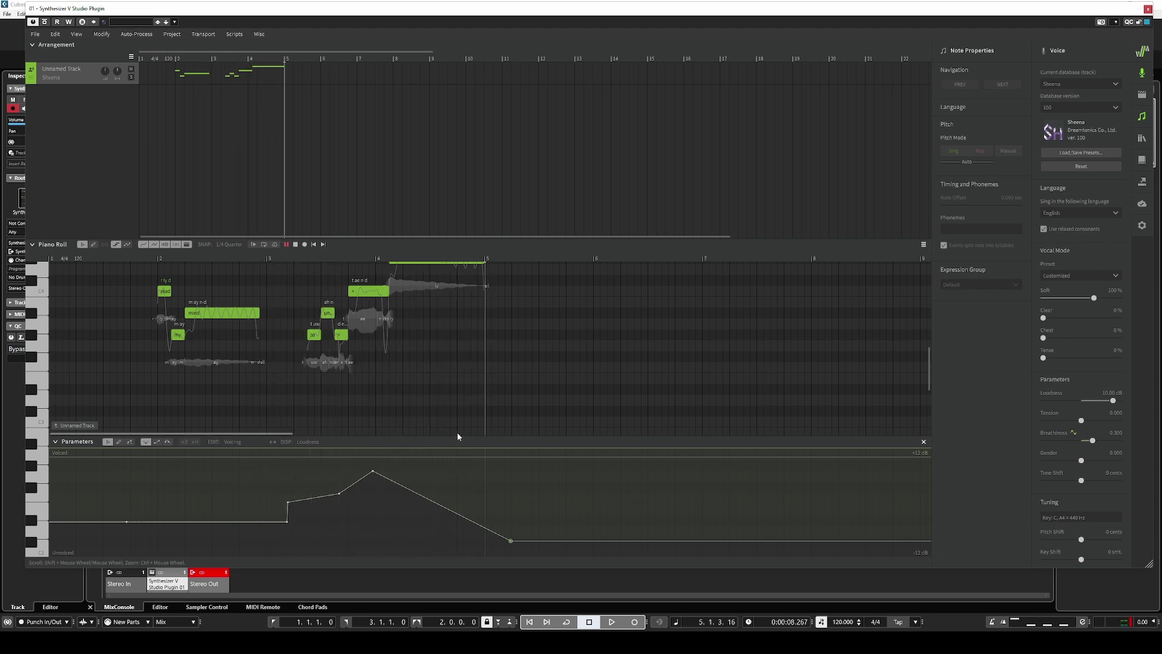
pyautogui.press('space')
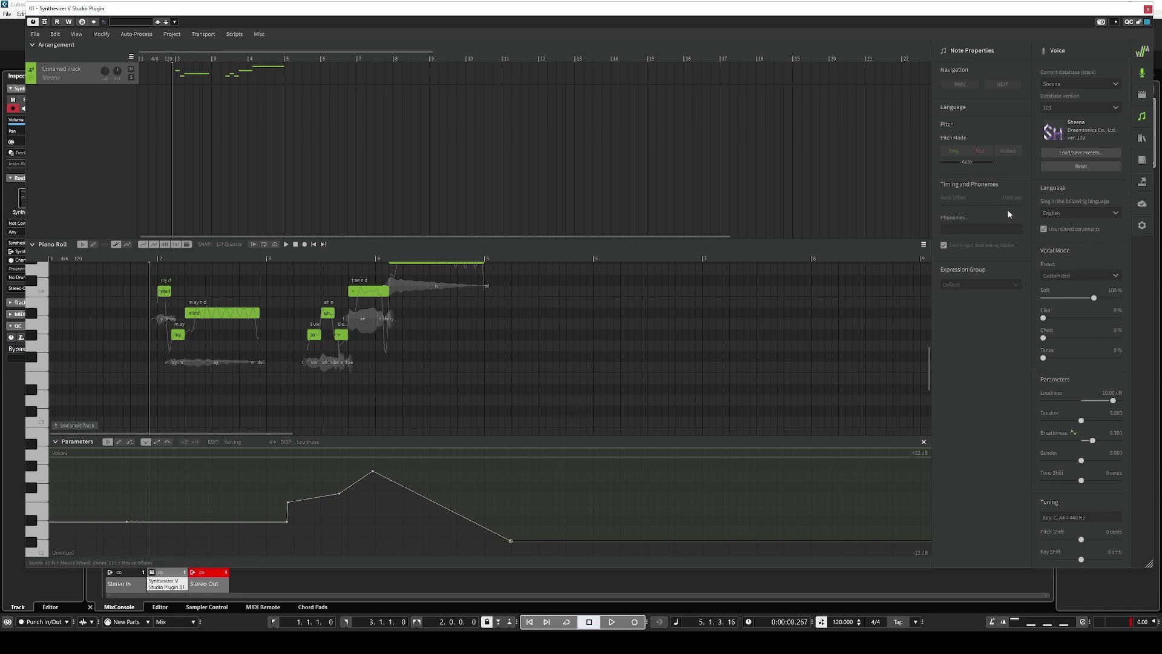
# Step: Close the Synthesizer V Studio and Raum plug-in windows to return to the Cubase project
pyautogui.click(1147, 10)
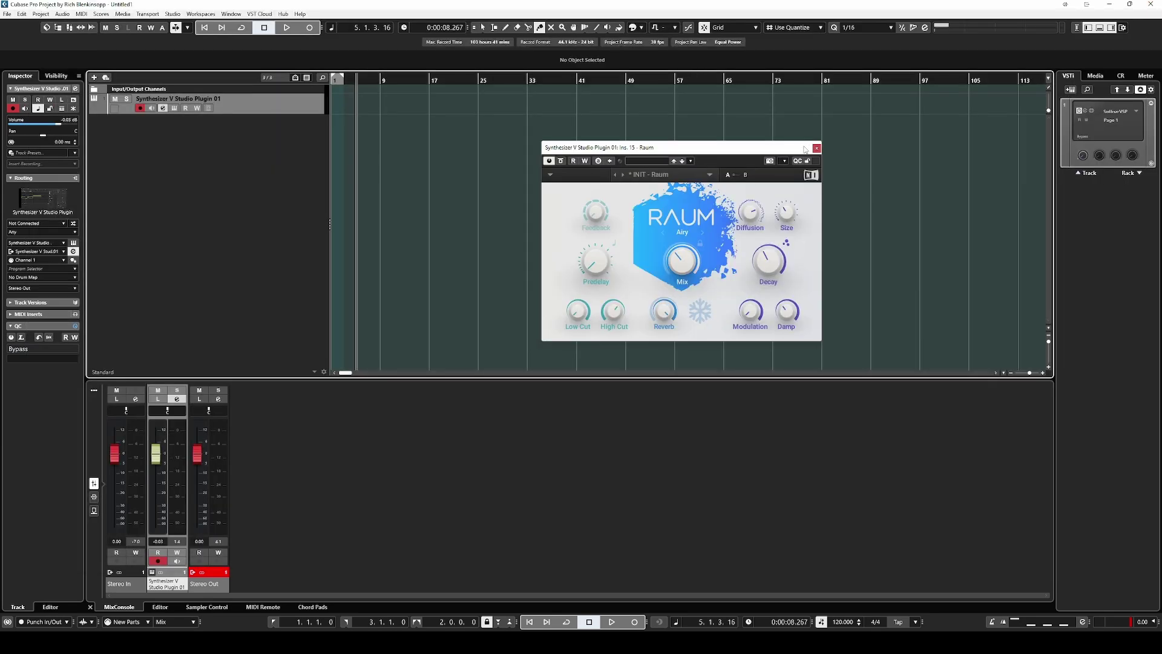
pyautogui.click(816, 148)
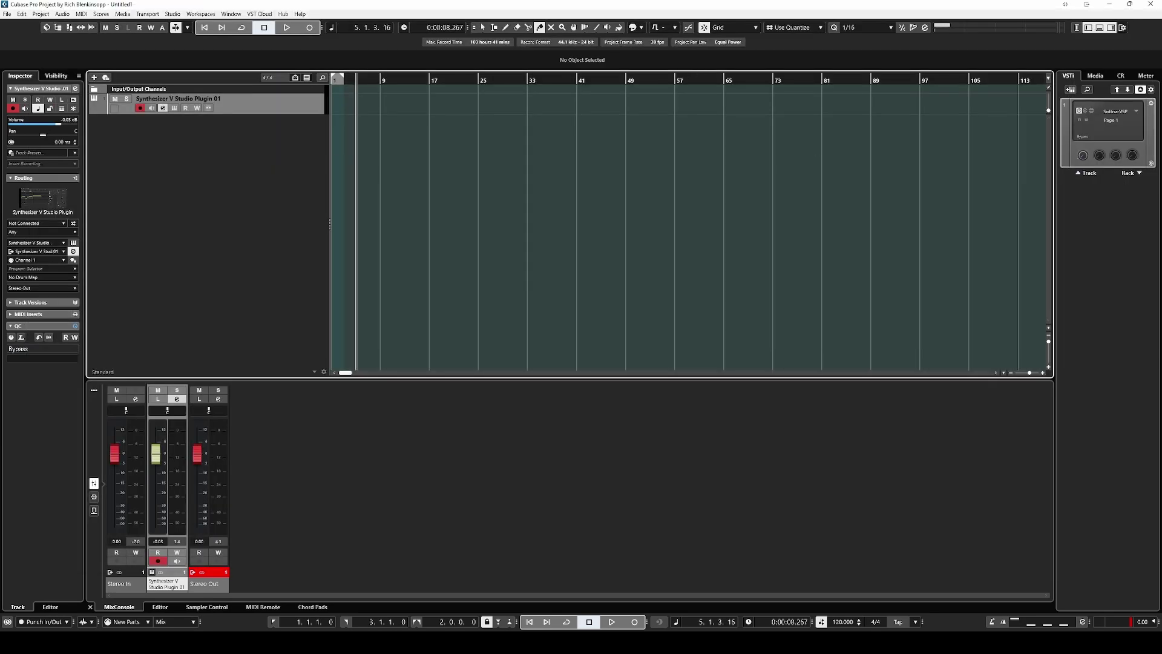